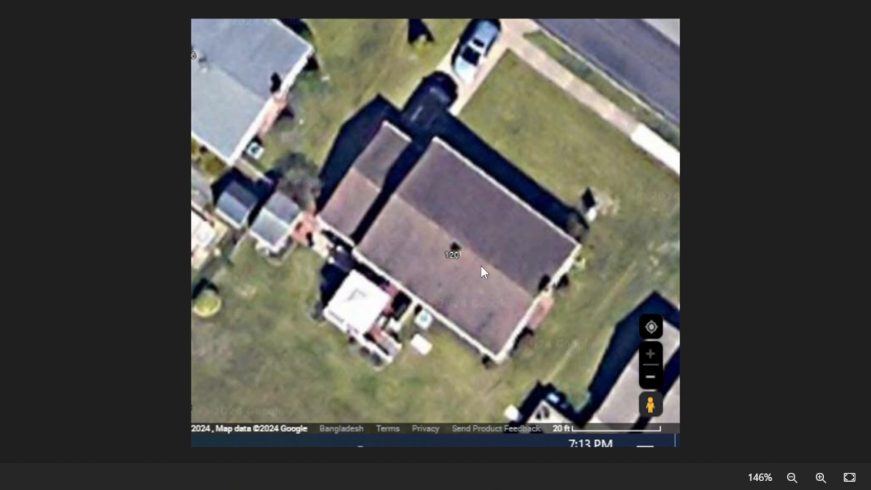
- Examine the satellite image of the house and its 20 ft map scale bar
scroll(594, 453, "up", 2)
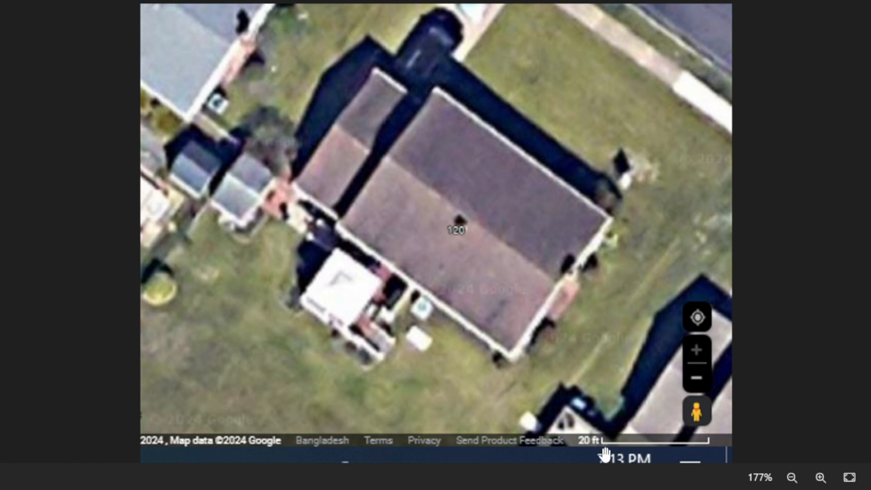
scroll(711, 443, "up", 1)
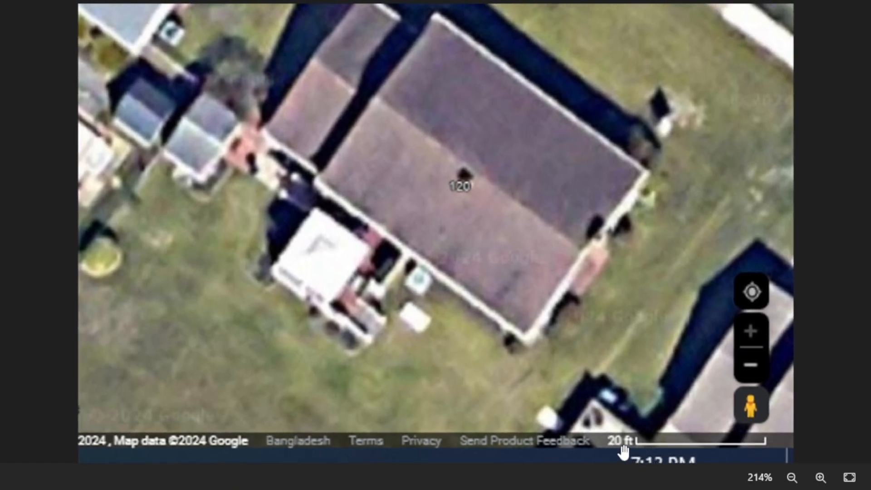
scroll(442, 371, "down", 3)
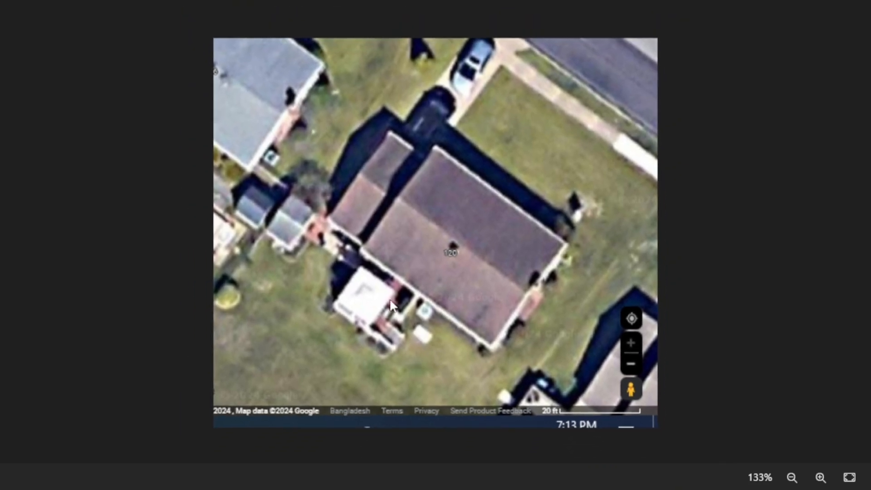
scroll(449, 266, "up", 1)
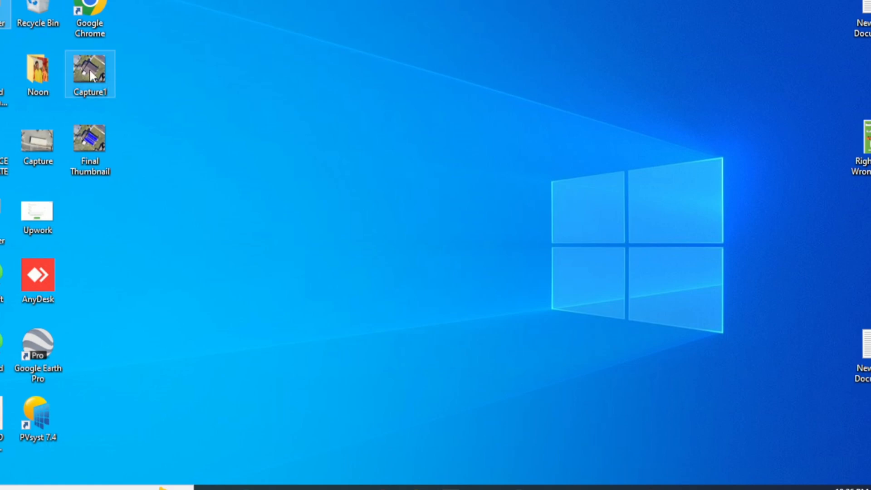
- Copy the Capture1 image file from the desktop and switch to the Solar Desing drawing in AutoCAD Electrical
right_click(91, 71)
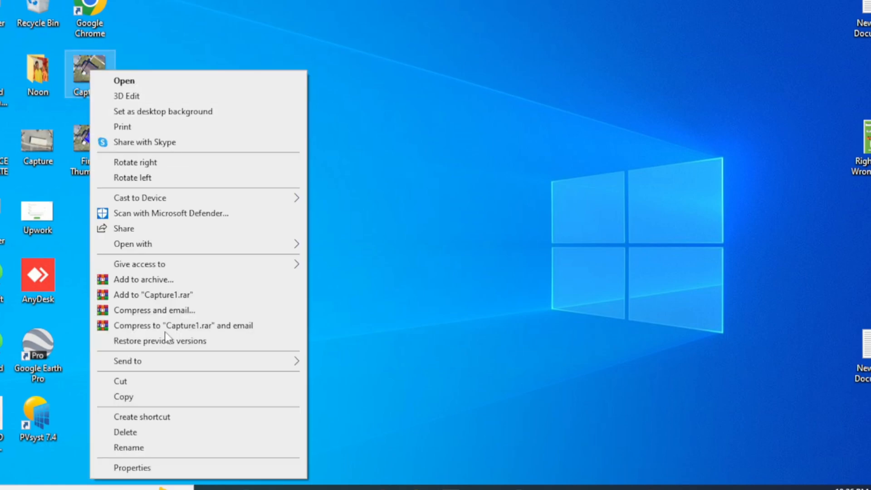
left_click(142, 397)
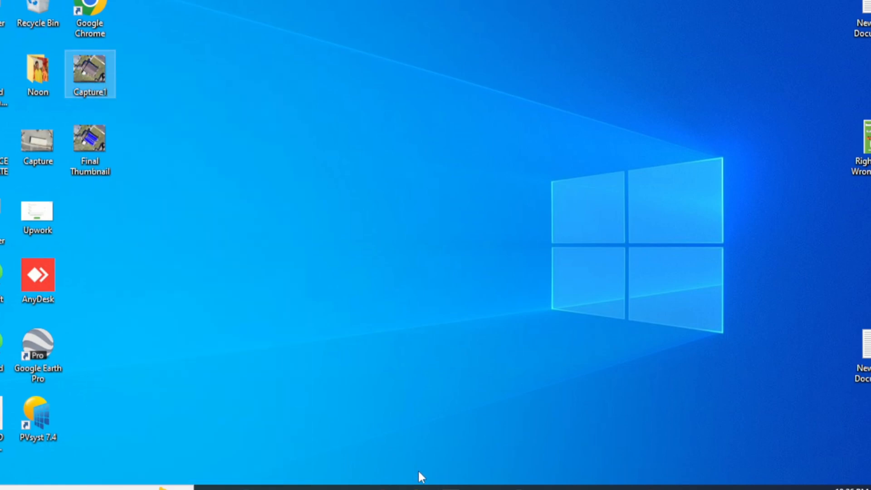
left_click(449, 488)
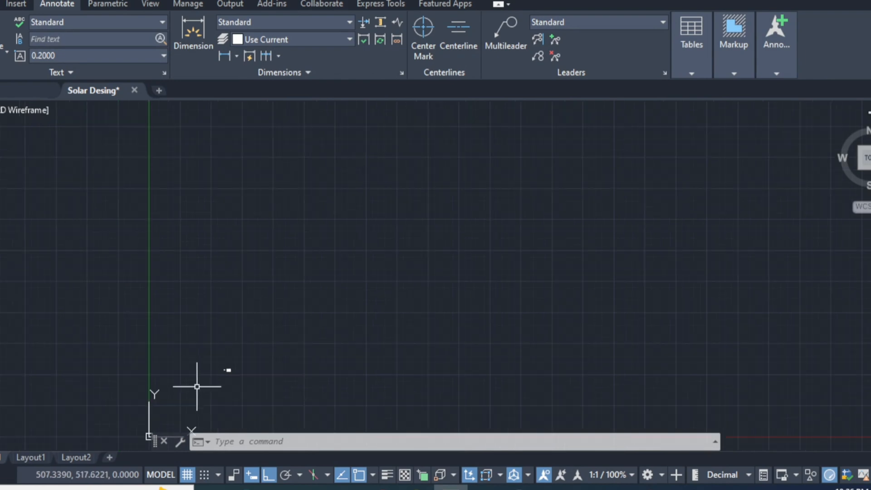
- Paste the copied satellite image into an empty area of model space with scale factor 1 and rotation angle 0
scroll(197, 387, "up", 8)
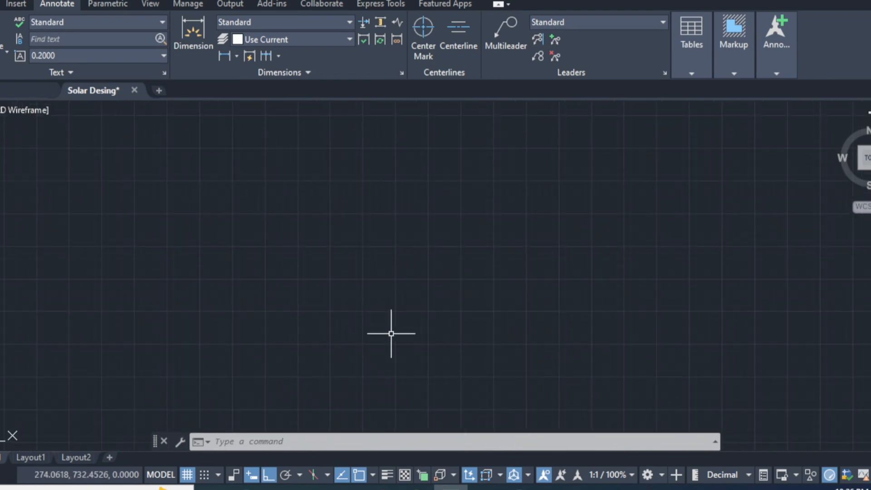
scroll(391, 334, "down", 4)
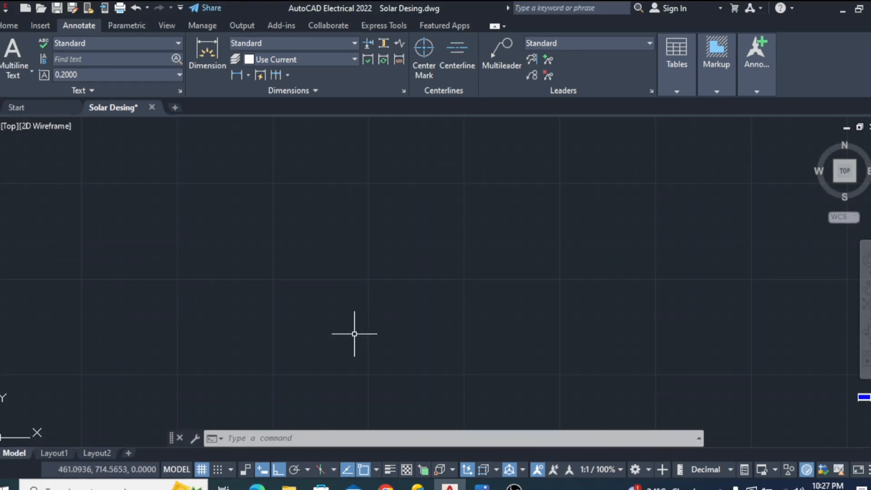
key("ctrl+v")
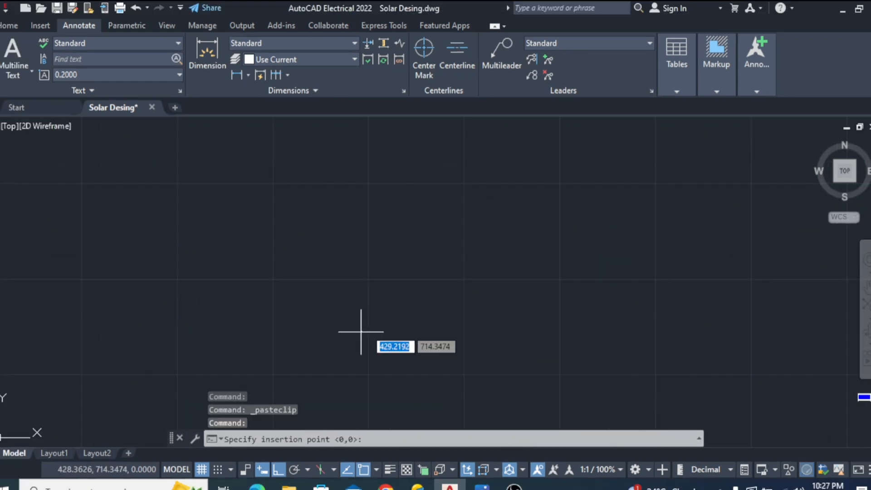
left_click(379, 321)
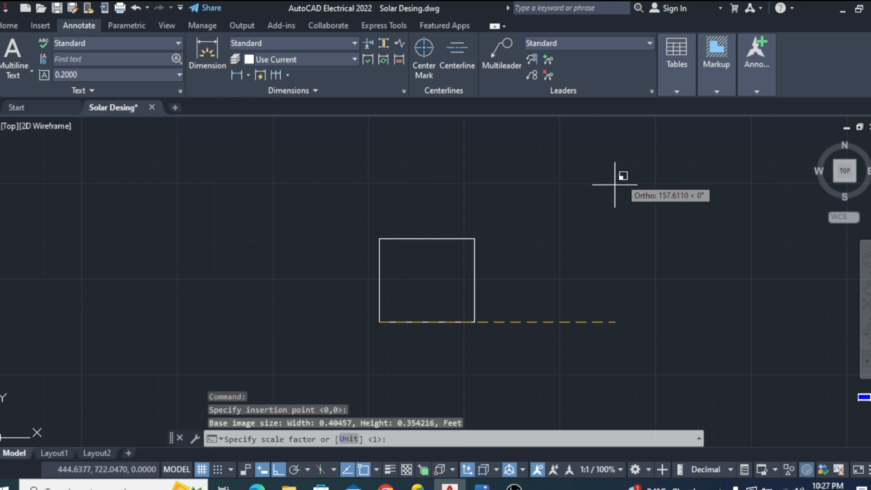
scroll(542, 239, "down", 4)
key("Return")
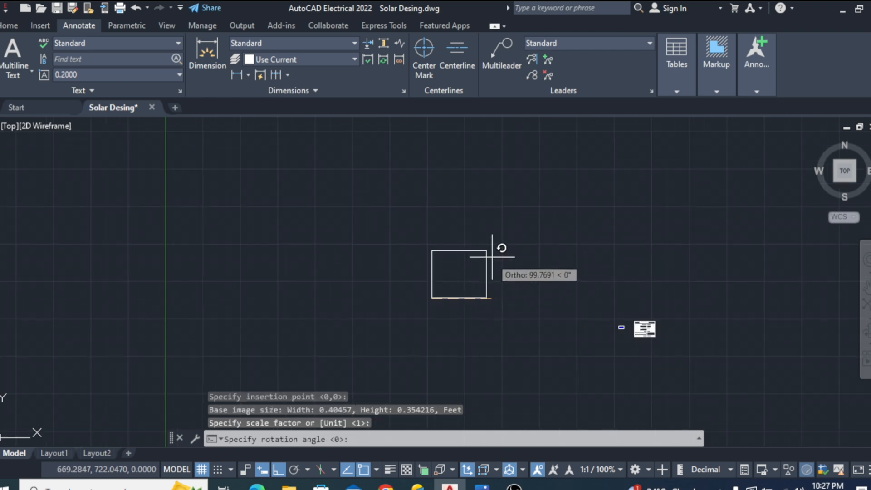
key("Return")
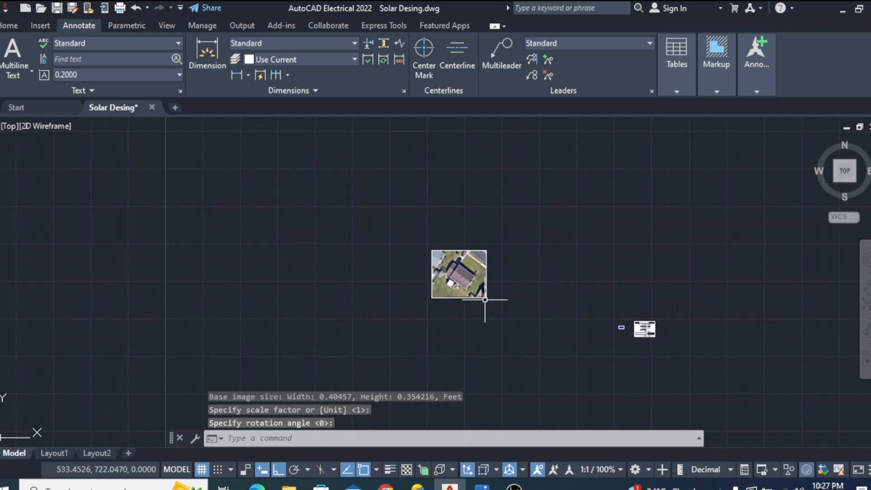
- Examine the house roof and the map scale bar on the inserted satellite image
scroll(547, 219, "up", 2)
scroll(419, 313, "up", 5)
scroll(477, 287, "down", 2)
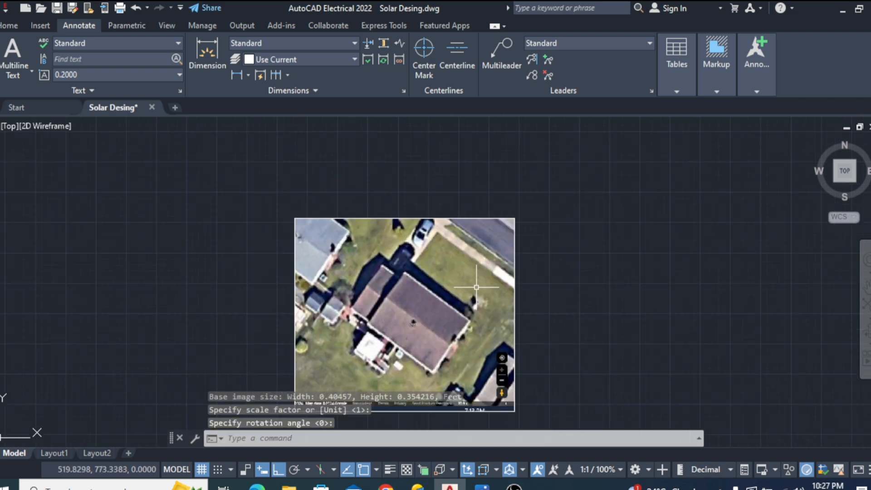
scroll(411, 320, "down", 3)
scroll(409, 325, "up", 3)
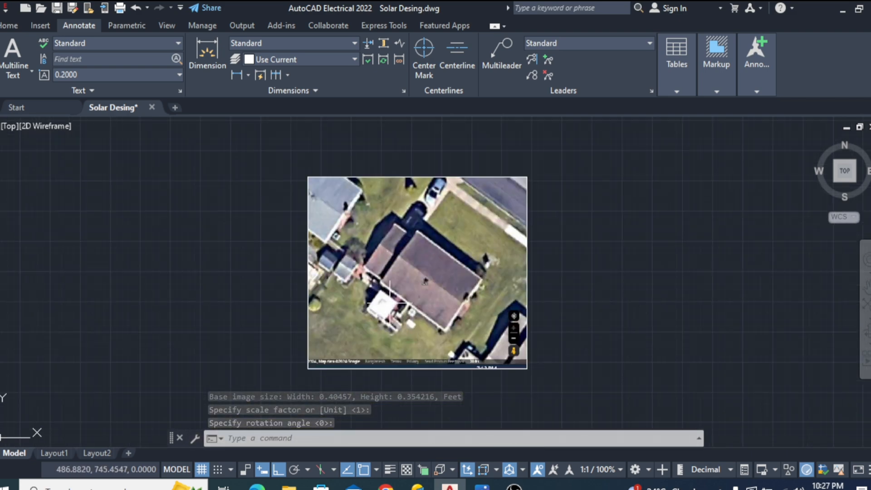
scroll(417, 345, "down", 2)
scroll(421, 355, "up", 4)
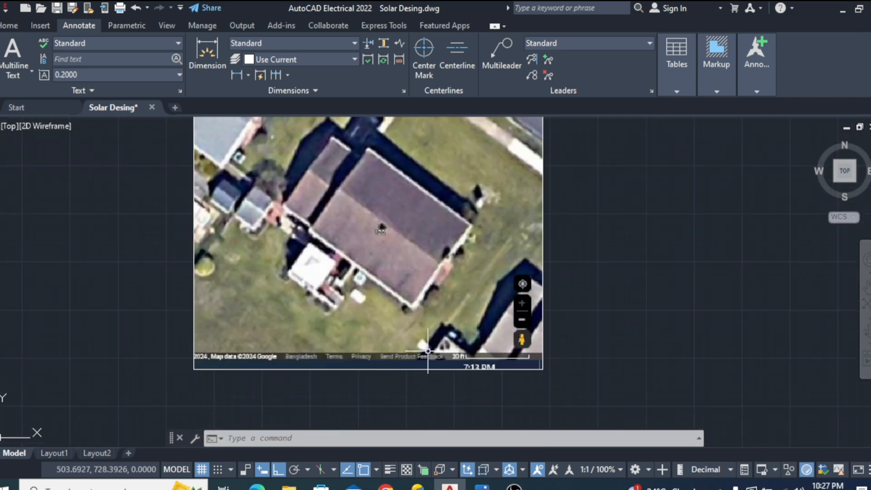
scroll(427, 350, "down", 2)
scroll(384, 258, "up", 2)
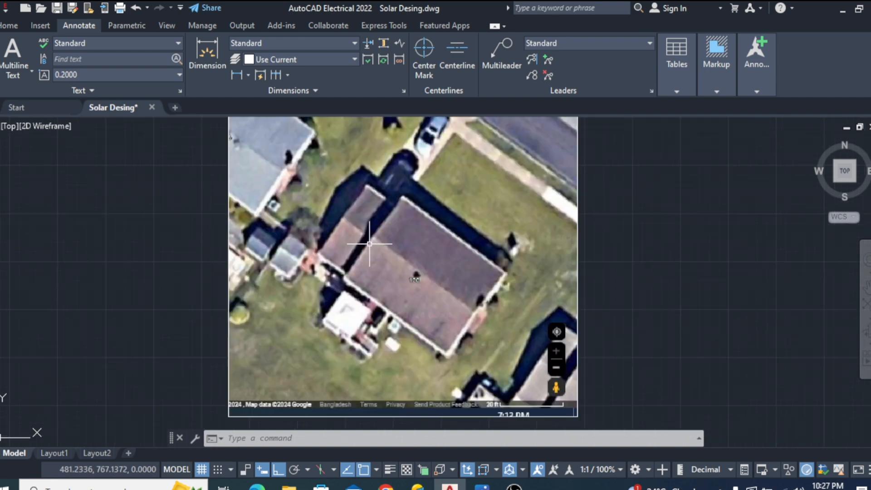
scroll(320, 319, "down", 2)
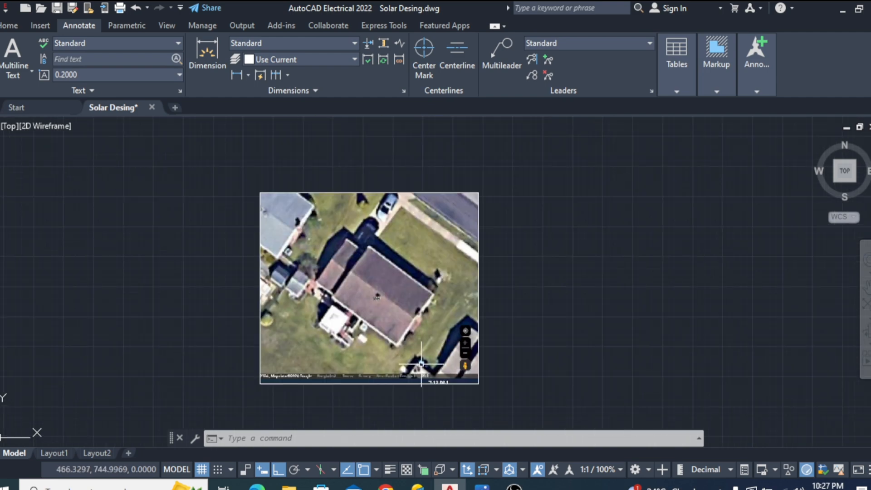
scroll(422, 385, "up", 2)
- Trace the image's 20 ft scale bar with a horizontal line from its left tick to its right tick
left_click(13, 28)
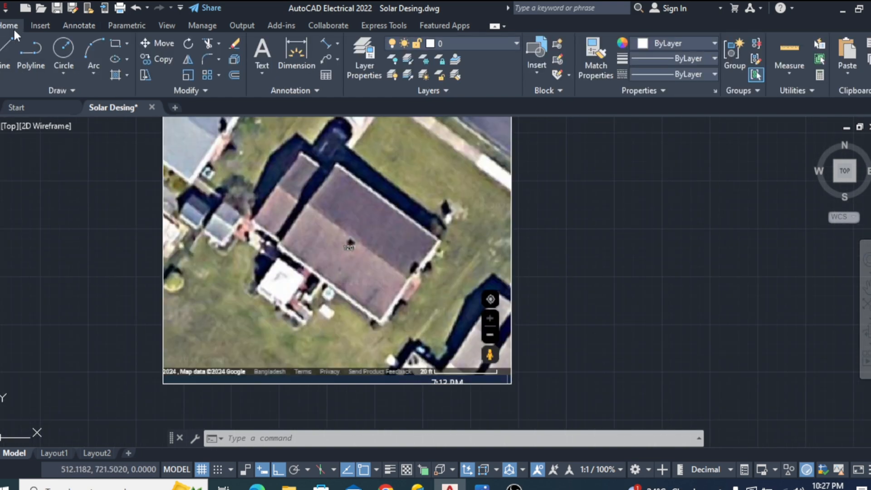
left_click(6, 48)
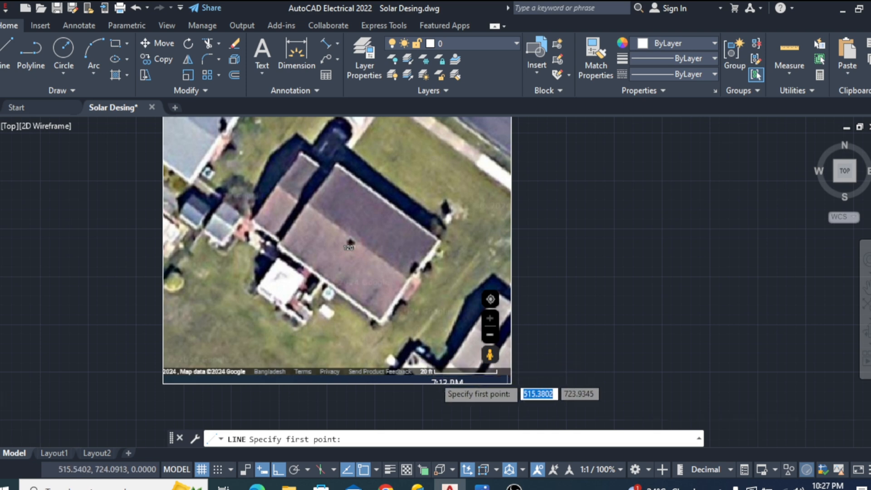
scroll(419, 349, "up", 3)
left_click(430, 363)
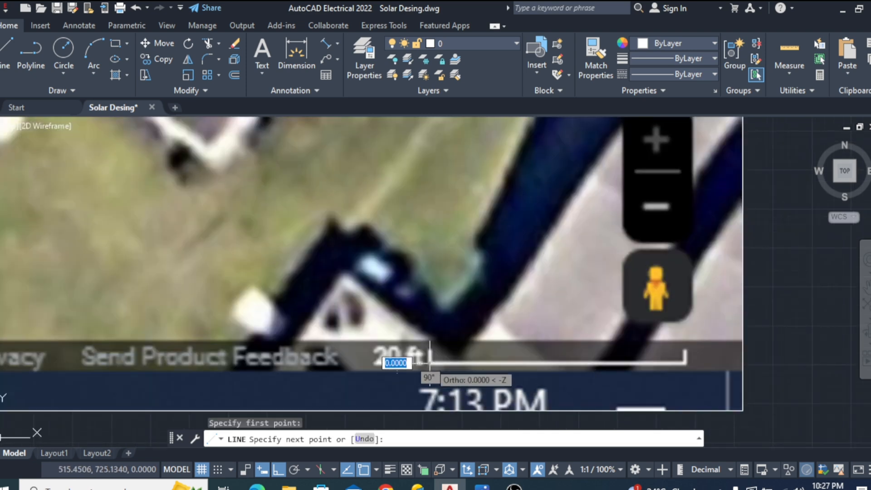
left_click(685, 362)
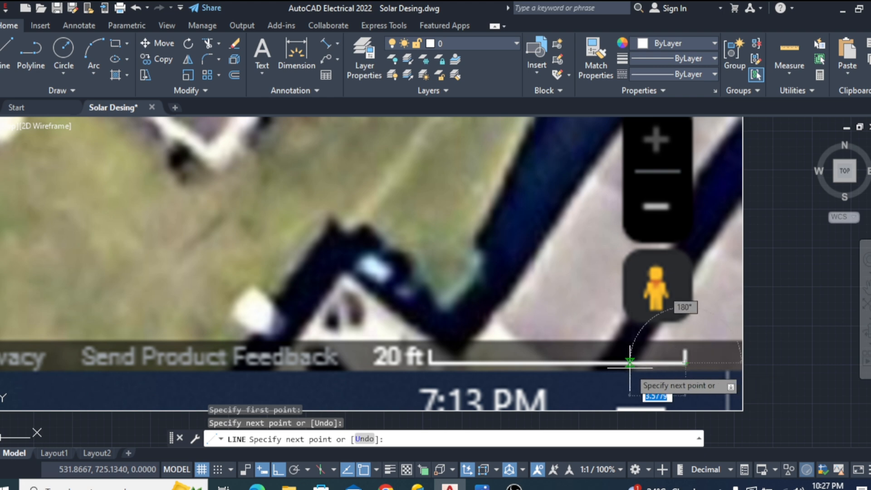
key("Return")
- Draw a horizontal reference line 20 units long in the empty space below the satellite image
scroll(631, 362, "down", 5)
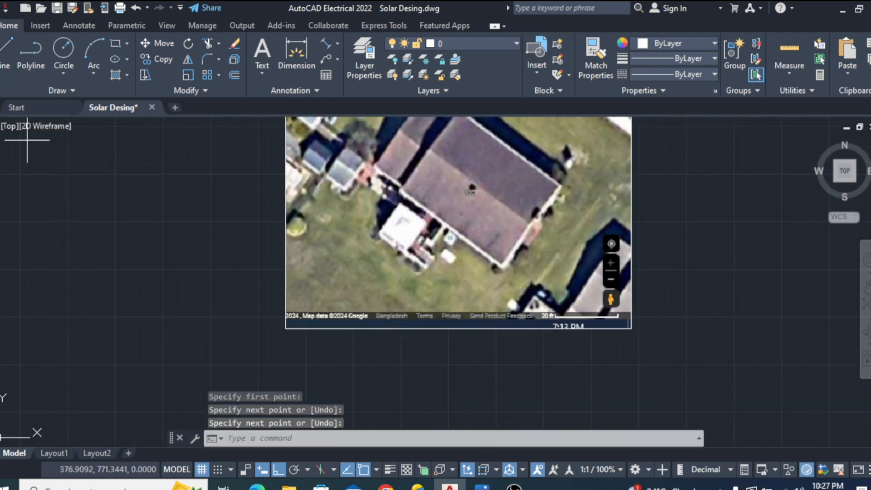
left_click(5, 52)
left_click(297, 365)
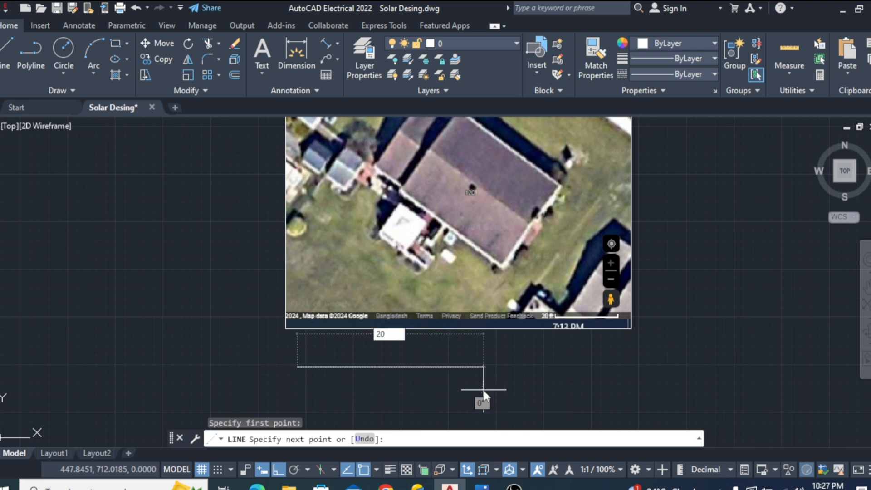
key("Return")
key("Return")
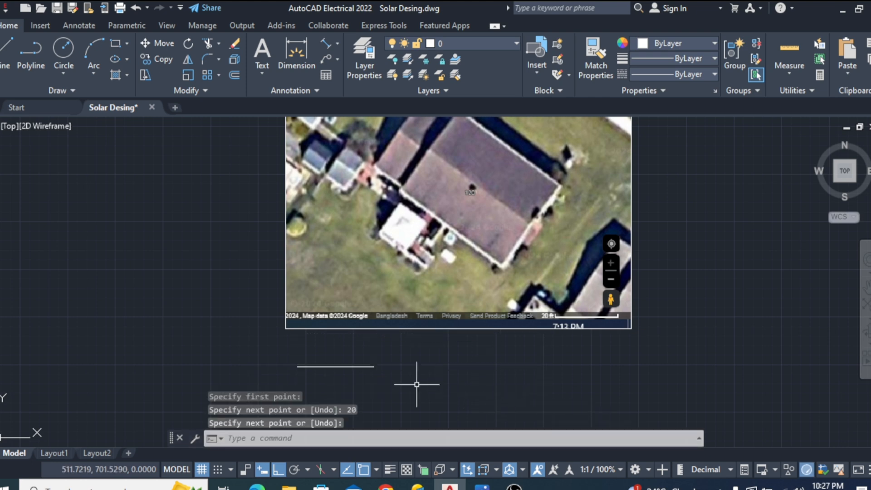
- Move the 20-unit reference line horizontally by its right endpoint so it lies beneath the image's scale bar
scroll(360, 350, "up", 2)
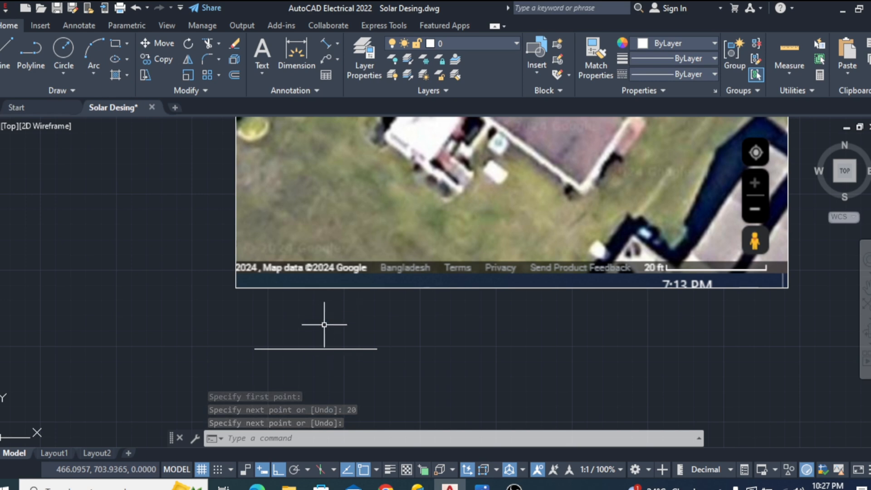
scroll(363, 356, "down", 2)
scroll(352, 355, "up", 2)
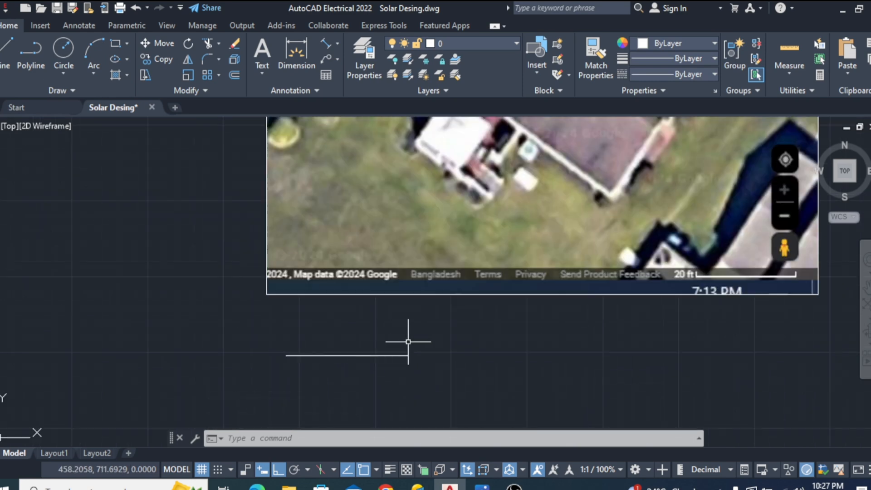
left_click_drag(409, 342, 370, 369)
right_click(372, 373)
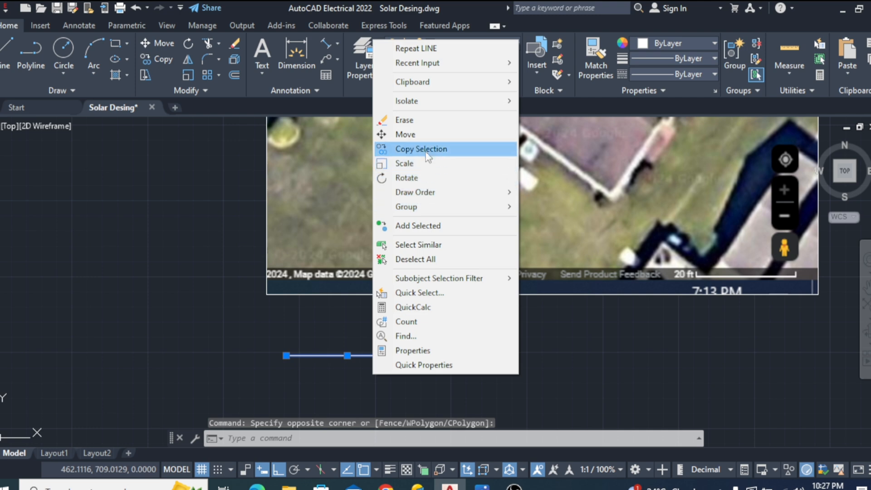
left_click(405, 134)
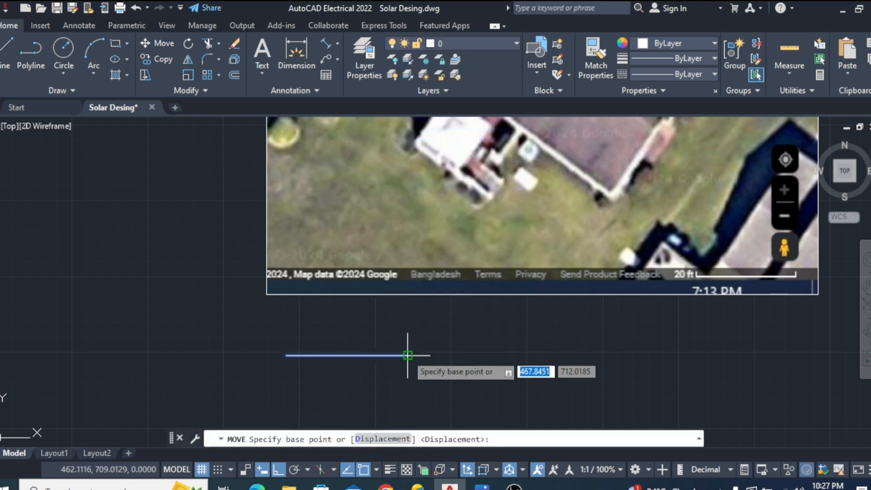
left_click(407, 355)
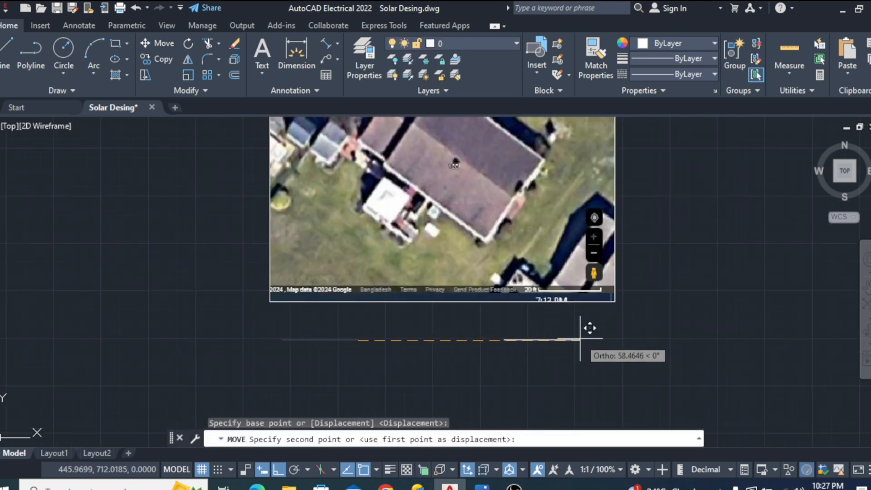
left_click(589, 338)
- Align the satellite image and its traced scale-bar line to the 20-unit reference line, left and right ends matched, scaling objects to the alignment points
scroll(543, 338, "up", 4)
scroll(459, 336, "down", 4)
scroll(461, 327, "up", 4)
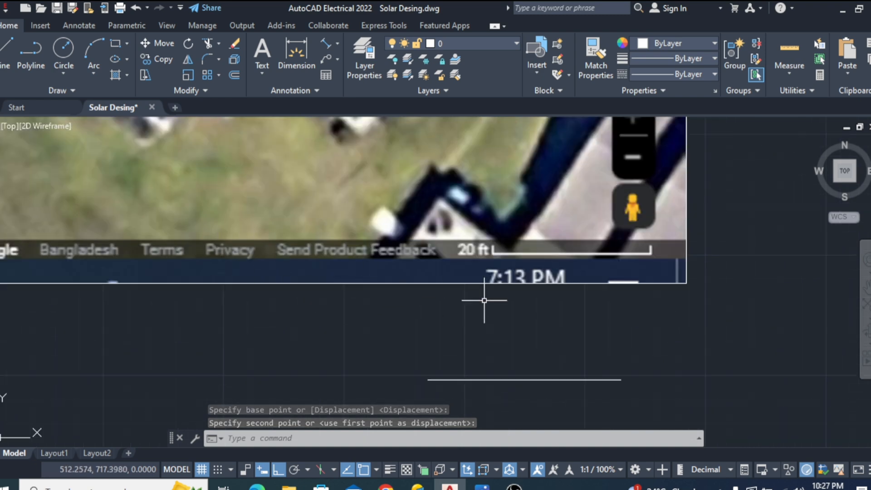
scroll(463, 350, "down", 2)
left_click(613, 191)
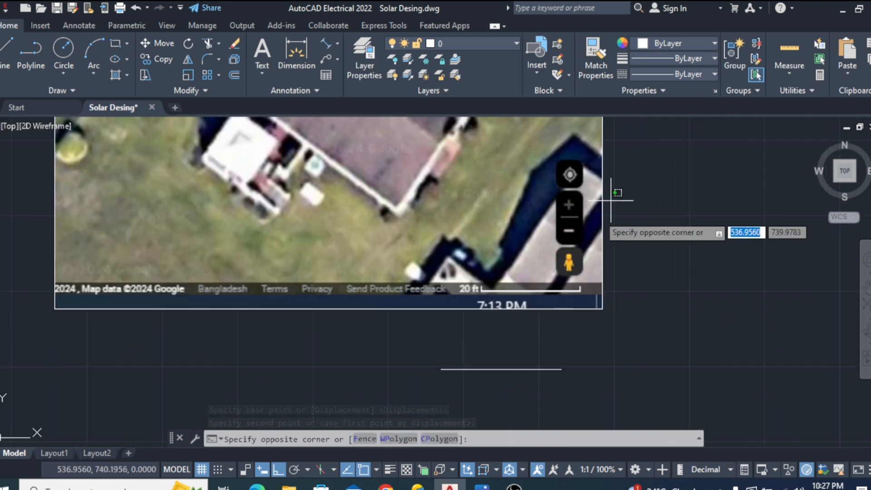
left_click(551, 259)
left_click(527, 290)
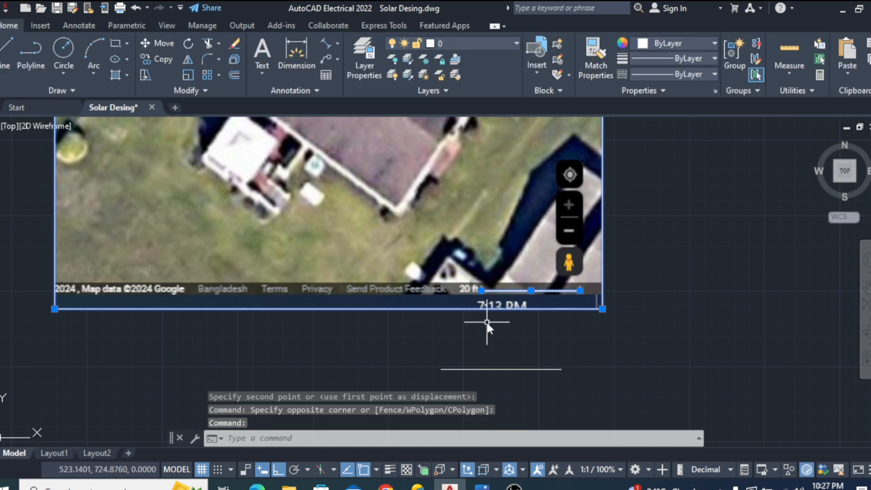
type("A")
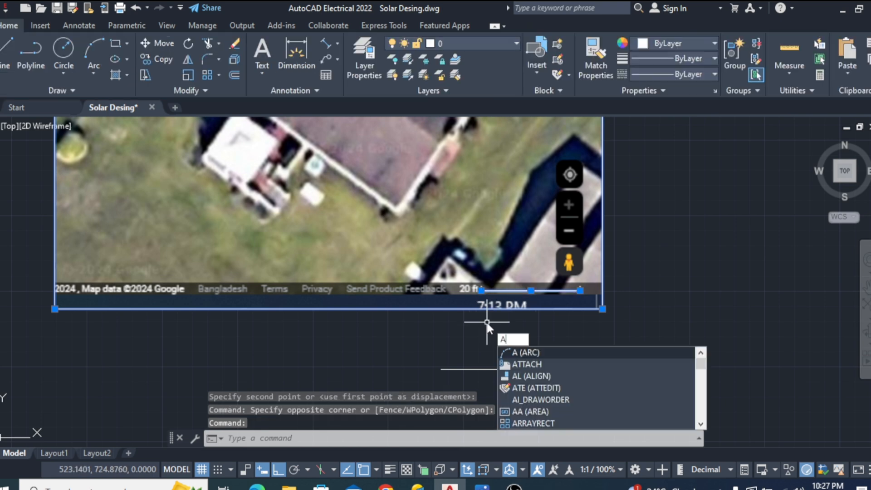
left_click(534, 376)
left_click(481, 290)
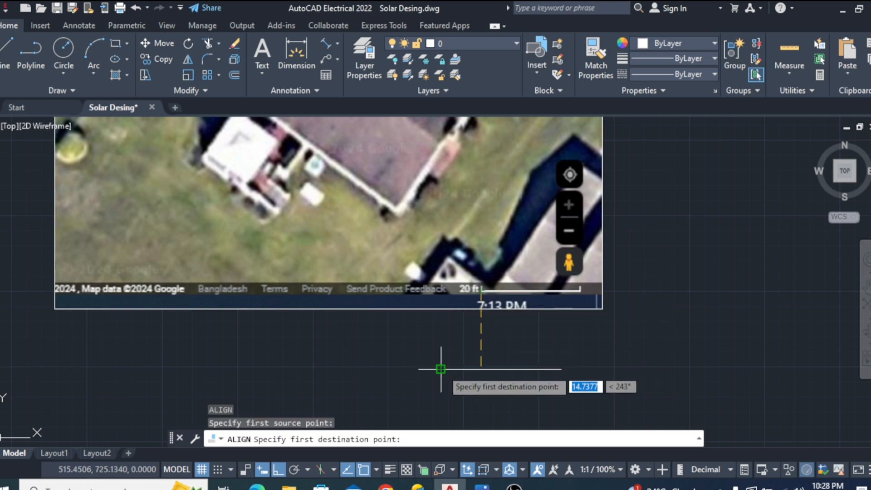
left_click(440, 369)
left_click(581, 289)
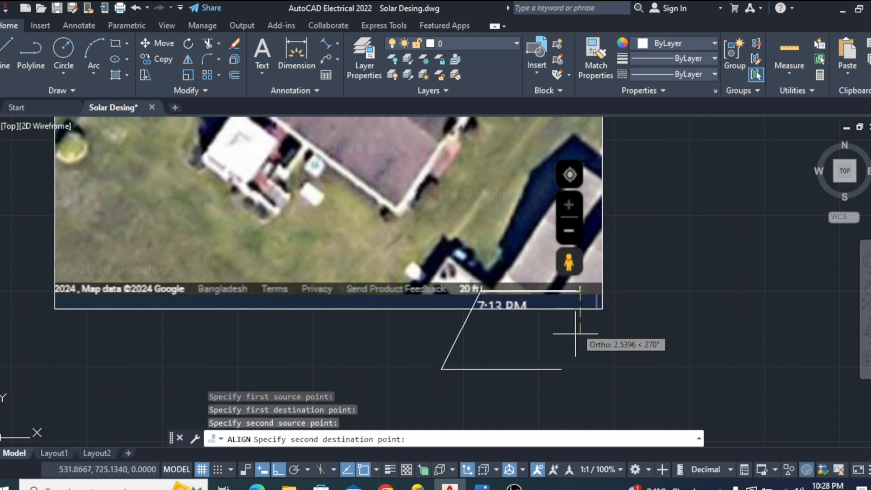
left_click(562, 368)
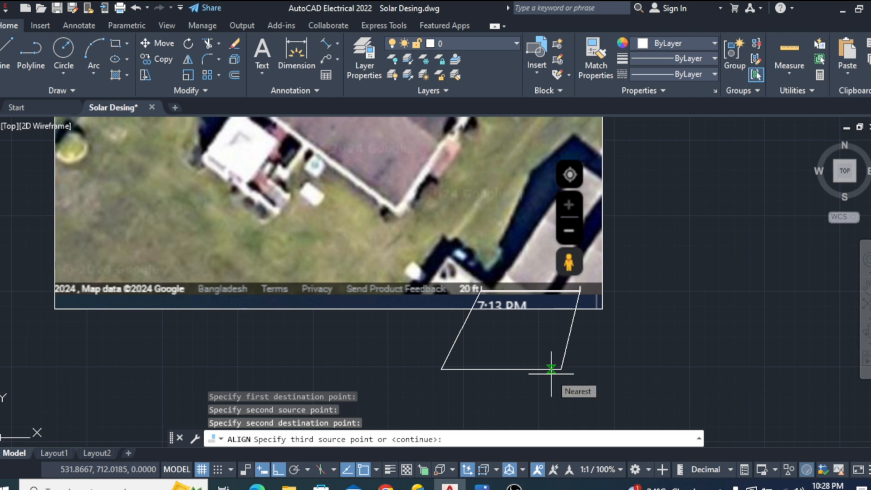
key("Return")
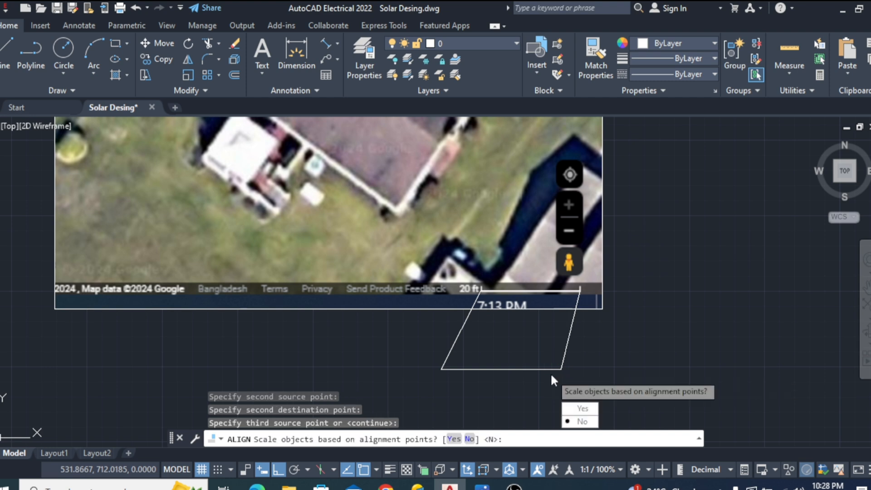
left_click(582, 410)
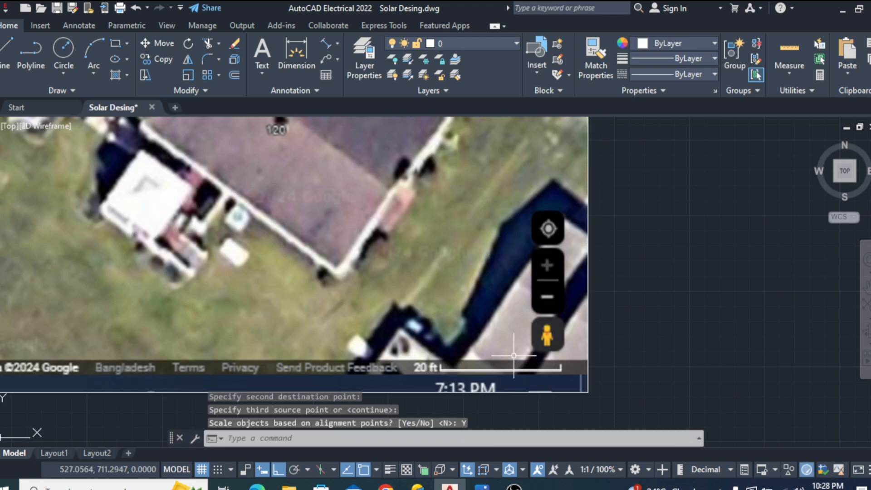
- Examine the rescaled satellite image, its surroundings in the drawing and the main house roof
scroll(545, 349, "down", 6)
scroll(511, 335, "up", 2)
scroll(412, 314, "down", 2)
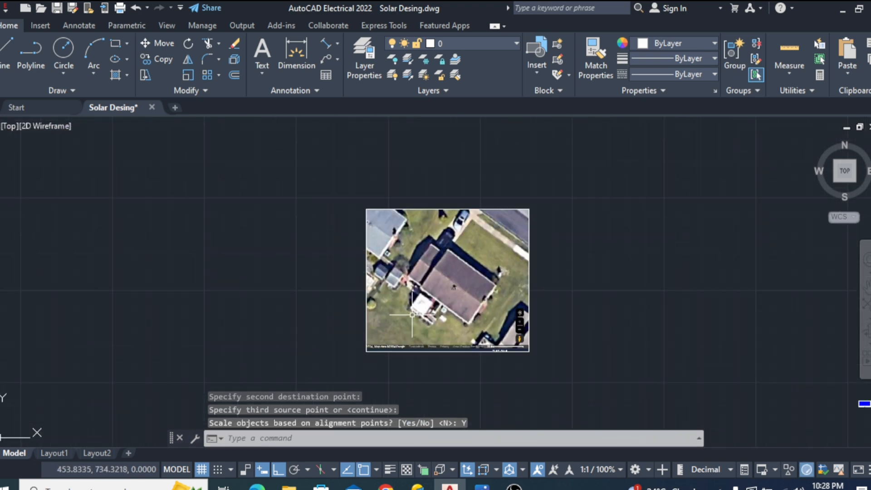
scroll(484, 326, "up", 2)
scroll(381, 336, "down", 4)
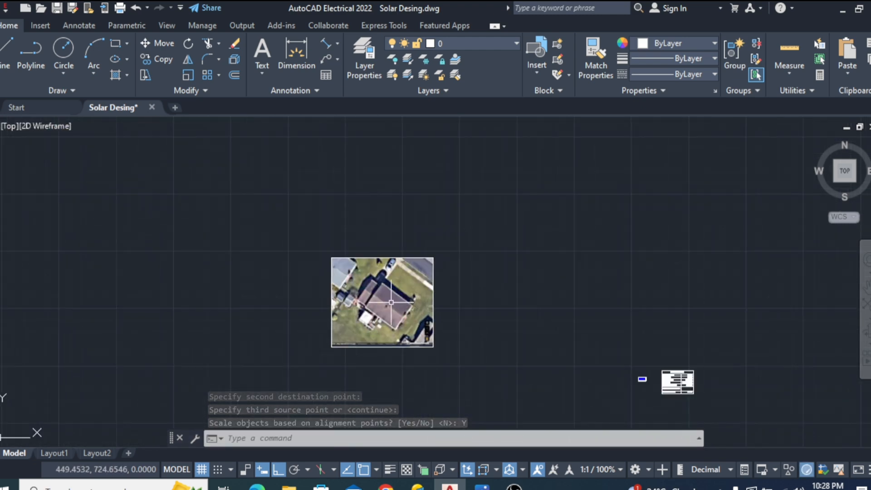
scroll(359, 303, "up", 4)
scroll(365, 272, "up", 1)
scroll(369, 249, "down", 2)
scroll(363, 254, "up", 4)
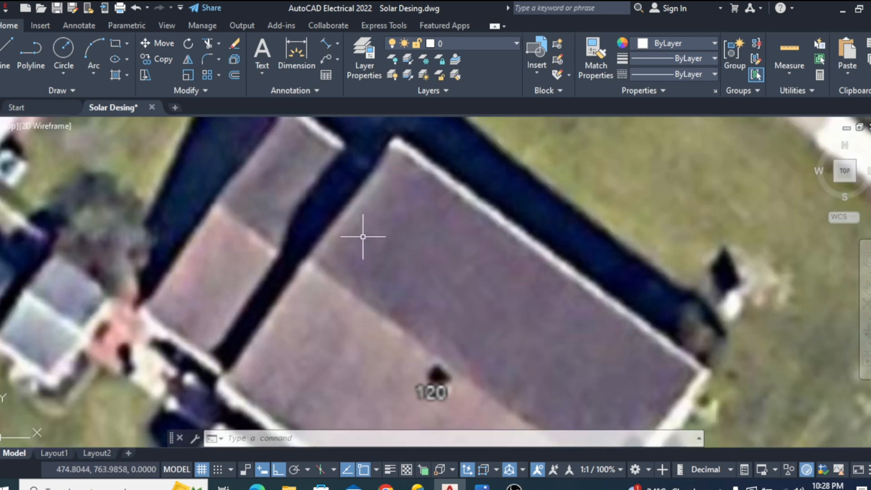
scroll(393, 227, "down", 1)
scroll(447, 316, "down", 2)
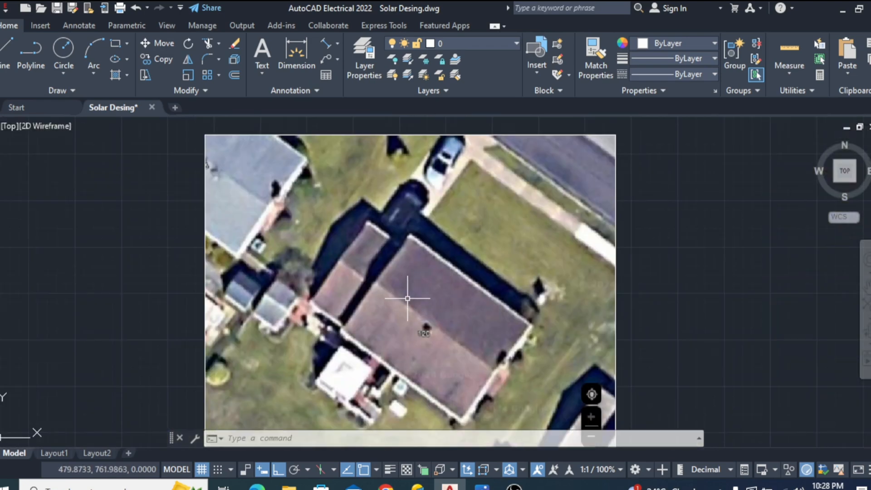
- Start a line outline of the main roof from its west corner through the north corner to the east corner, using polar tracking instead of ortho
left_click(7, 50)
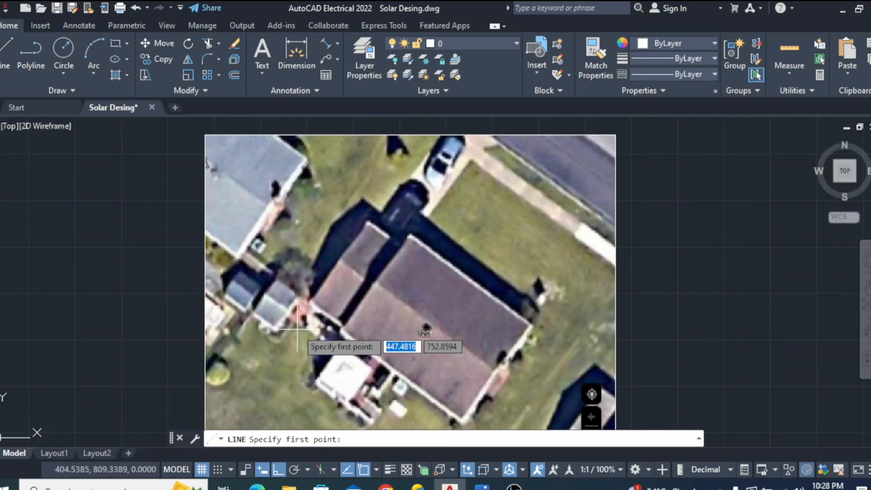
scroll(324, 328, "up", 2)
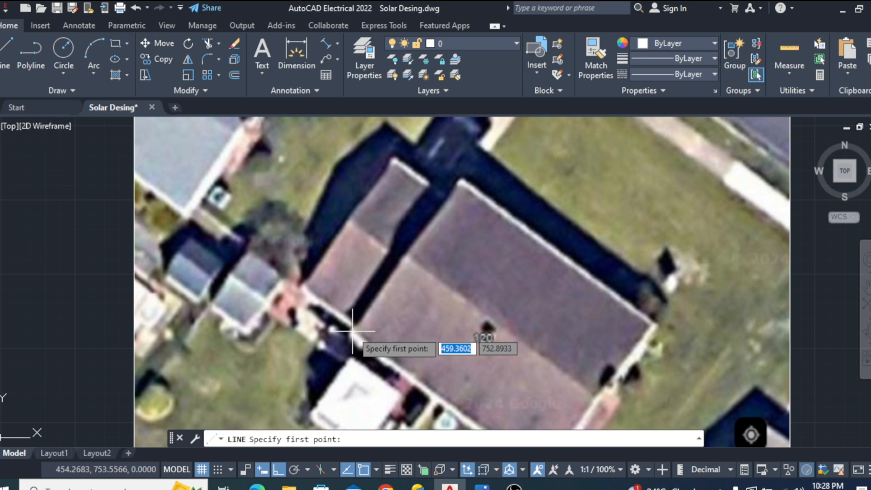
left_click(352, 331)
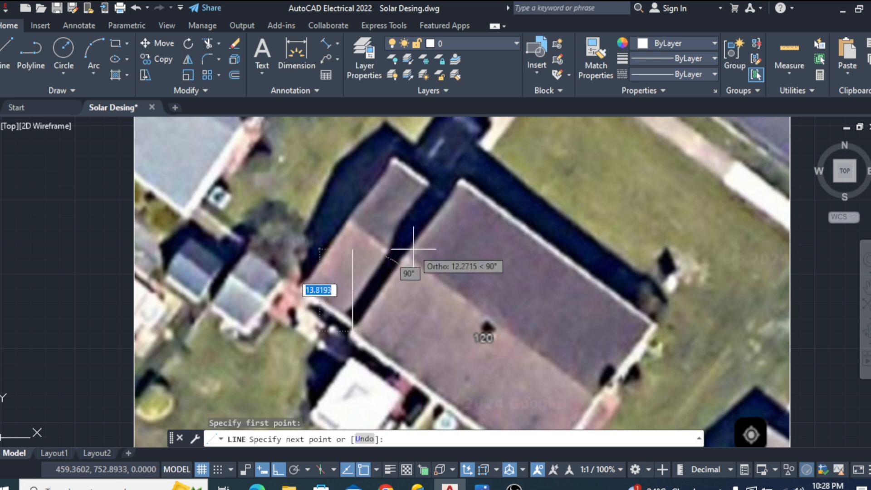
left_click(294, 470)
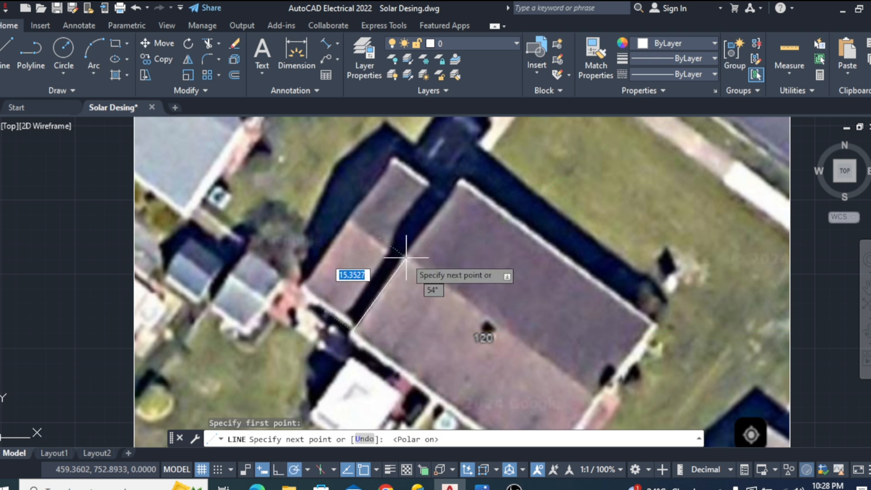
left_click(461, 182)
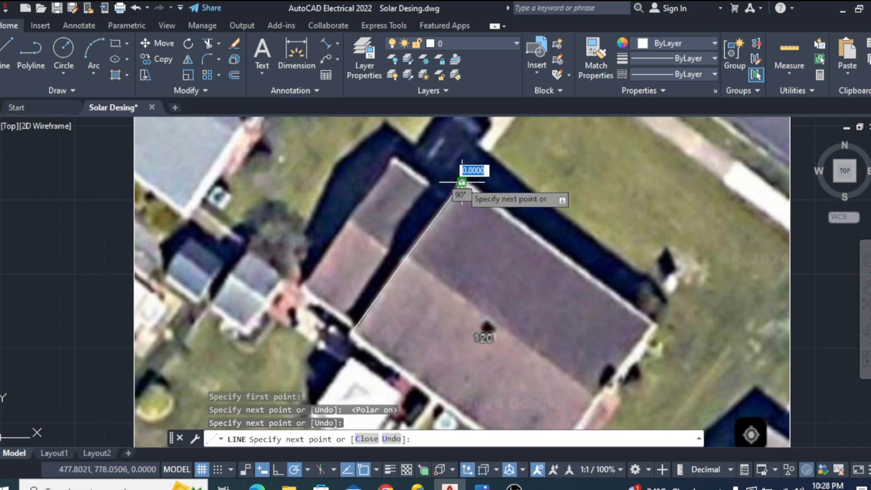
left_click(654, 326)
- Complete the roof outline along the southeast edge to the south corner and back to the starting west corner
scroll(654, 326, "down", 2)
scroll(615, 331, "up", 2)
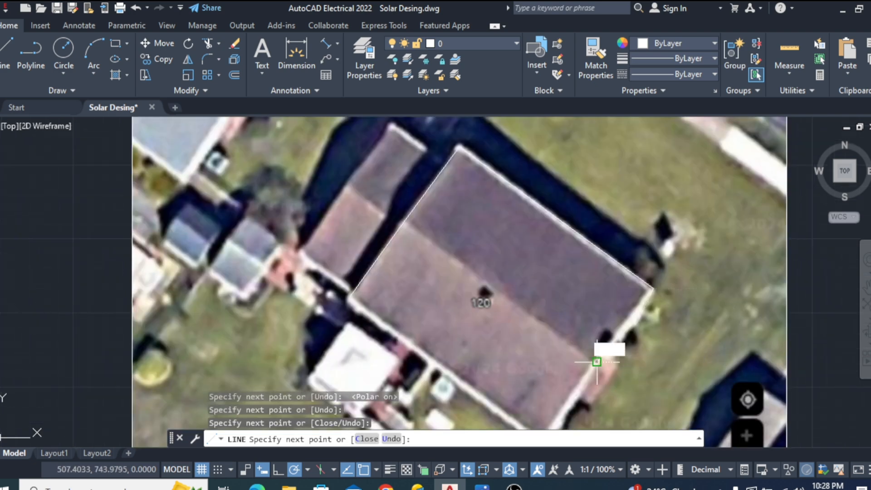
left_click(597, 362)
scroll(590, 365, "down", 2)
scroll(560, 390, "up", 2)
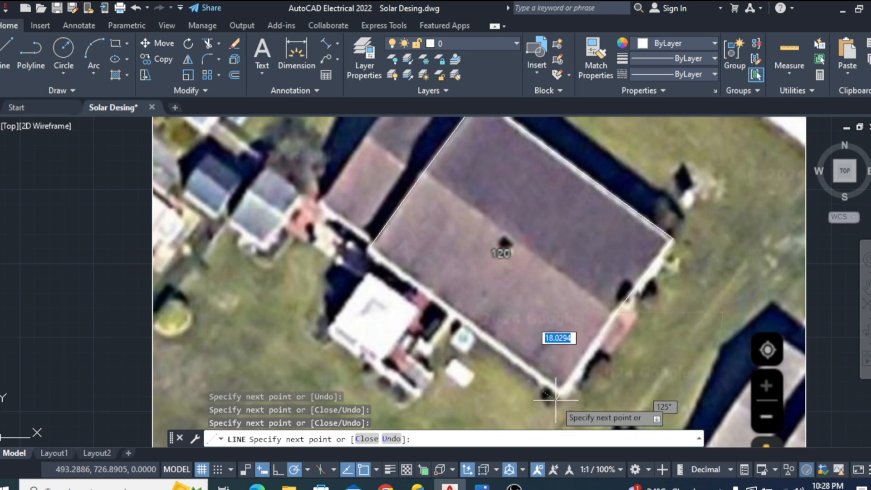
left_click(558, 398)
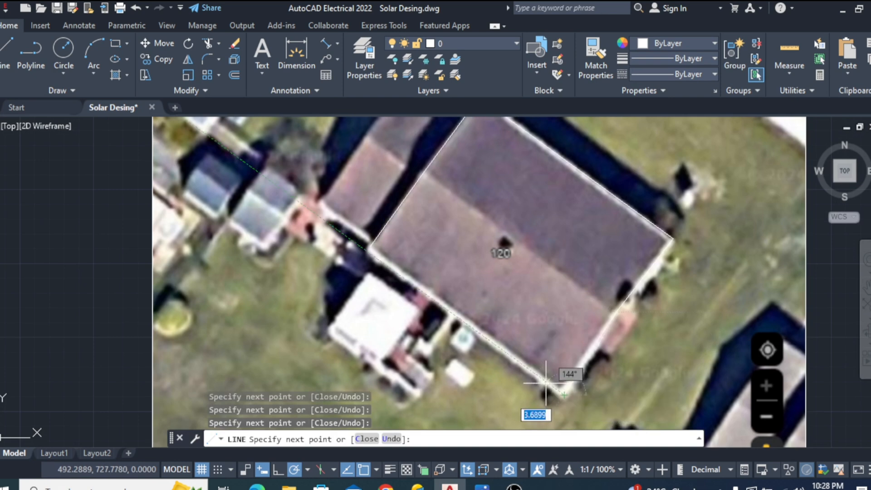
left_click(371, 247)
key("Escape")
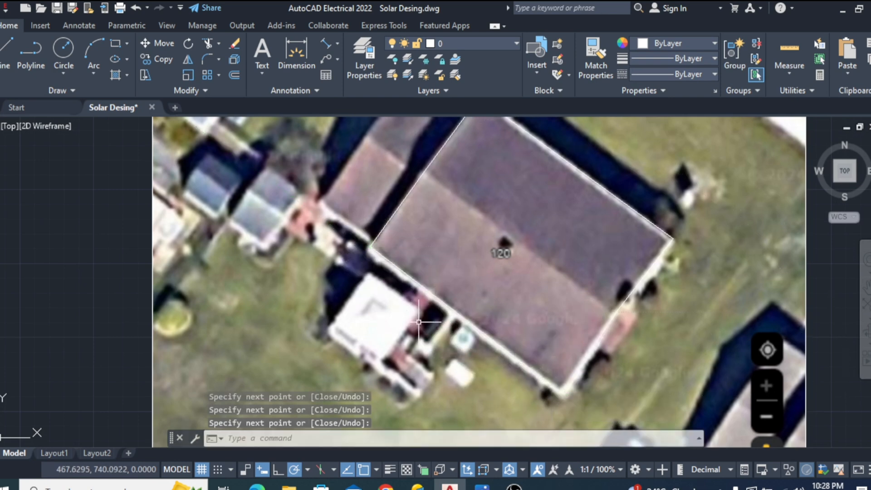
- Group the traced roof outline lines into a single object
scroll(418, 321, "down", 4)
scroll(470, 280, "up", 2)
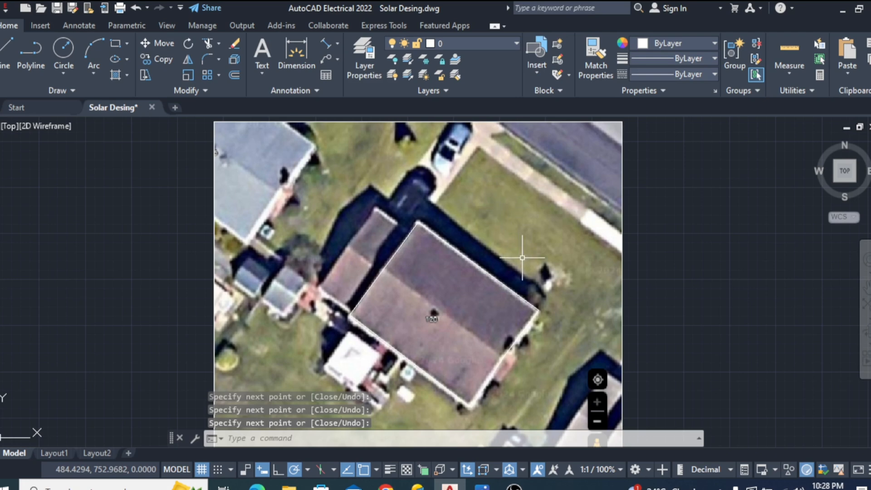
left_click(558, 193)
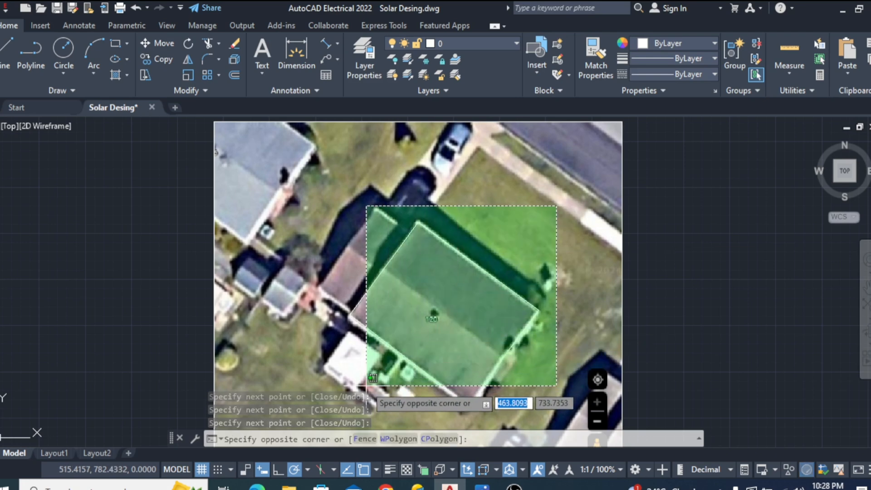
left_click(369, 383)
right_click(418, 313)
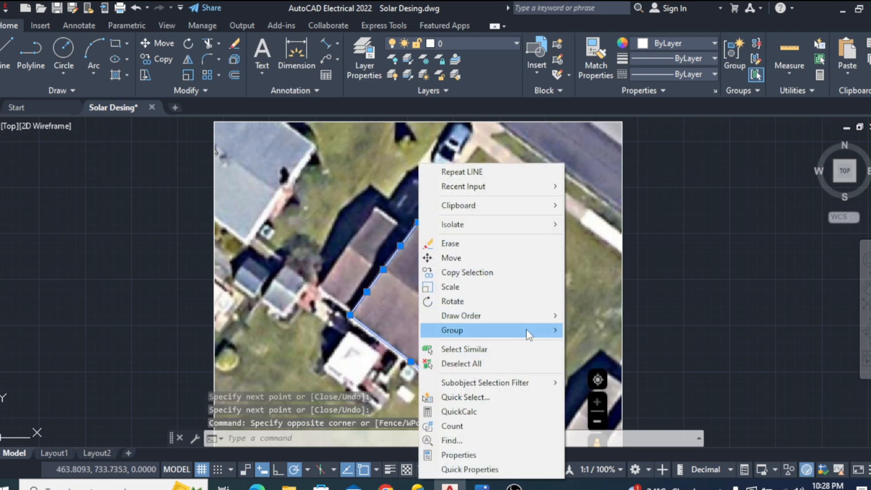
mouse_move(526, 329)
left_click(588, 332)
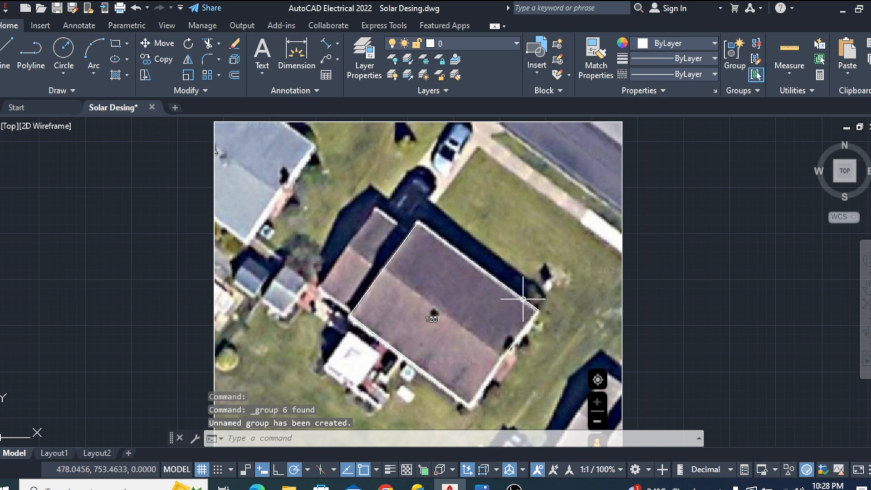
- Move the grouped roof outline off the satellite image into the empty space east of it
left_click(522, 299)
right_click(523, 299)
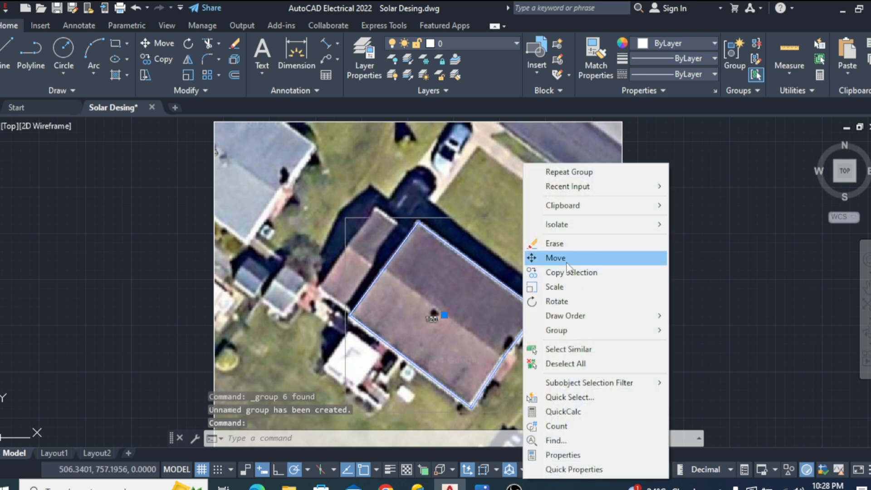
left_click(567, 263)
left_click(538, 301)
scroll(358, 290, "down", 4)
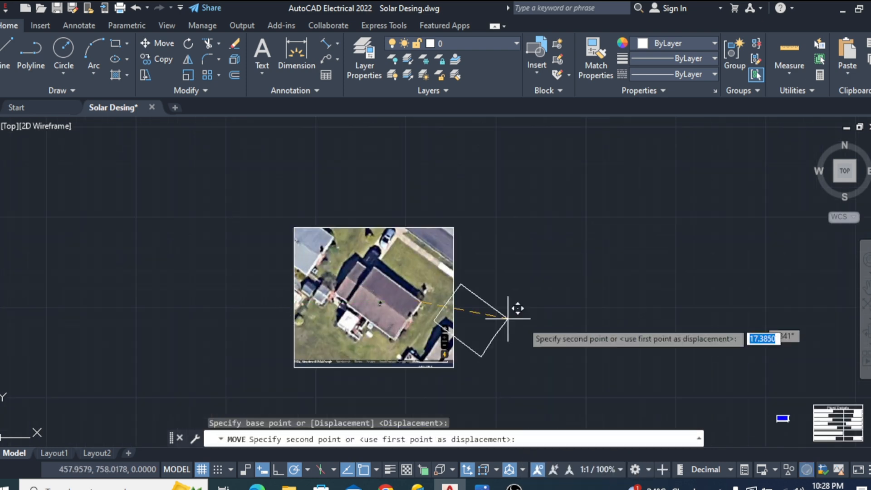
left_click(580, 299)
scroll(554, 306, "up", 5)
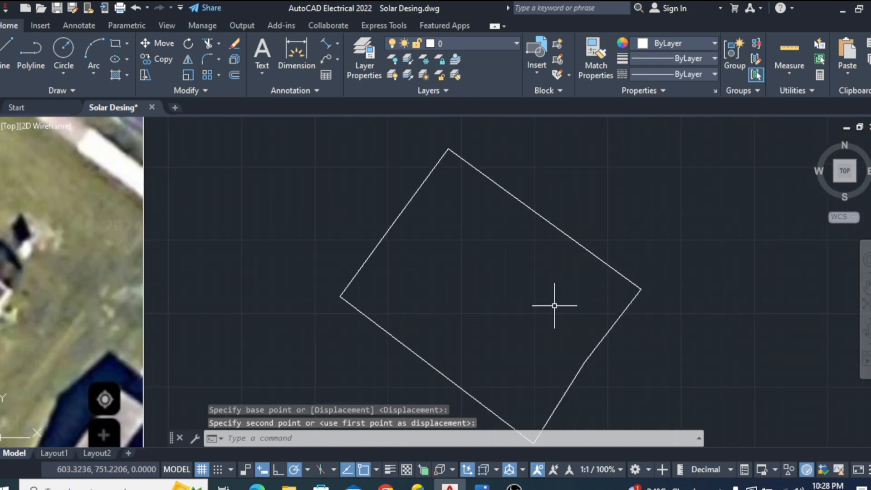
- Rotate the roof outline about its east corner until its long upper edge is horizontal
scroll(529, 237, "down", 4)
scroll(529, 262, "up", 4)
scroll(550, 242, "down", 4)
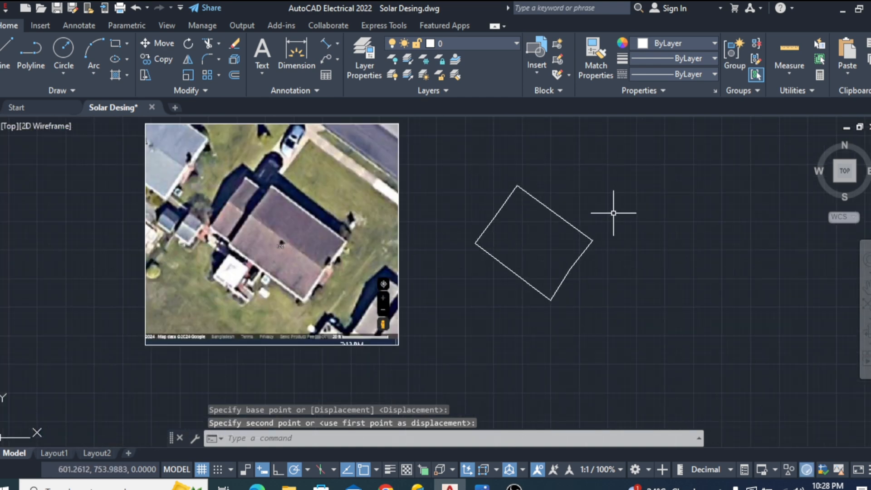
scroll(614, 213, "up", 2)
left_click(608, 198)
left_click(449, 306)
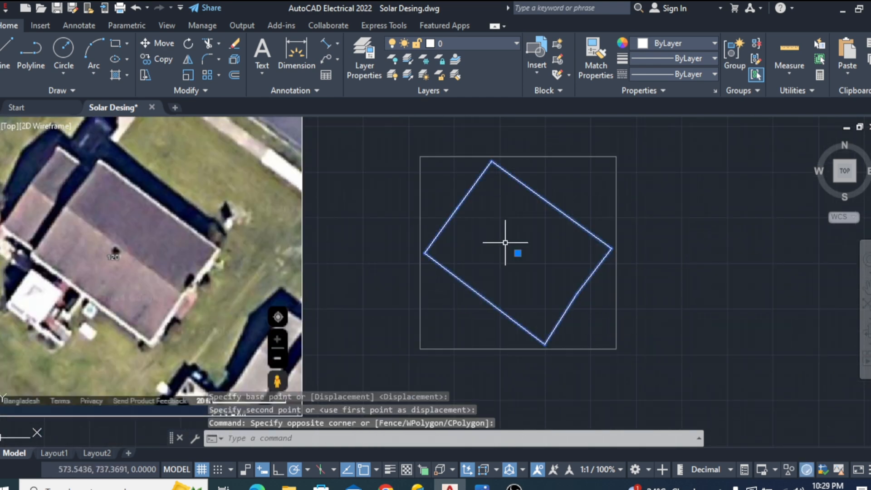
right_click(505, 242)
left_click(539, 301)
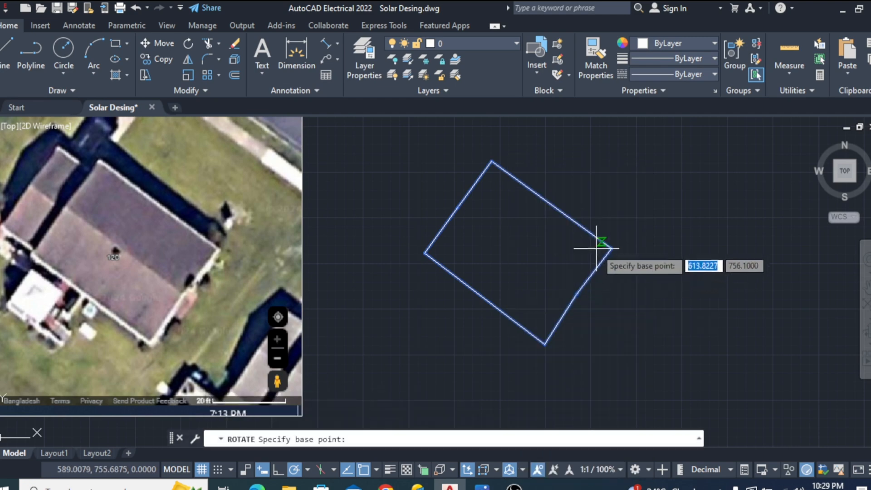
left_click(611, 249)
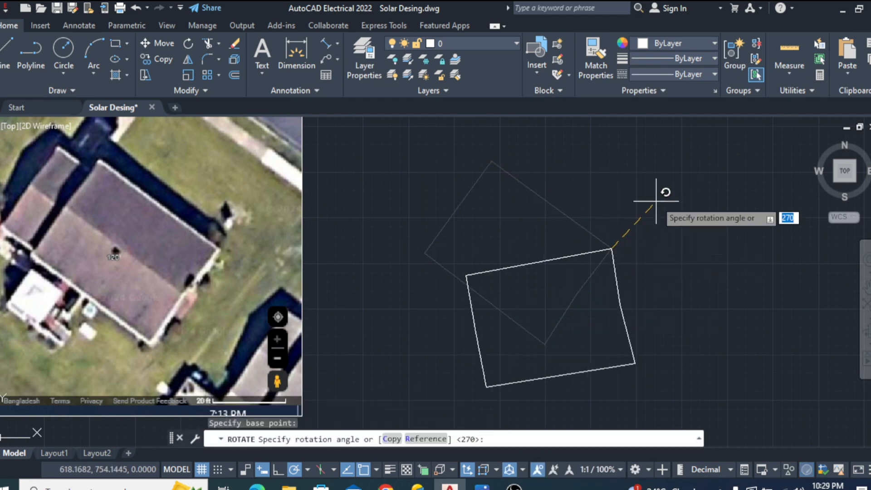
key("Escape")
scroll(521, 278, "down", 2)
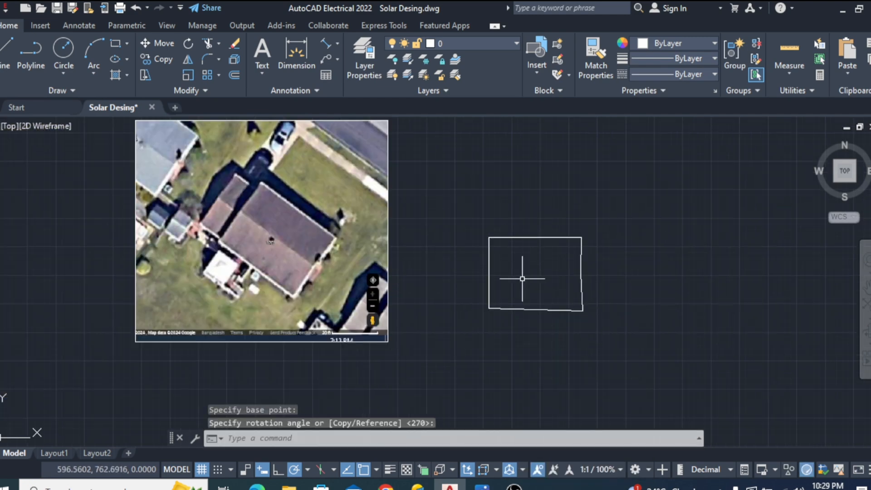
scroll(510, 249, "up", 4)
scroll(531, 240, "down", 2)
scroll(531, 240, "up", 4)
scroll(500, 278, "down", 6)
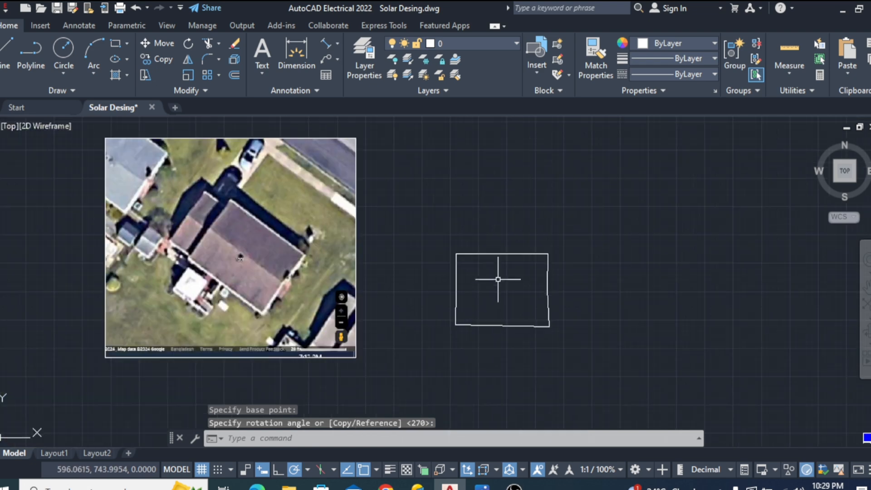
- Draw a rectangle over the traced roof outline, from its upper-left corner to its lower-right corner
scroll(496, 292, "up", 4)
scroll(444, 296, "down", 2)
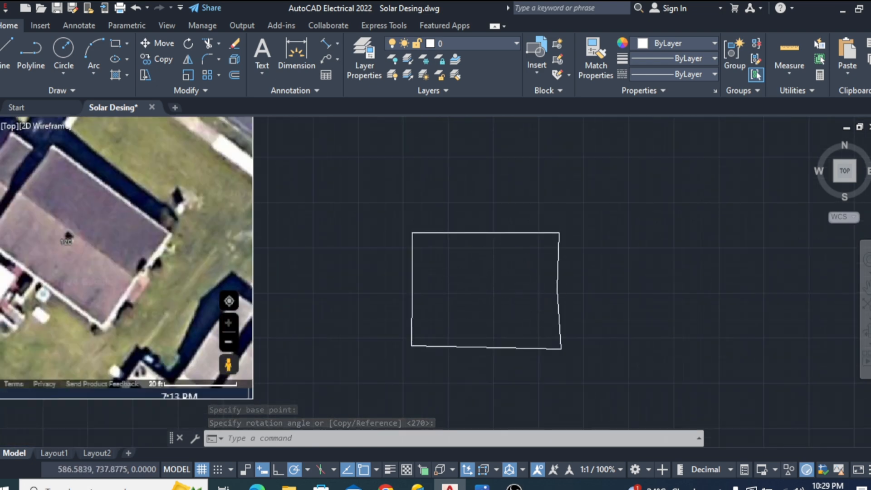
scroll(526, 315, "up", 2)
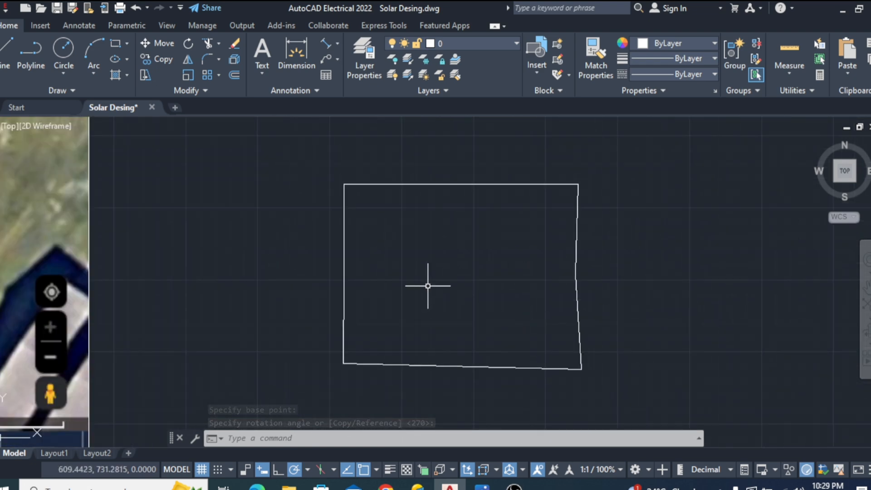
left_click(3, 53)
key("Escape")
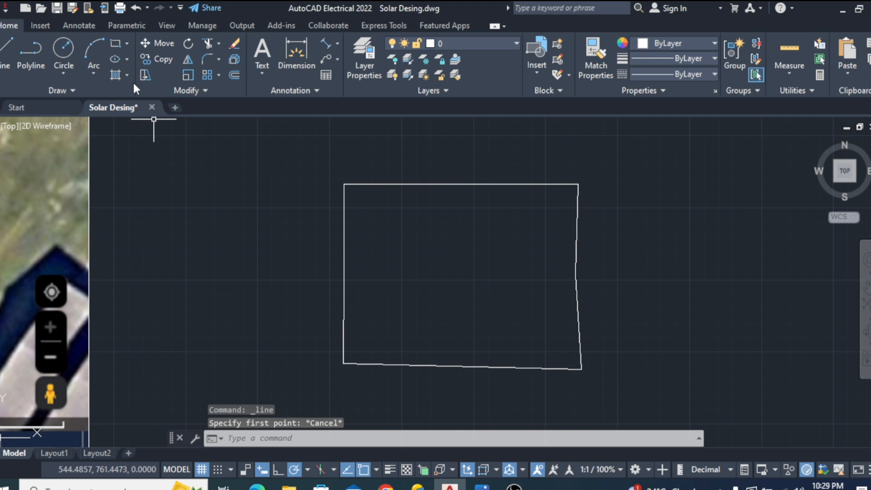
left_click(115, 42)
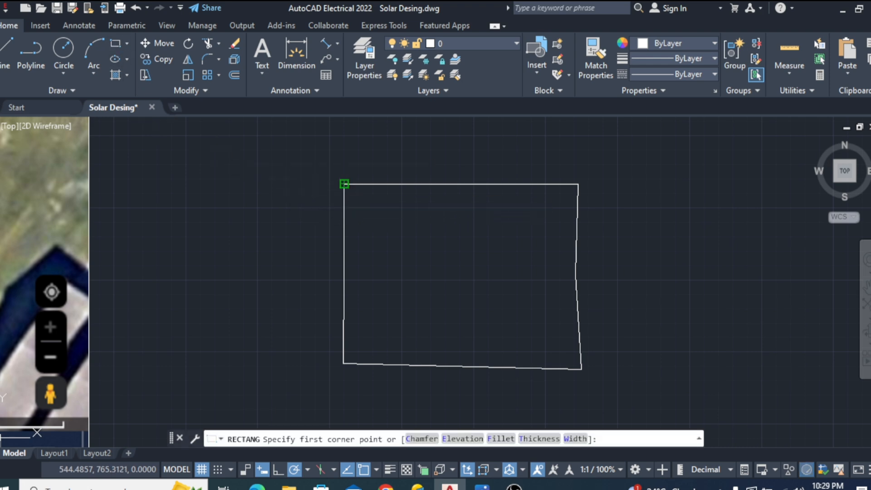
left_click(344, 184)
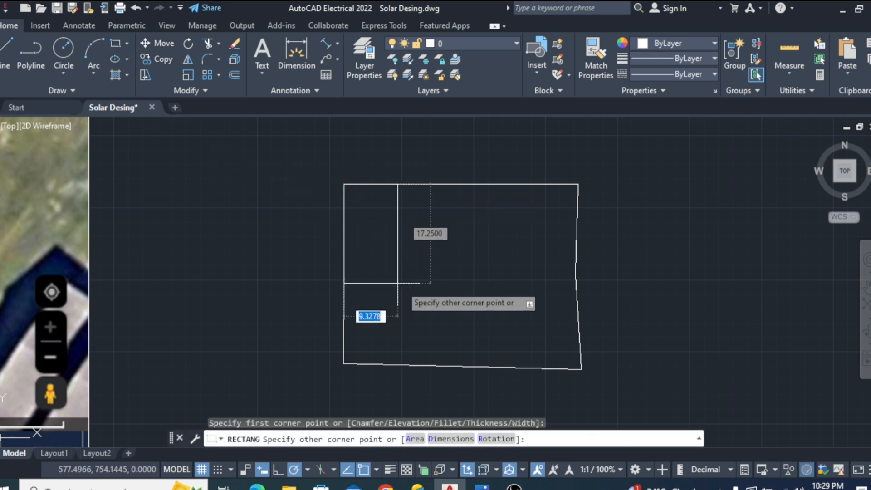
left_click(581, 368)
- Delete the irregular grouped roof outline, keeping only the rectangle drawn over it
scroll(571, 267, "up", 3)
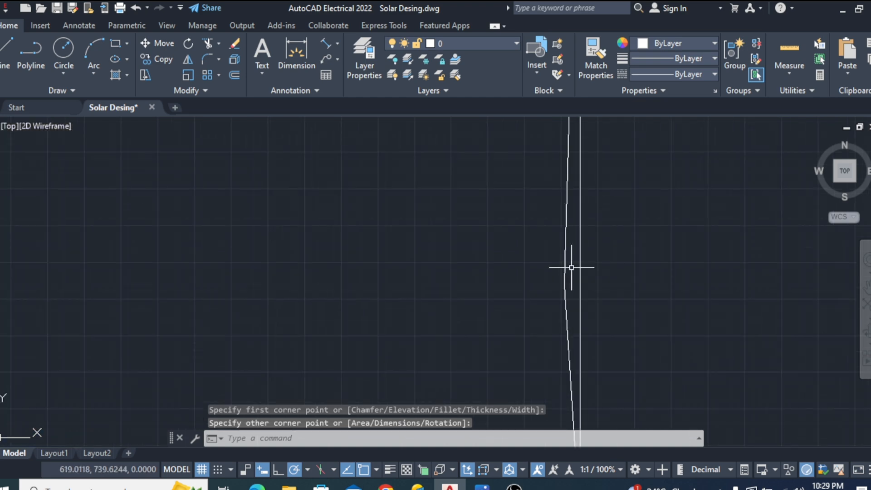
left_click(565, 267)
scroll(509, 301, "down", 3)
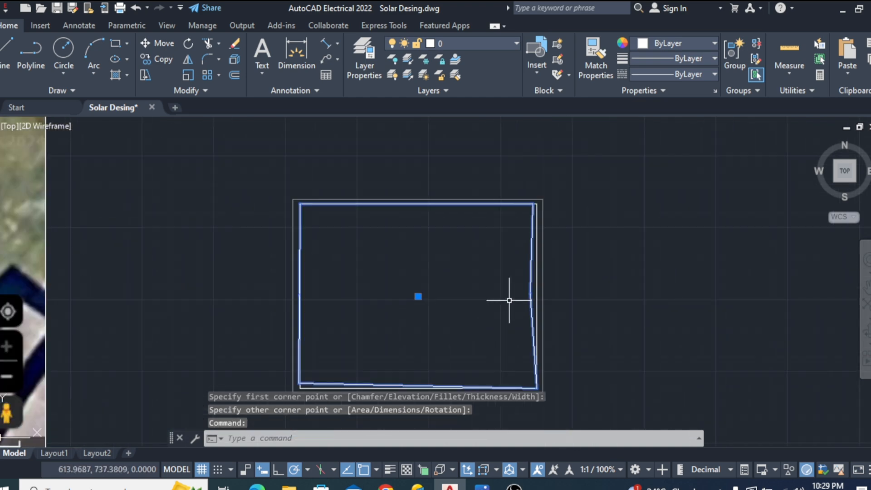
key("Delete")
scroll(443, 283, "down", 2)
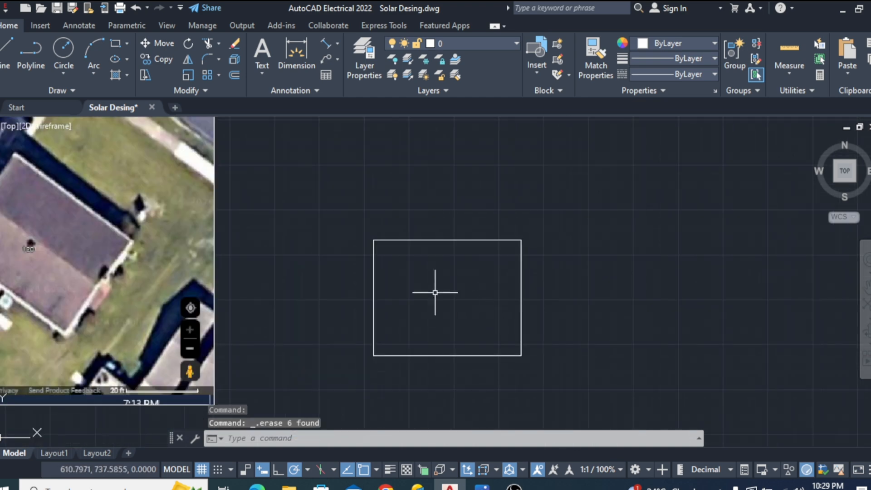
- Draw a horizontal ridge line across the roof rectangle between the midpoints of its two vertical edges
scroll(438, 286, "up", 2)
type("l")
key("Return")
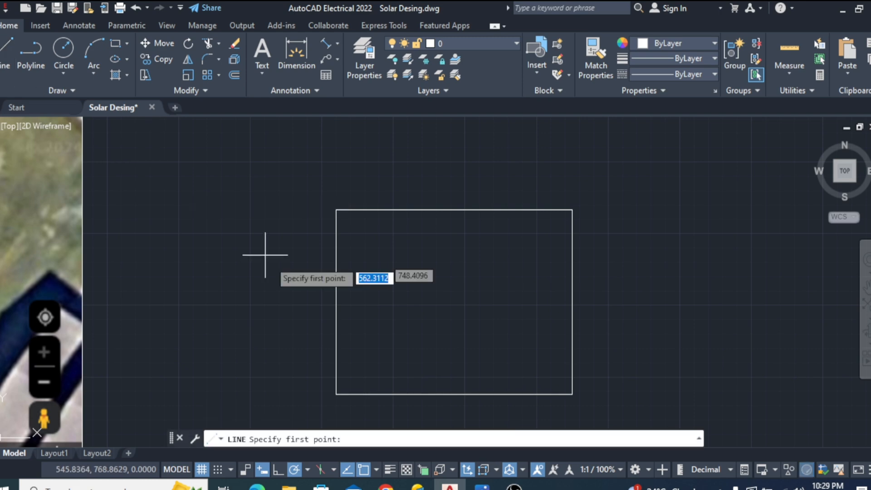
left_click(338, 302)
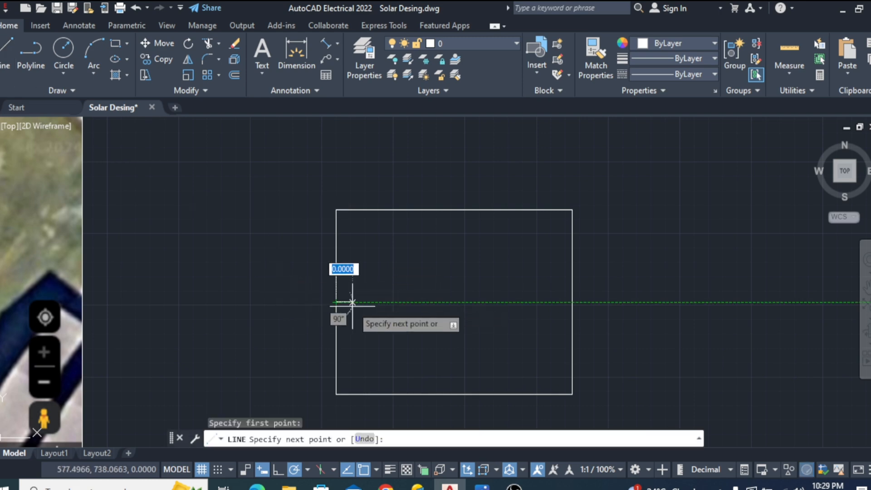
left_click(572, 302)
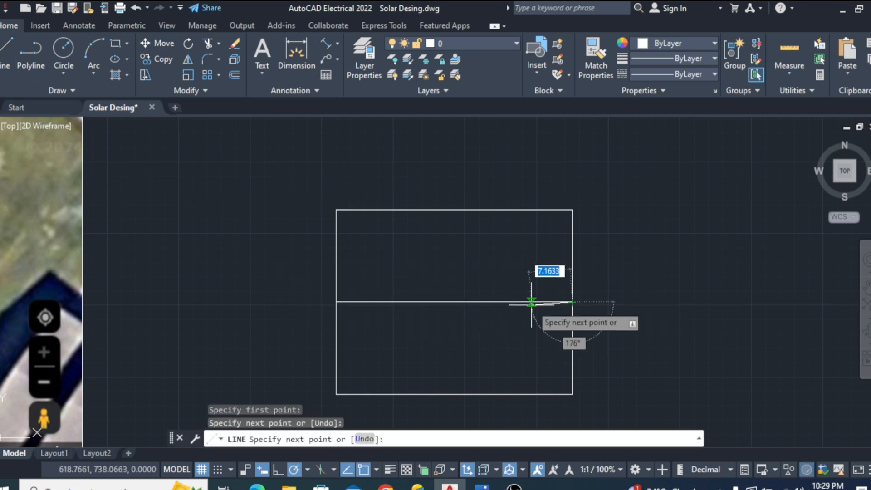
key("Return")
scroll(481, 294, "down", 6)
scroll(454, 295, "up", 2)
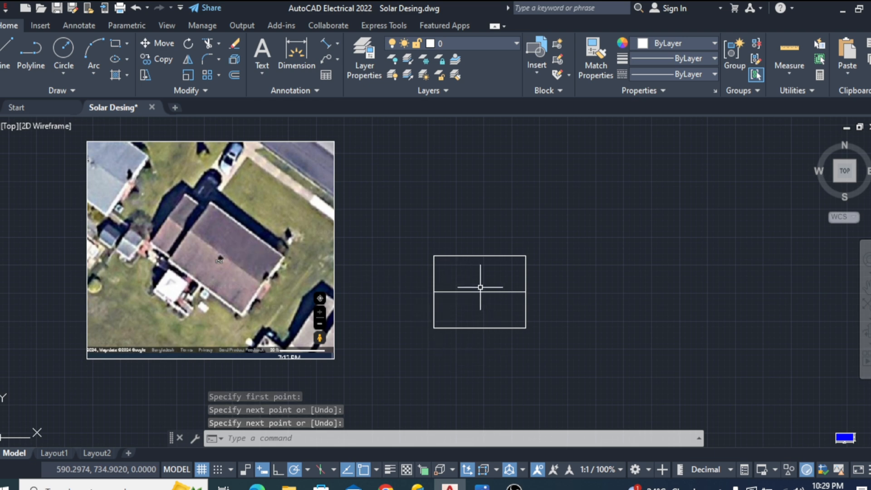
- Examine the blue solar panel drawing near the details table, including its dimensions and model label
scroll(422, 323, "down", 2)
scroll(410, 299, "up", 4)
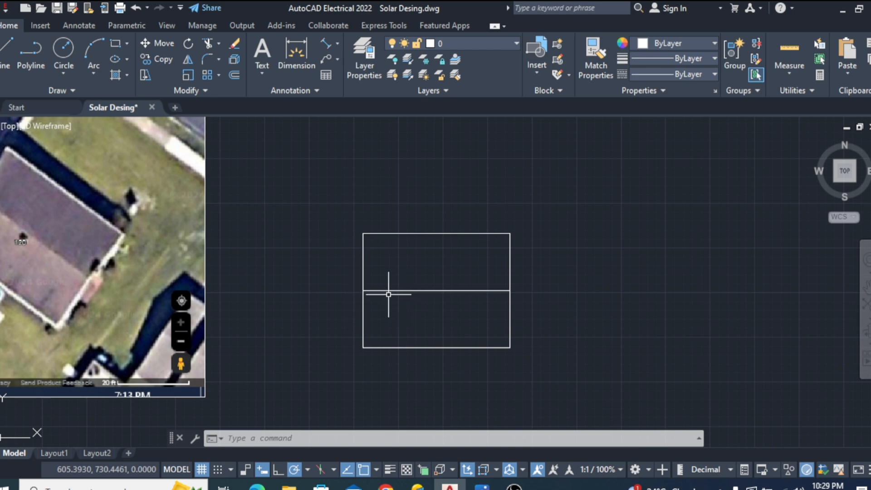
scroll(330, 281, "down", 4)
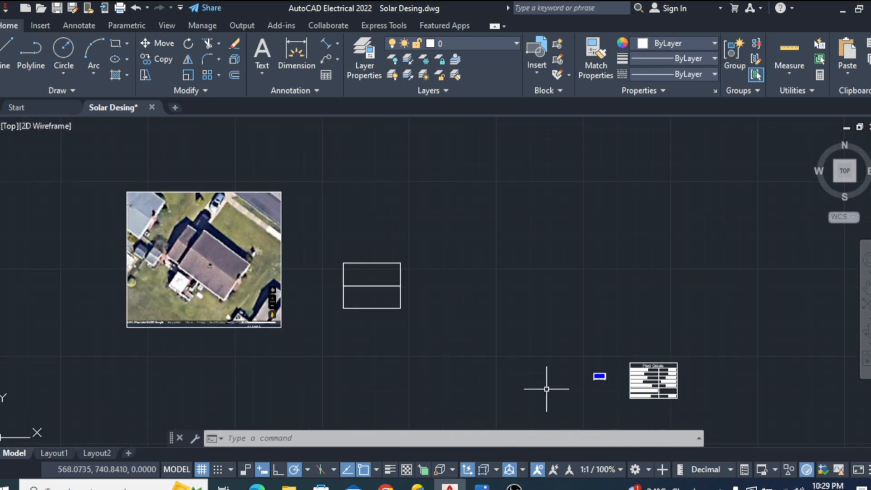
scroll(603, 385, "up", 6)
scroll(560, 272, "up", 5)
scroll(545, 321, "down", 2)
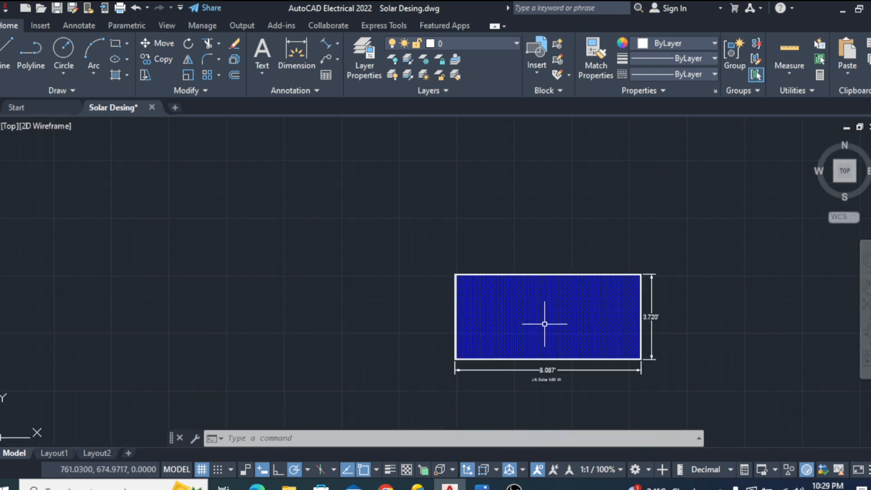
scroll(506, 297, "up", 4)
scroll(445, 293, "down", 2)
scroll(508, 336, "down", 4)
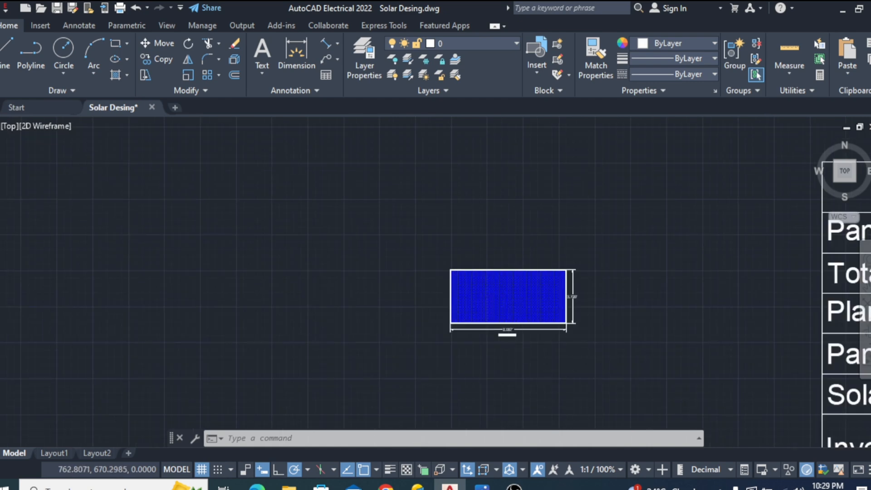
scroll(468, 293, "up", 4)
scroll(476, 311, "down", 2)
scroll(462, 288, "up", 2)
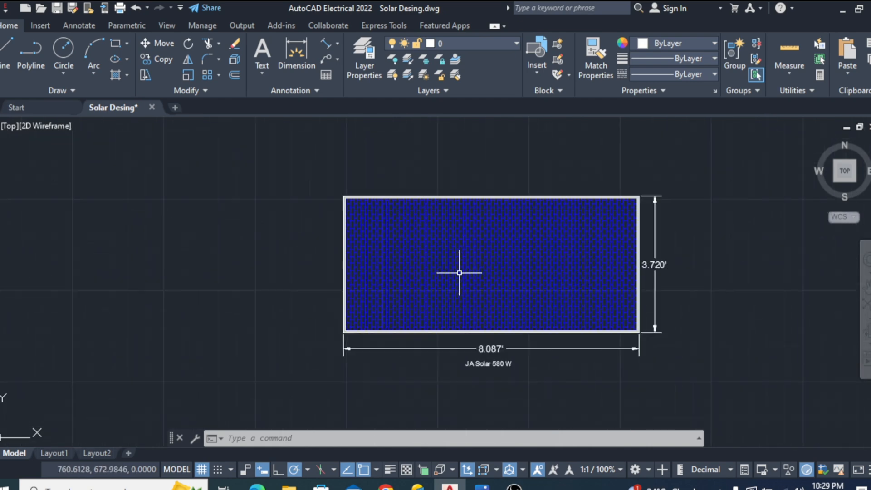
scroll(480, 284, "up", 2)
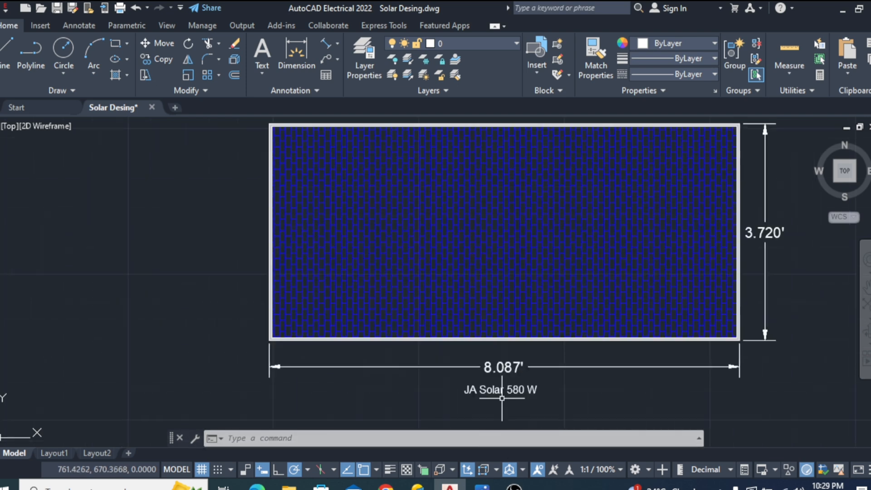
scroll(454, 397, "up", 2)
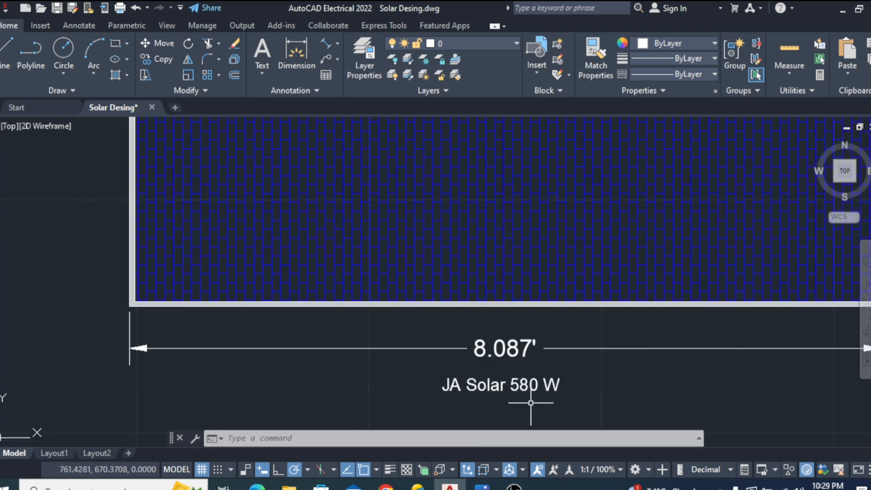
scroll(492, 368, "down", 2)
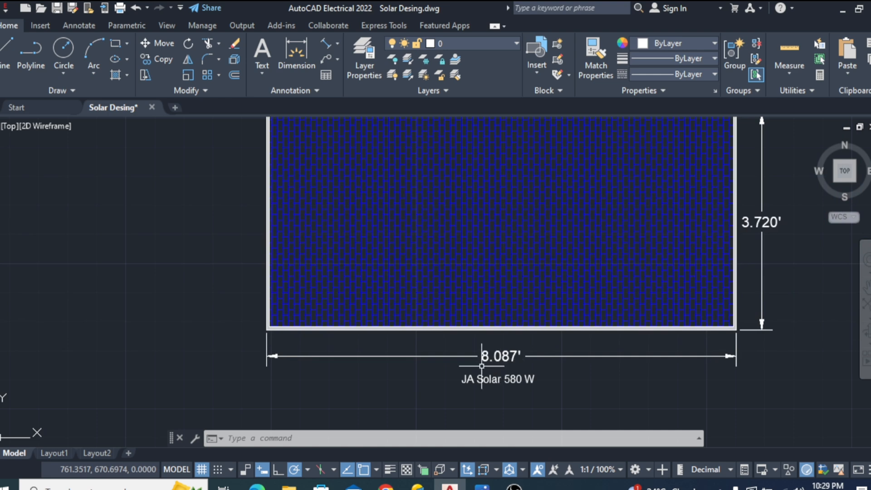
scroll(505, 356, "down", 2)
scroll(502, 362, "up", 4)
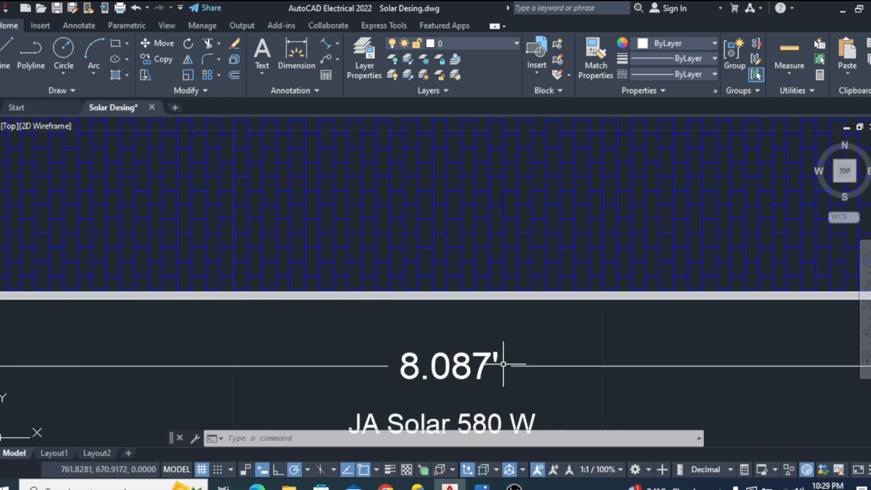
scroll(502, 344, "down", 2)
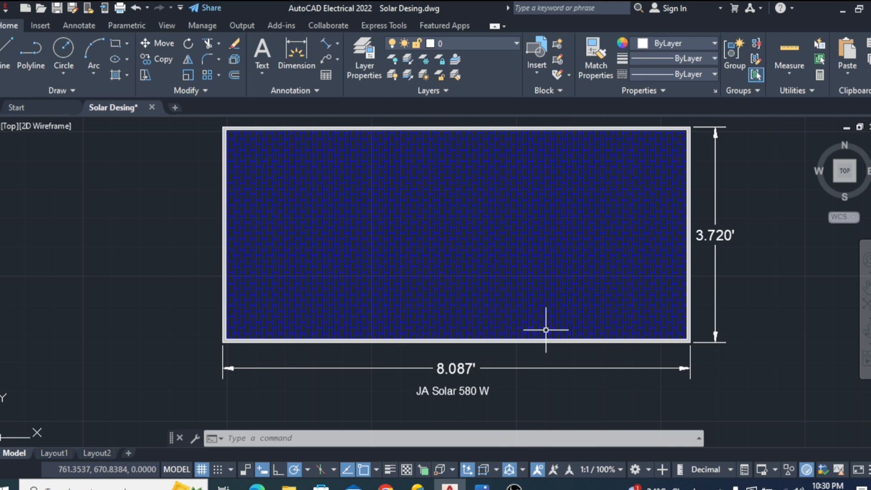
scroll(608, 376, "down", 1)
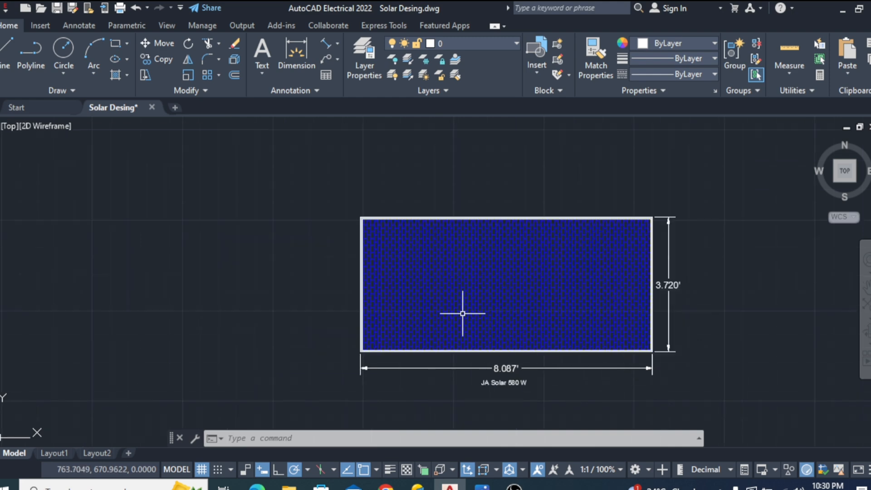
- Copy the solar panel without its dimensions, using its upper-left corner as base point, to the empty space just east of the roof rectangle
scroll(463, 313, "up", 1)
scroll(460, 311, "down", 1)
scroll(461, 311, "up", 1)
left_click(467, 174)
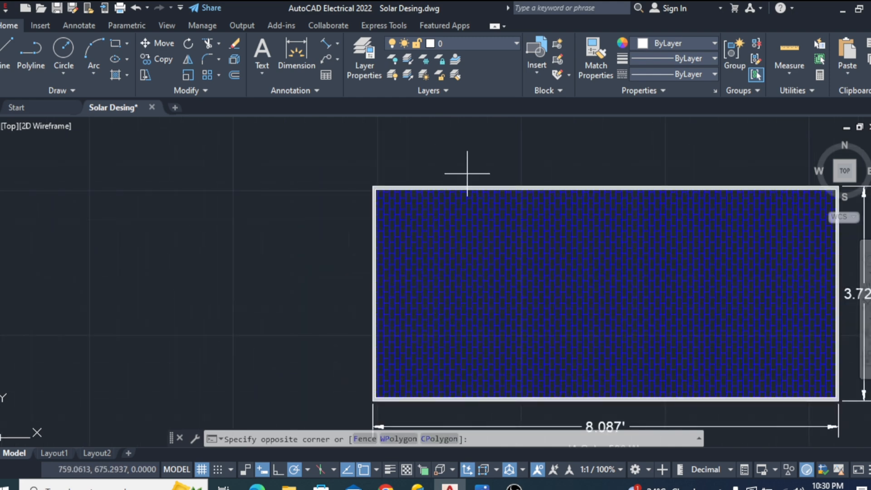
left_click(371, 282)
right_click(458, 276)
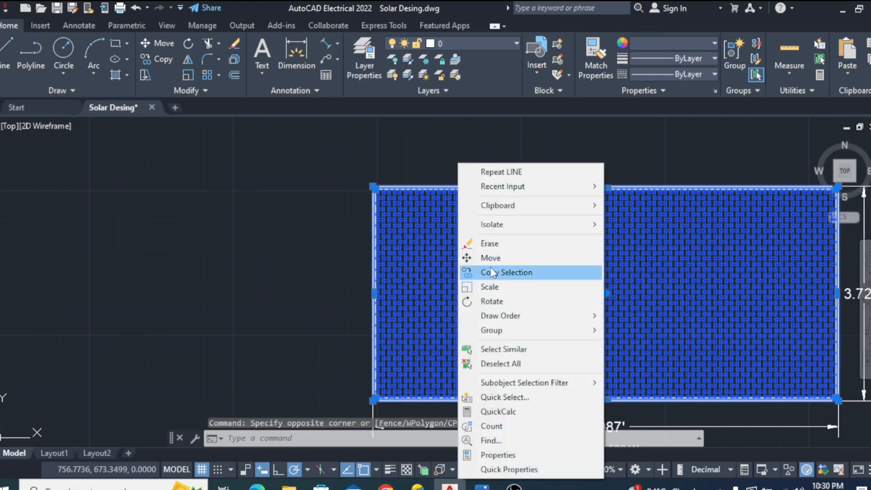
left_click(520, 272)
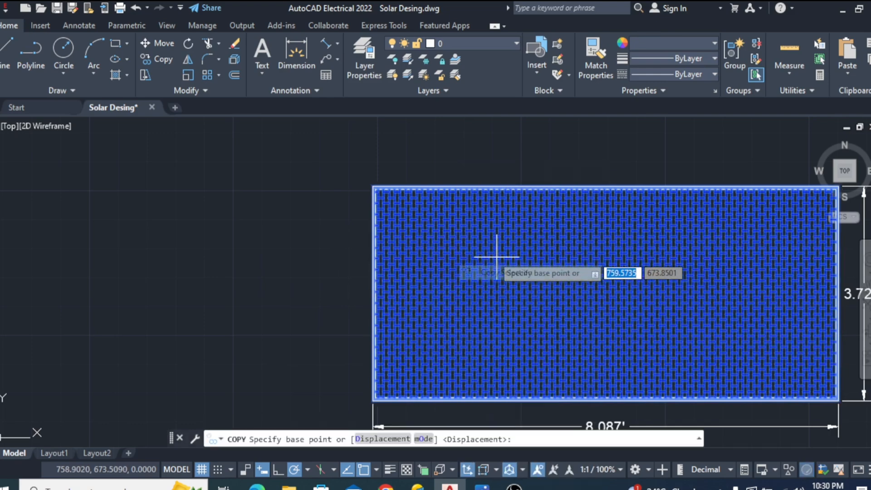
left_click(373, 187)
scroll(570, 280, "down", 5)
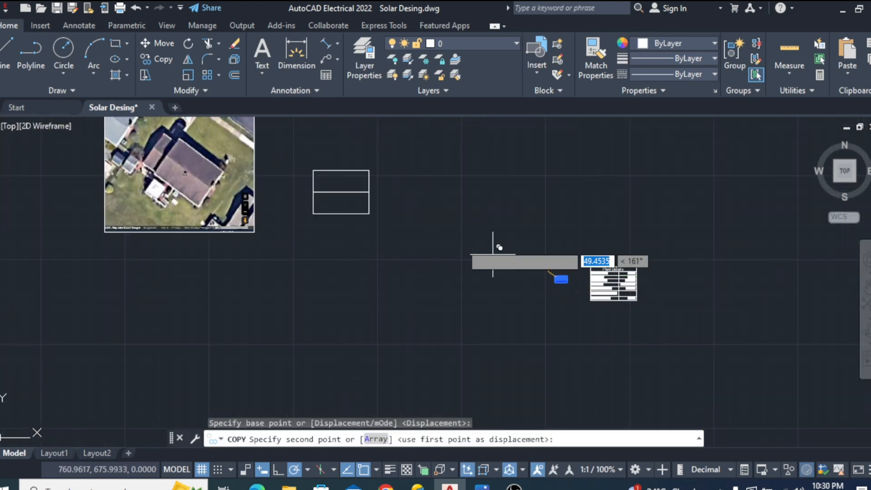
scroll(393, 200, "up", 5)
scroll(288, 213, "up", 2)
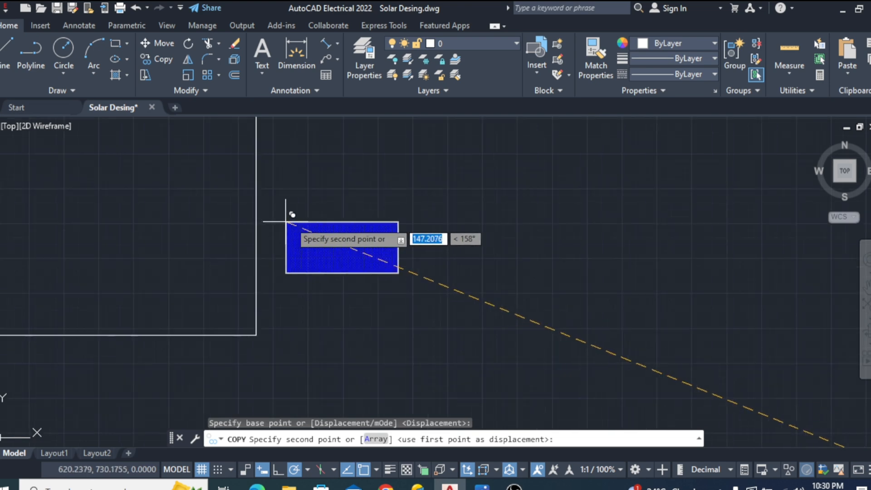
left_click(312, 230)
scroll(469, 283, "down", 2)
scroll(383, 274, "up", 2)
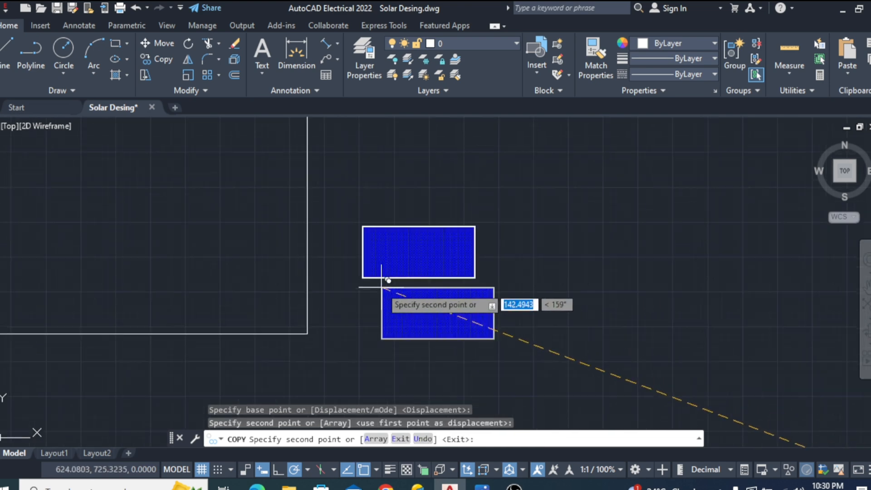
key("Escape")
- Turn on Ortho mode and rotate the copied panel about its upper-right corner so that its long side stands vertical
scroll(399, 235, "up", 2)
scroll(518, 217, "down", 4)
left_click(517, 217)
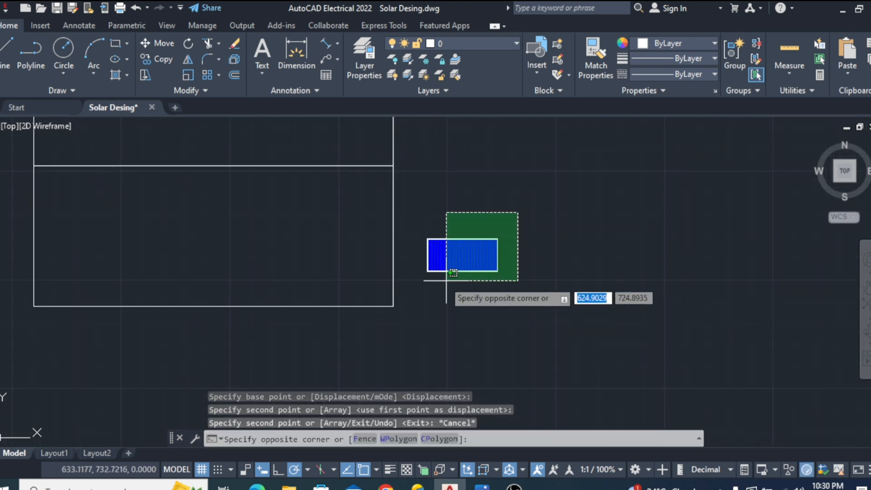
left_click(445, 292)
right_click(453, 255)
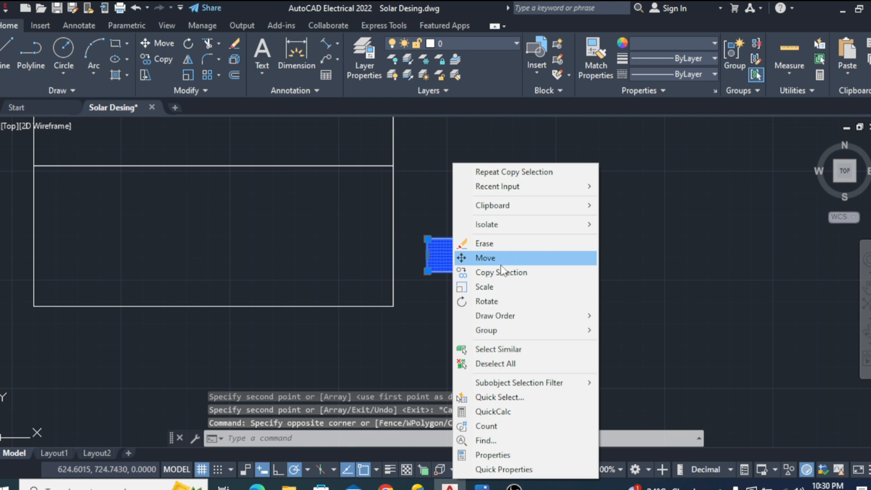
left_click(496, 300)
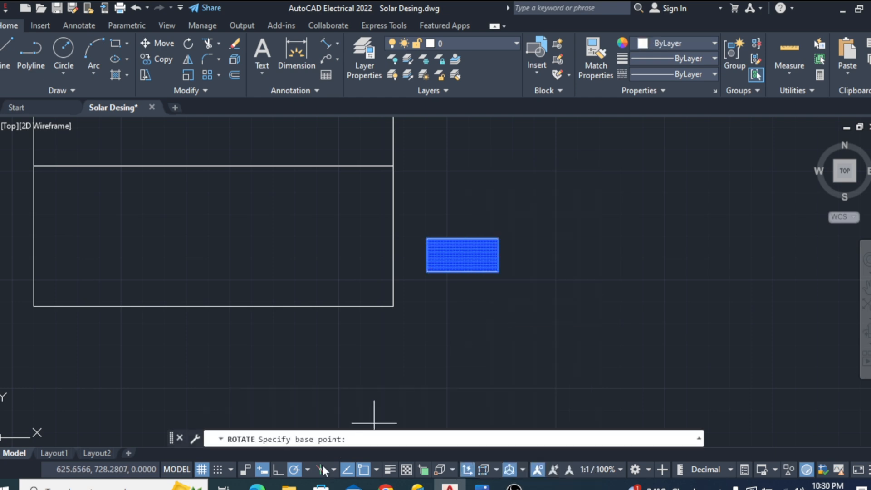
left_click(278, 470)
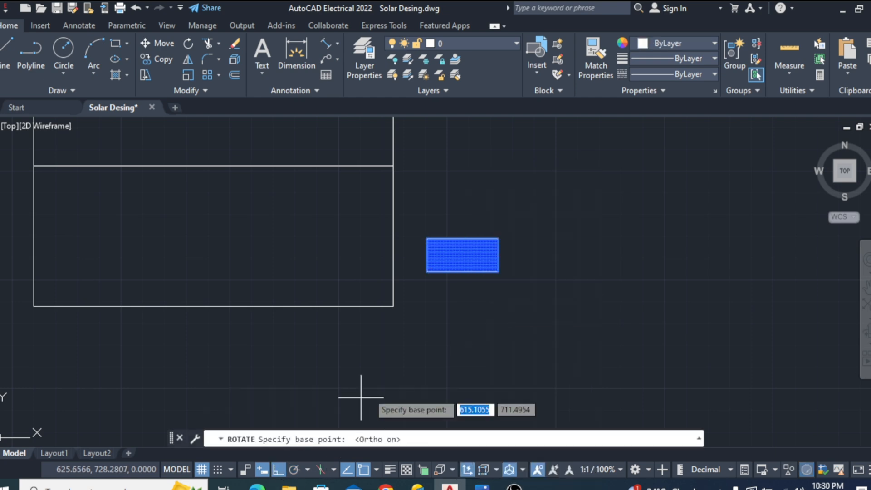
left_click(496, 240)
left_click(511, 298)
scroll(556, 278, "down", 2)
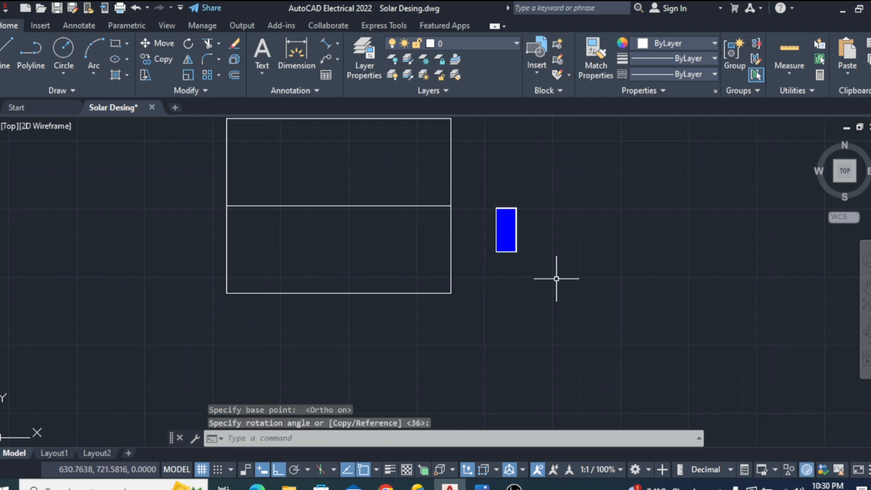
- Move the vertical panel by its lower-left corner, with Ortho off, to just inside the roof rectangle's lower-left corner
scroll(483, 244, "up", 2)
left_click(565, 208)
left_click(490, 254)
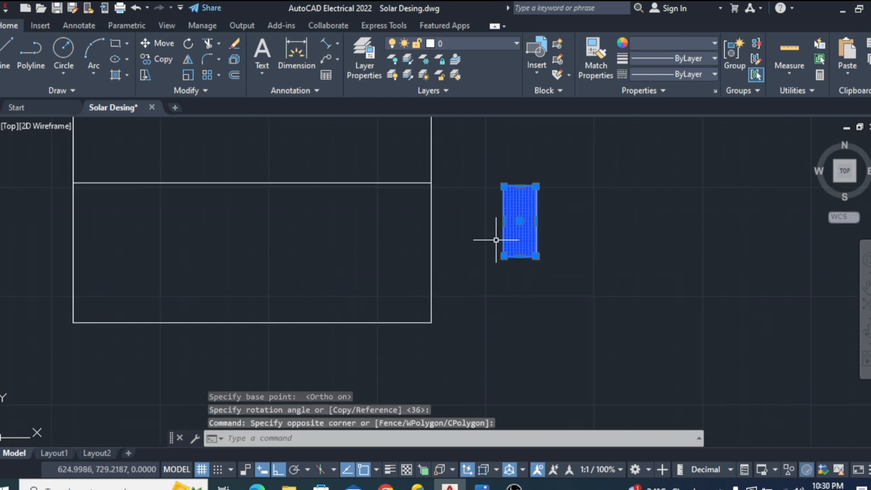
right_click(501, 236)
left_click(535, 257)
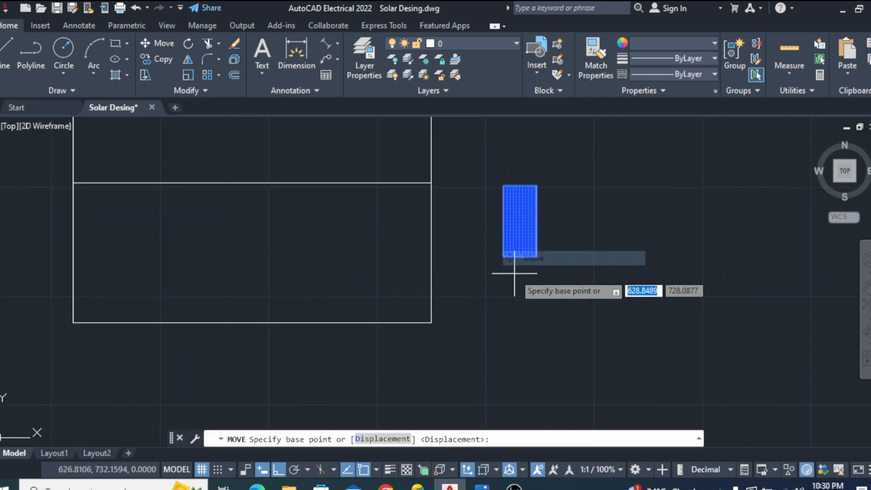
left_click(506, 262)
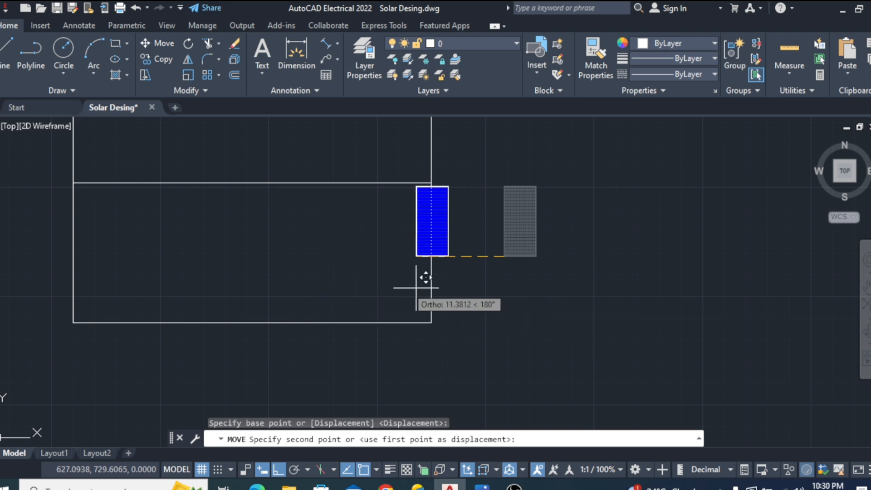
scroll(538, 337, "down", 2)
scroll(354, 328, "up", 4)
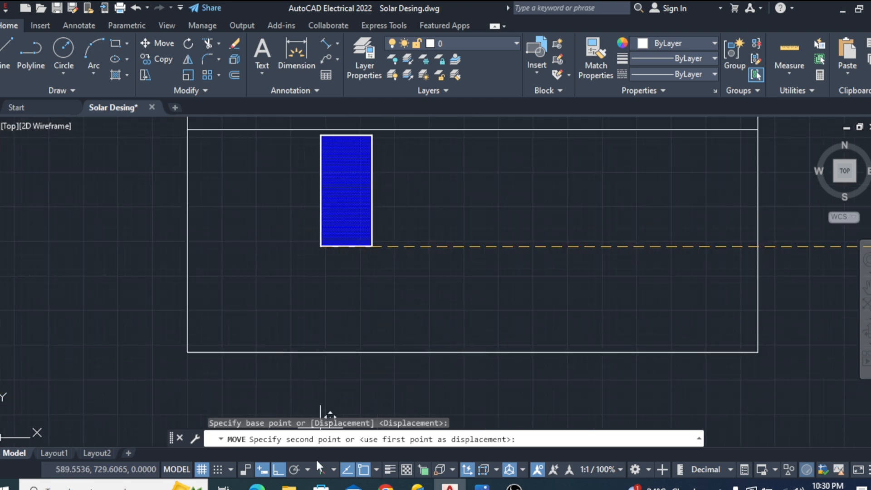
left_click(279, 470)
scroll(397, 379, "down", 4)
scroll(370, 363, "up", 6)
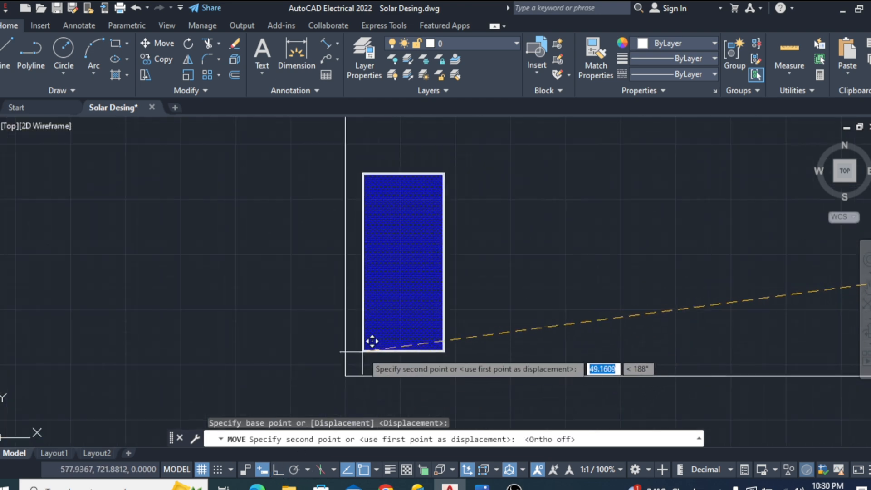
scroll(362, 352, "up", 2)
scroll(369, 358, "down", 2)
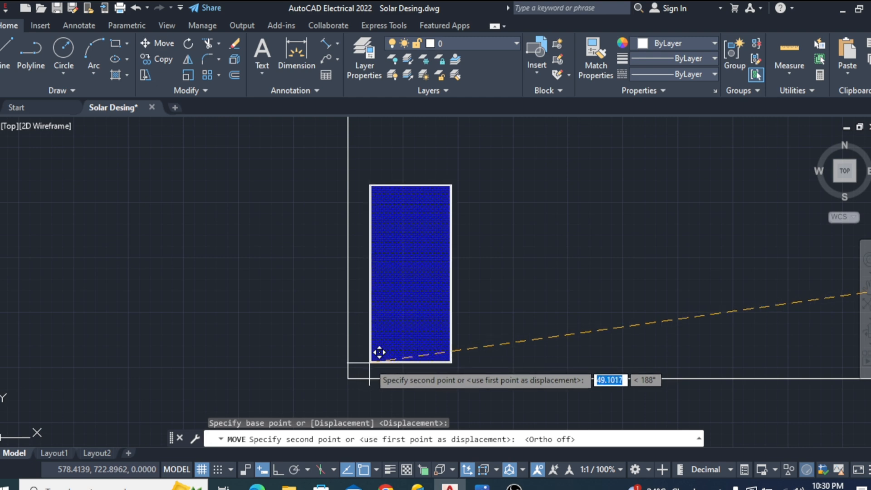
left_click(376, 350)
scroll(436, 344, "down", 4)
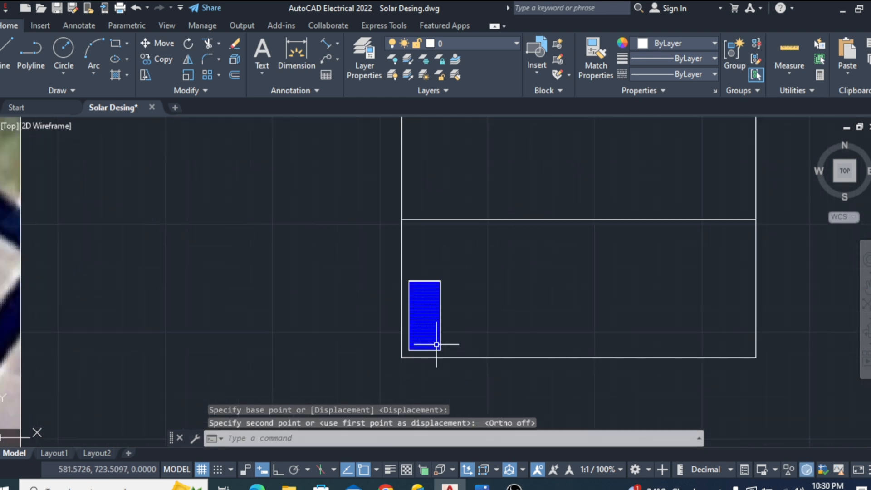
- Create a rectangular array of the panel with one row and a column spacing of 3.80
scroll(429, 320, "up", 2)
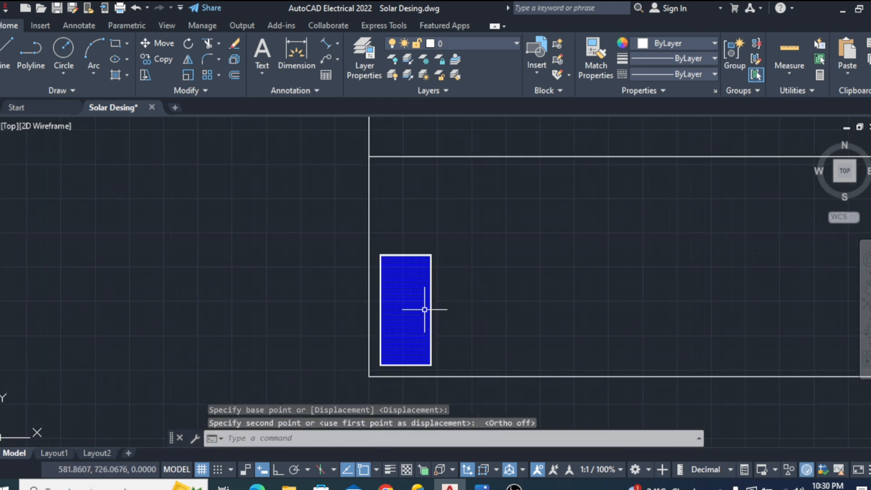
scroll(443, 331, "down", 2)
scroll(431, 338, "up", 2)
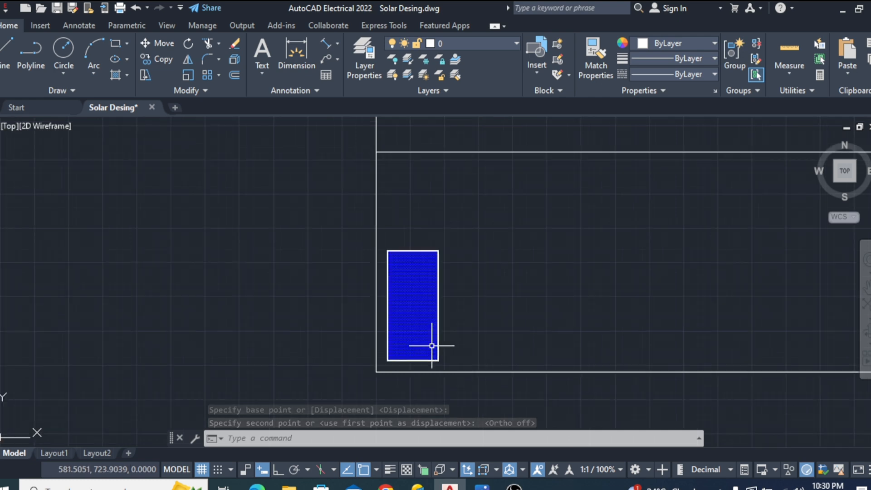
left_click(461, 248)
left_click(398, 335)
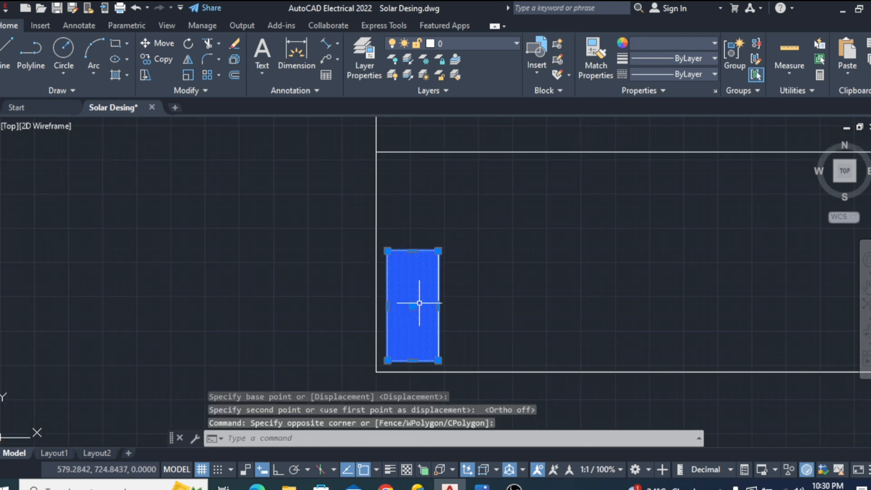
left_click(205, 74)
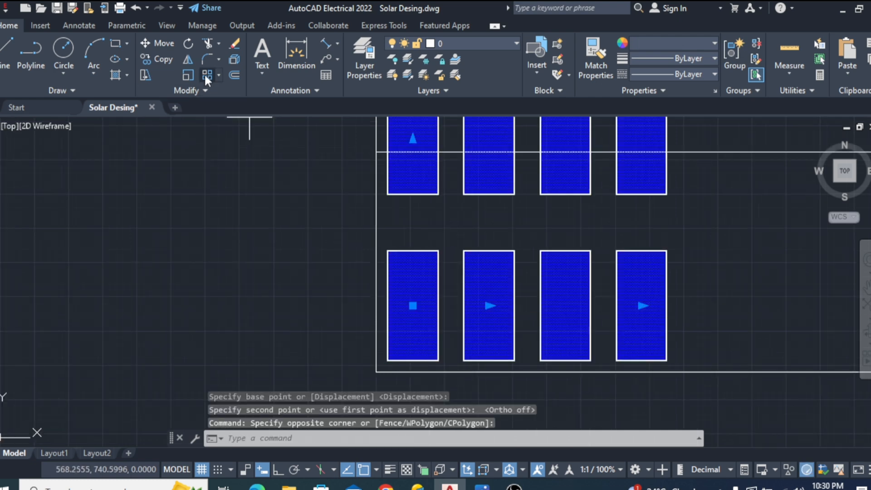
scroll(515, 357, "down", 4)
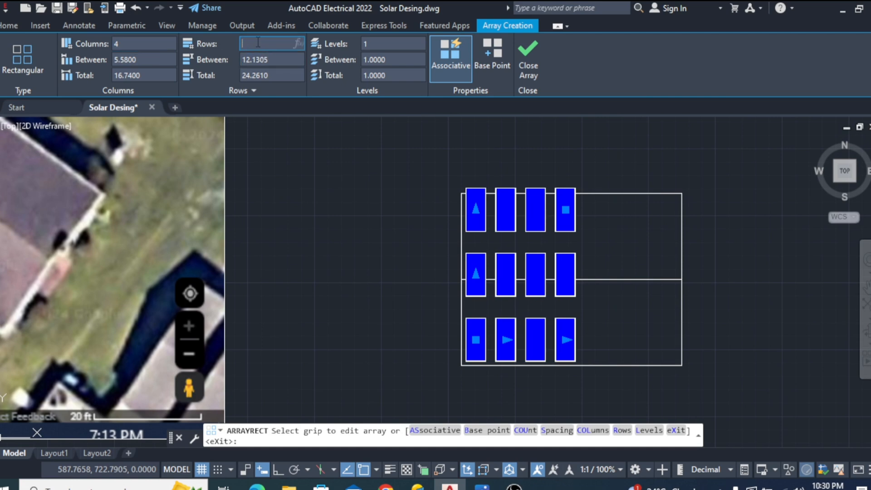
left_click(257, 42)
type("1")
left_click(142, 41)
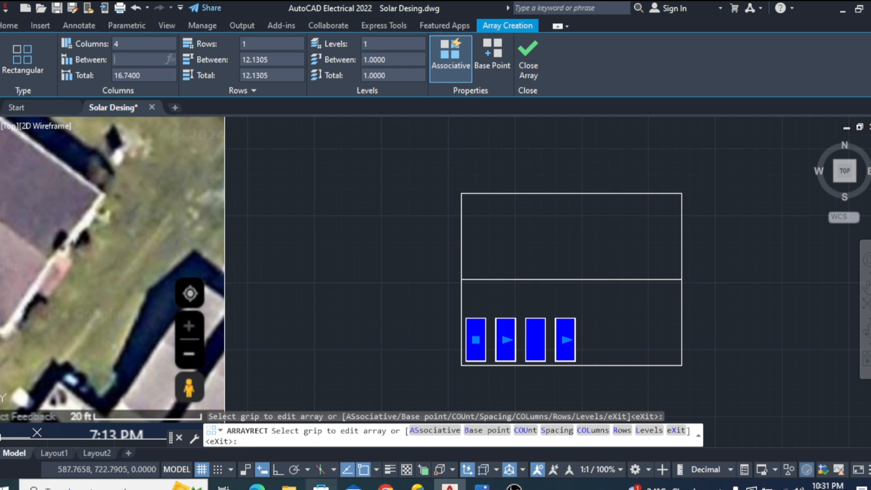
type("3.80")
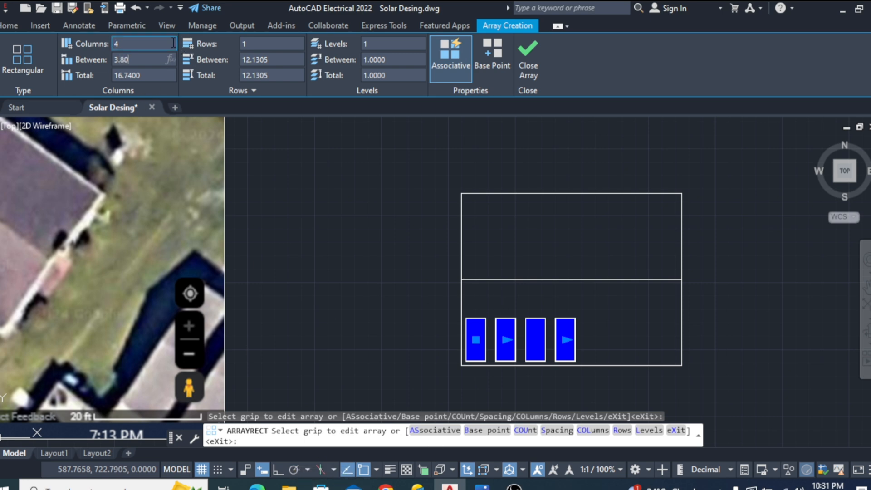
key("Return")
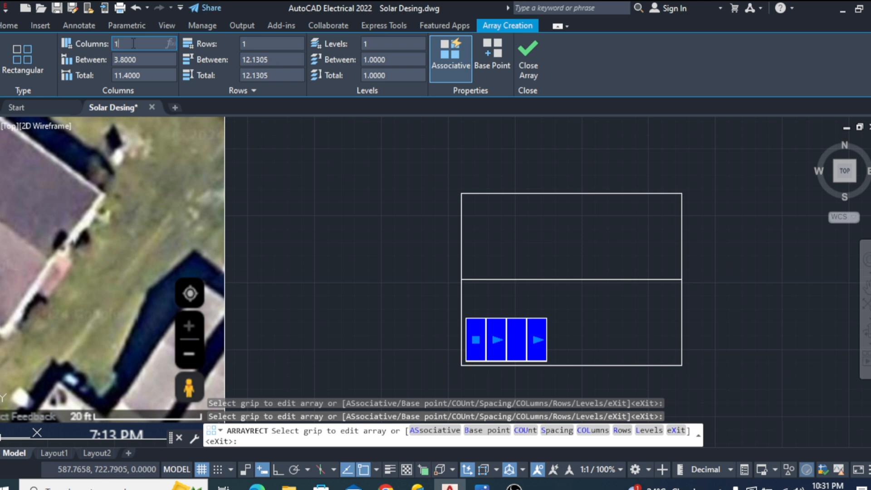
- Try 12 columns in the panel array and check its fit against the roof's east edge
left_click(133, 43)
type("12")
key("Return")
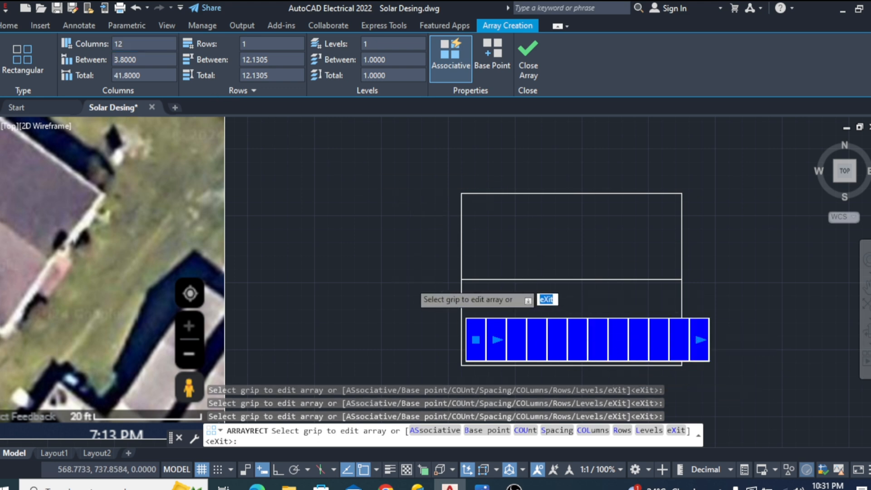
scroll(415, 285, "down", 2)
scroll(481, 326, "up", 4)
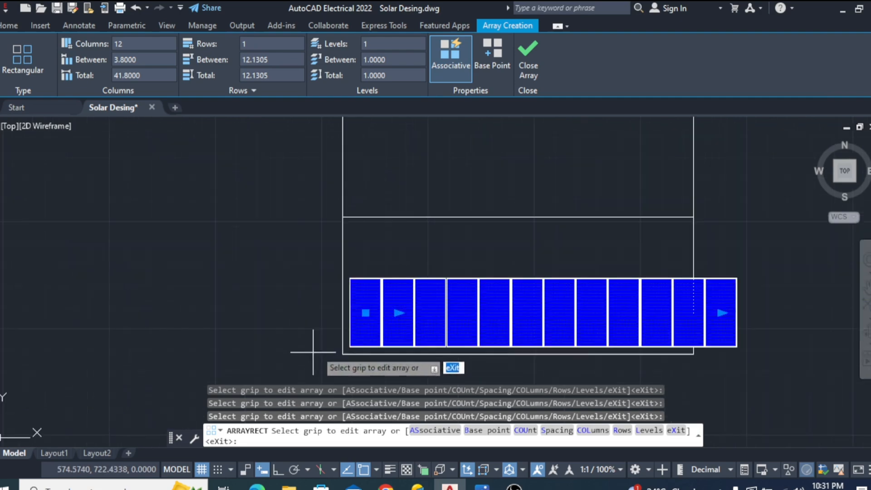
scroll(408, 345, "up", 2)
scroll(513, 335, "down", 2)
scroll(647, 311, "up", 2)
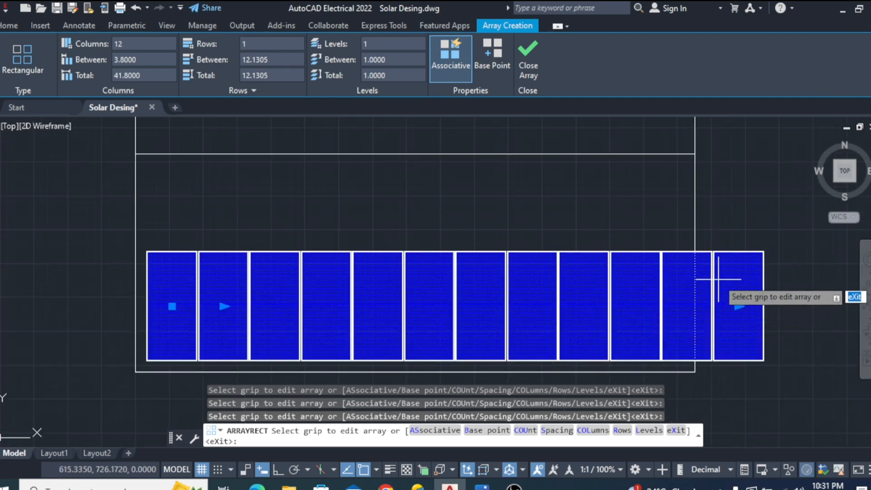
scroll(717, 282, "up", 2)
scroll(721, 276, "down", 4)
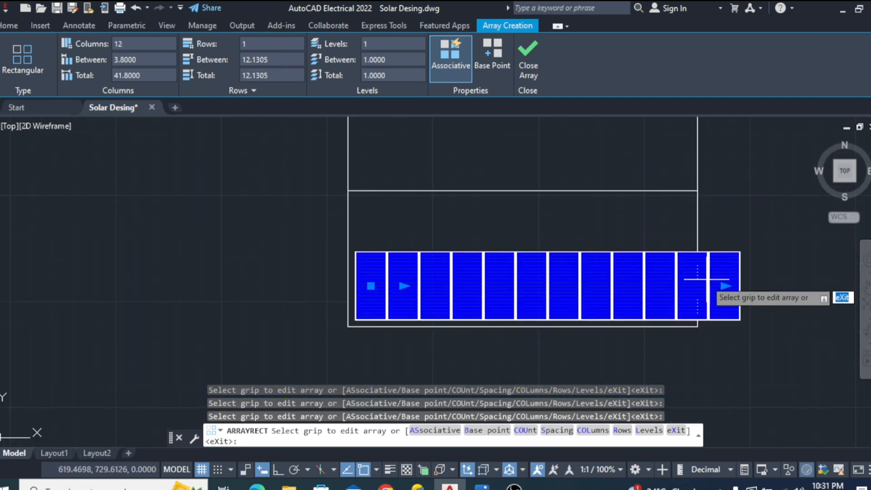
scroll(708, 279, "up", 2)
scroll(708, 278, "down", 4)
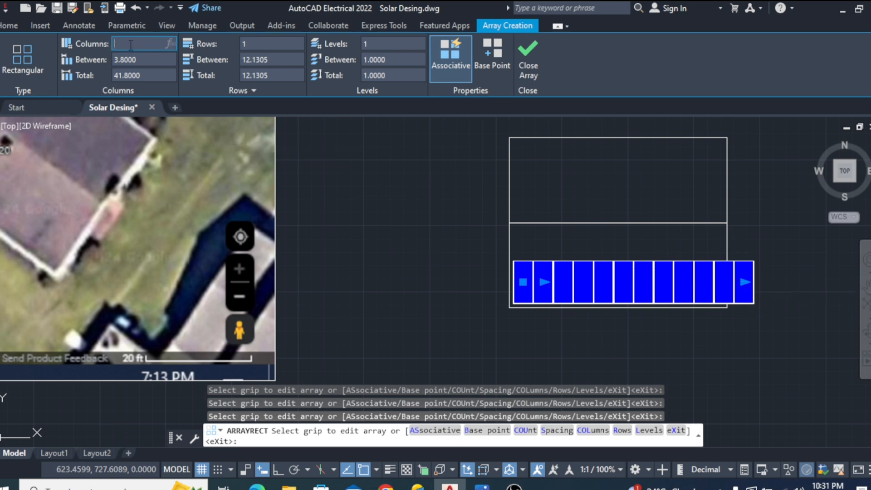
- Set the array's column count to 10, check the margins at both roof ends and end the array command
key("Return")
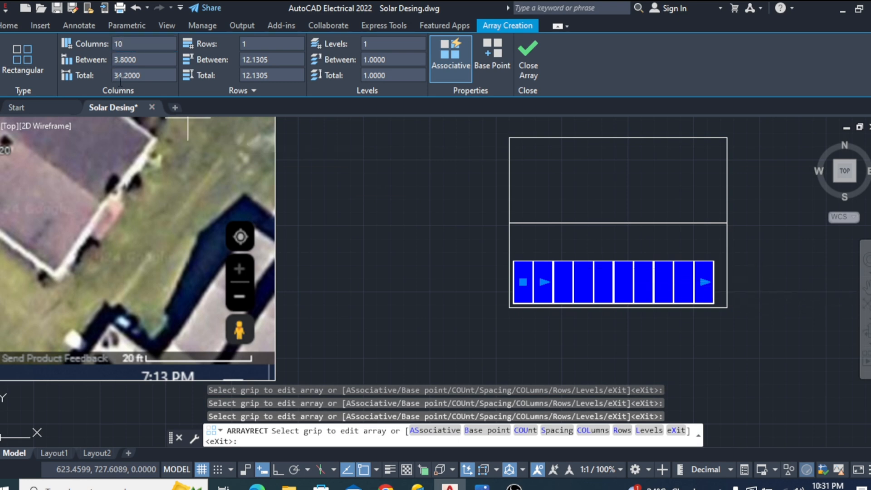
scroll(726, 282, "up", 2)
scroll(346, 291, "up", 4)
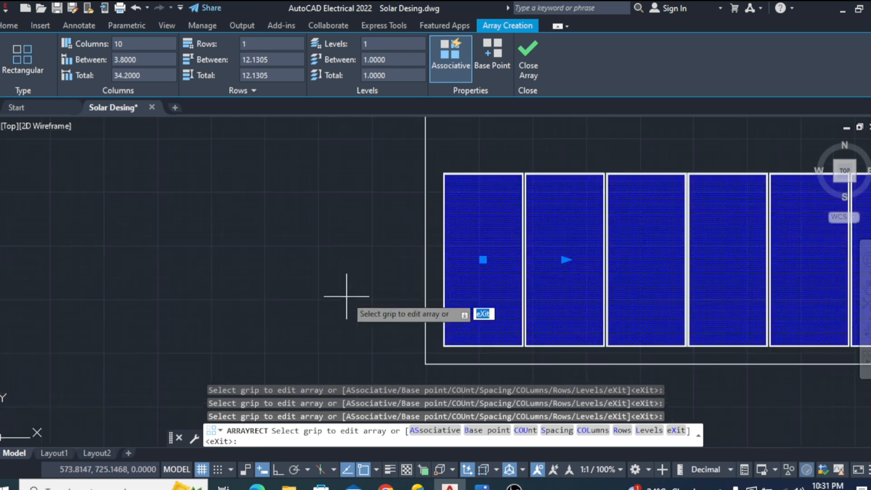
scroll(311, 292, "down", 4)
scroll(525, 306, "up", 3)
scroll(499, 284, "down", 3)
scroll(499, 284, "up", 2)
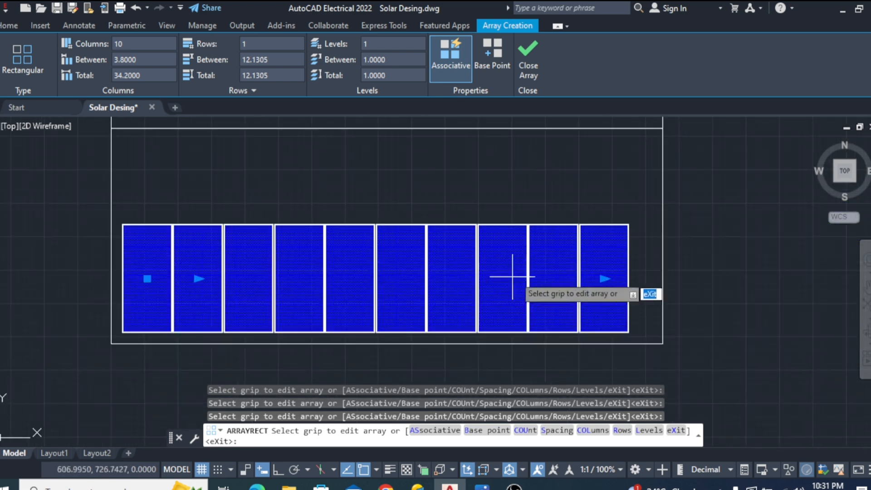
key("Escape")
- Move the ten-panel array about 0.66 units east from its lower-right corner to even out the roof's side margins
left_click(603, 220)
left_click(540, 268)
right_click(541, 268)
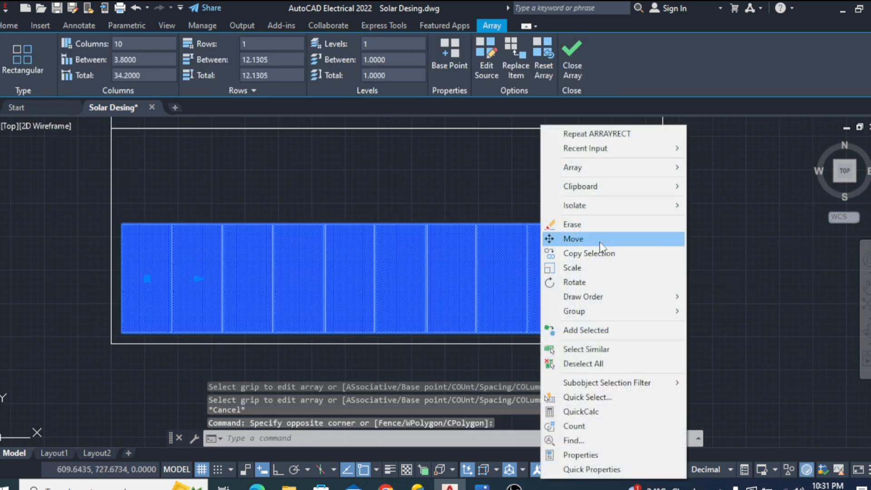
left_click(599, 242)
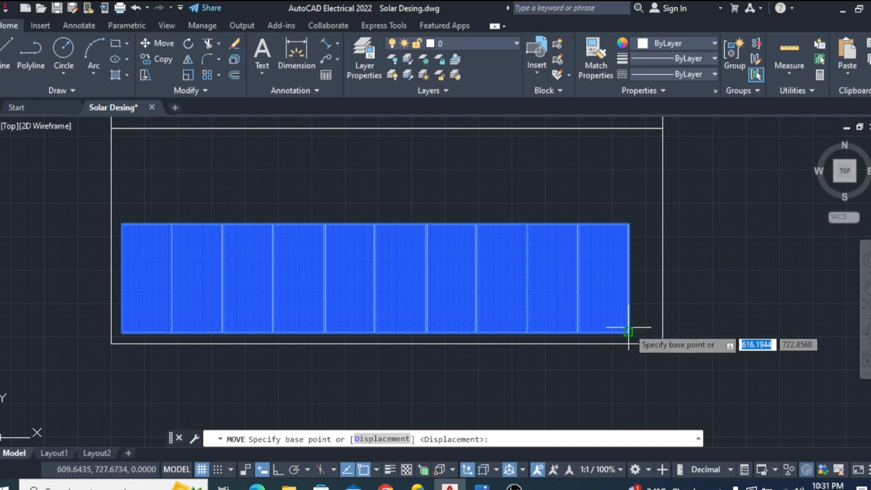
left_click(636, 324)
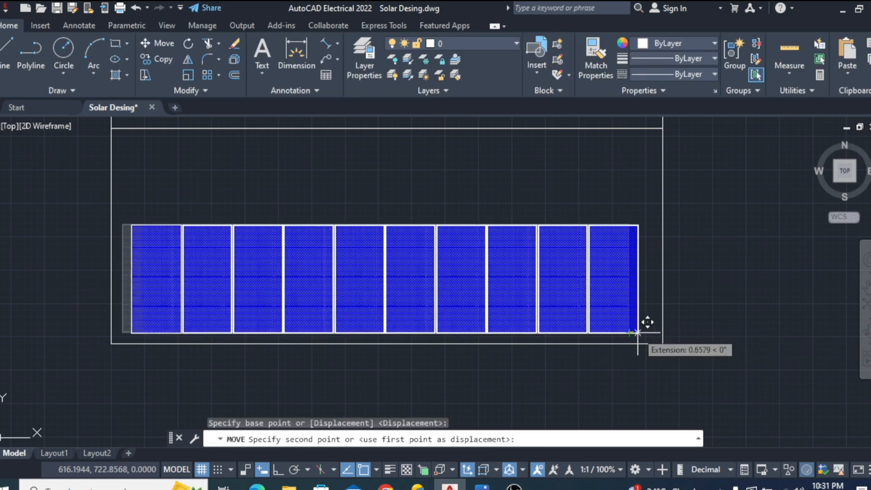
left_click(638, 332)
scroll(626, 313, "down", 3)
scroll(531, 292, "up", 4)
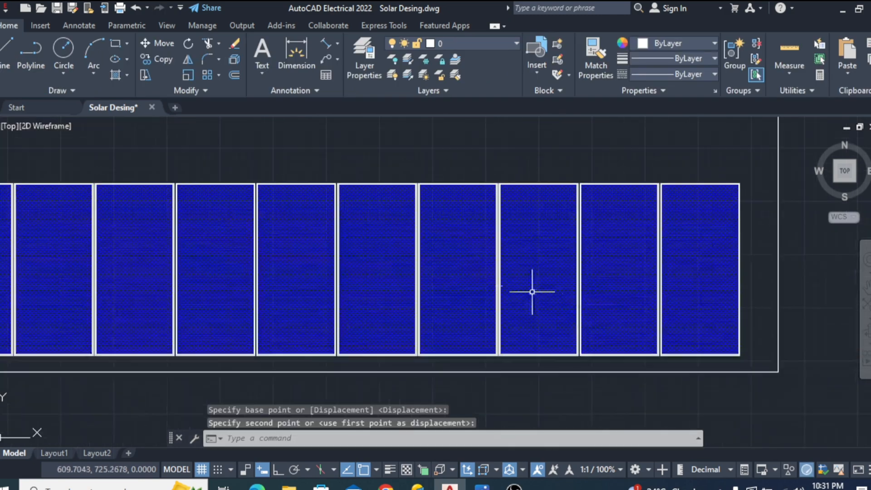
scroll(579, 286, "down", 3)
key("Escape")
scroll(404, 272, "down", 2)
scroll(335, 243, "up", 4)
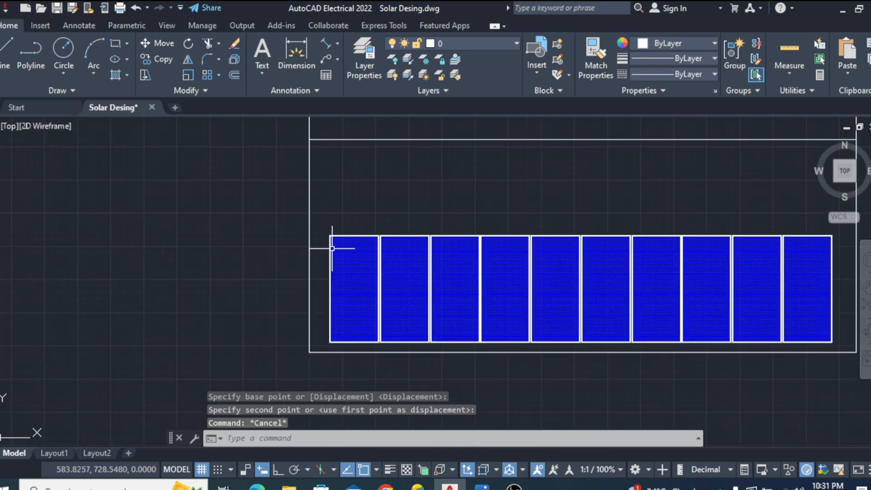
scroll(418, 249, "down", 8)
scroll(390, 263, "up", 5)
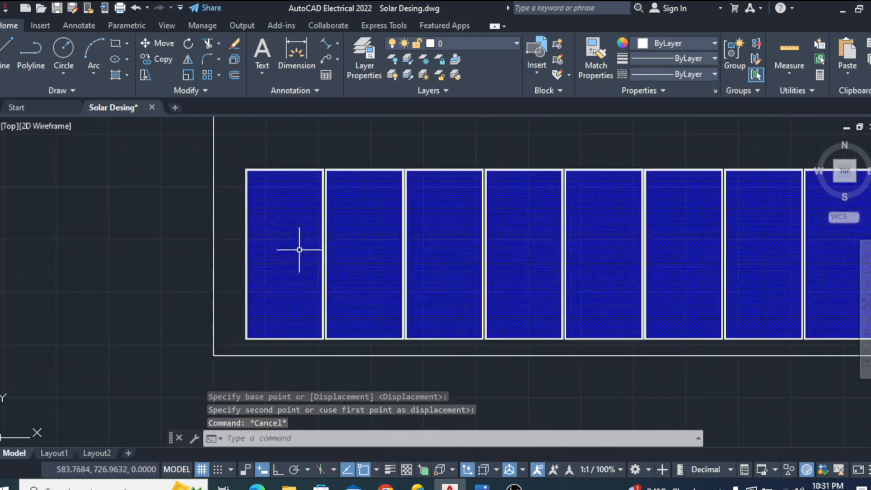
left_click(282, 252)
right_click(279, 256)
left_click(313, 254)
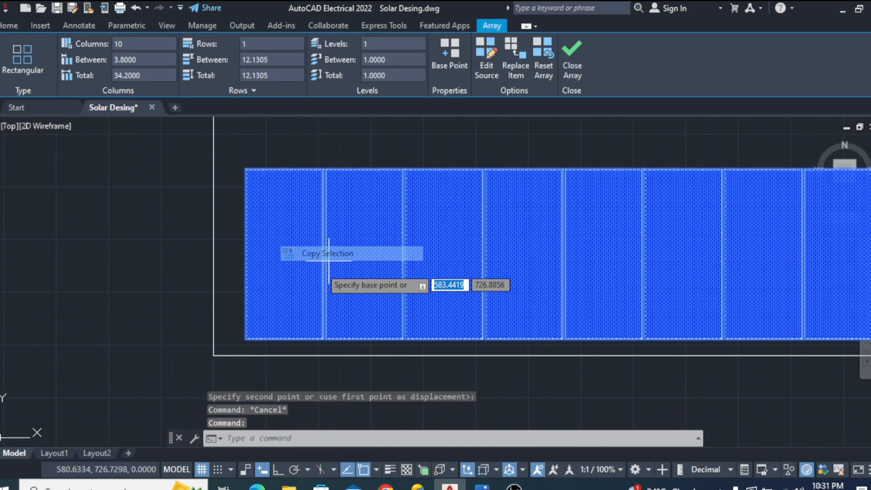
left_click(247, 338)
scroll(254, 332, "down", 6)
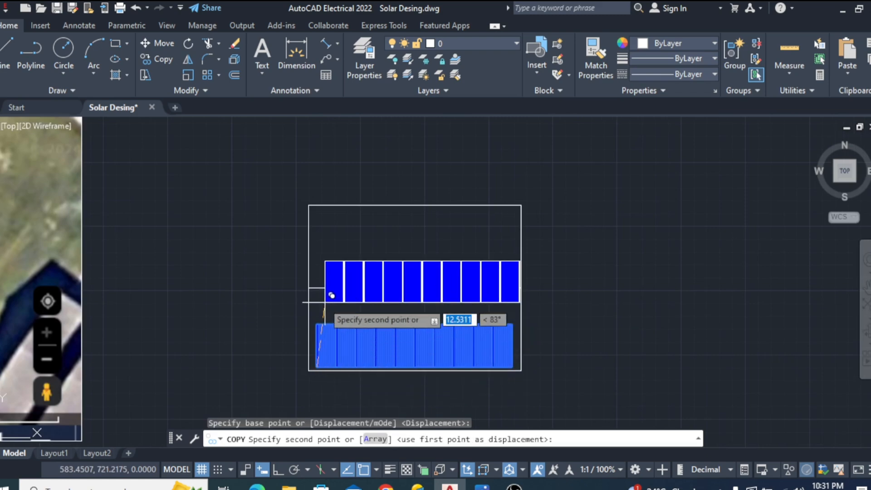
scroll(323, 317, "up", 6)
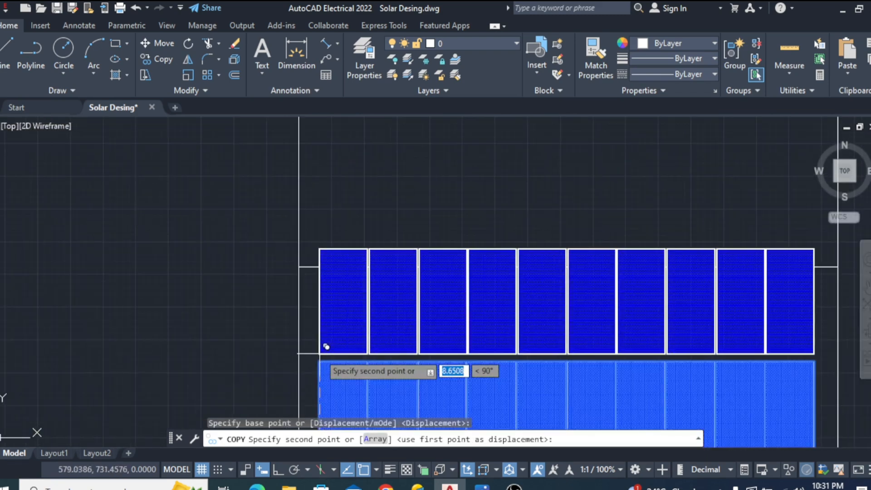
scroll(323, 350, "down", 4)
key("Escape")
scroll(376, 272, "down", 4)
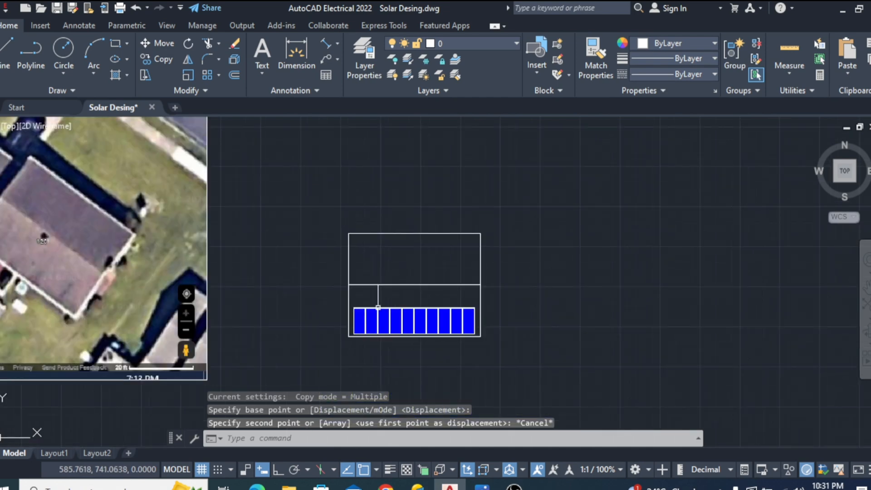
- Copy the ten-panel array to the clipboard and paste the copy in the empty space east of the roof
scroll(365, 321, "up", 6)
left_click(338, 322)
scroll(337, 322, "down", 5)
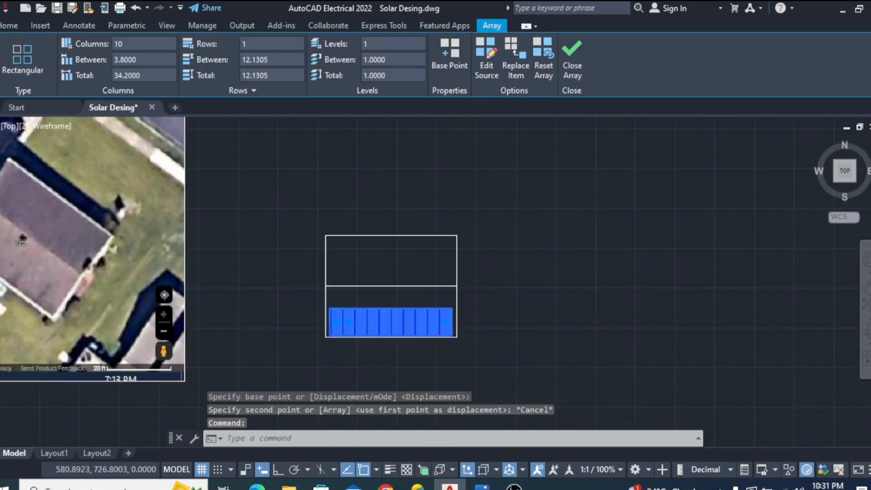
mouse_move(337, 323)
scroll(337, 323, "up", 4)
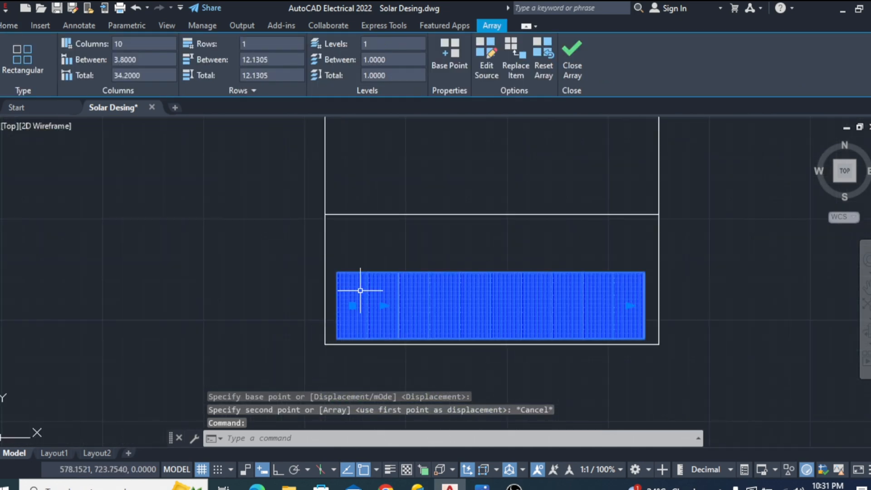
key("ctrl+c")
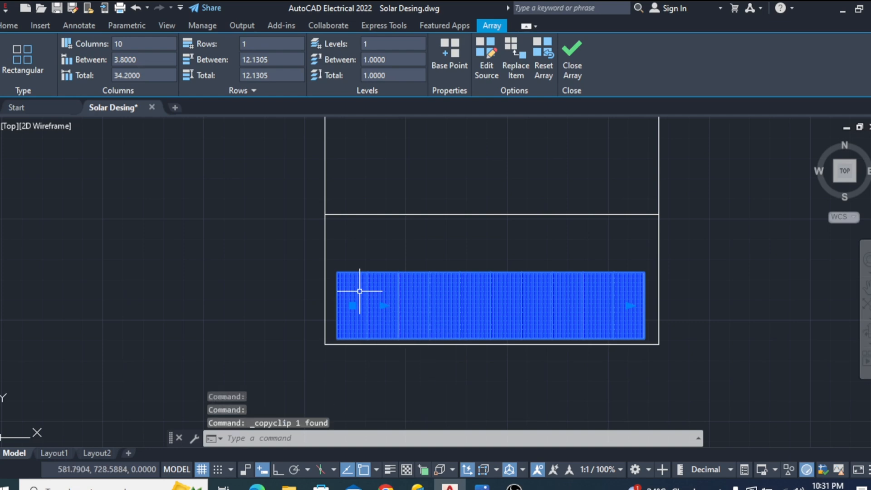
key("Escape")
left_click(356, 312)
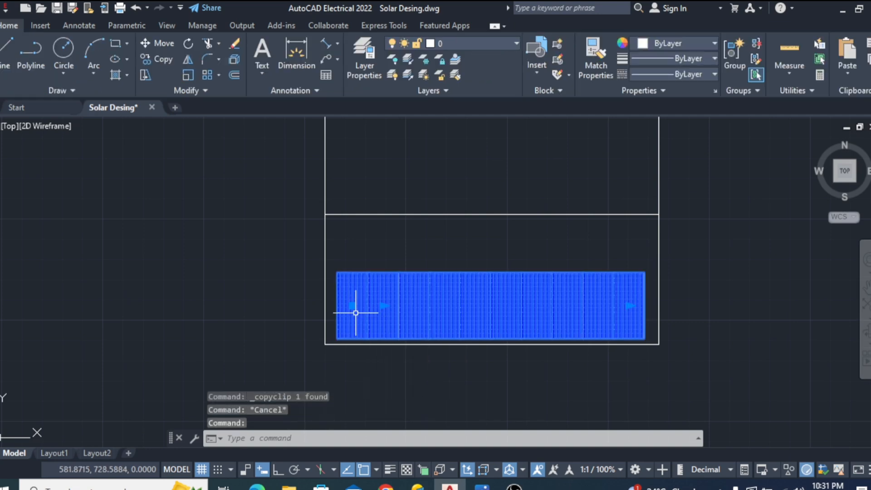
scroll(386, 313, "down", 3)
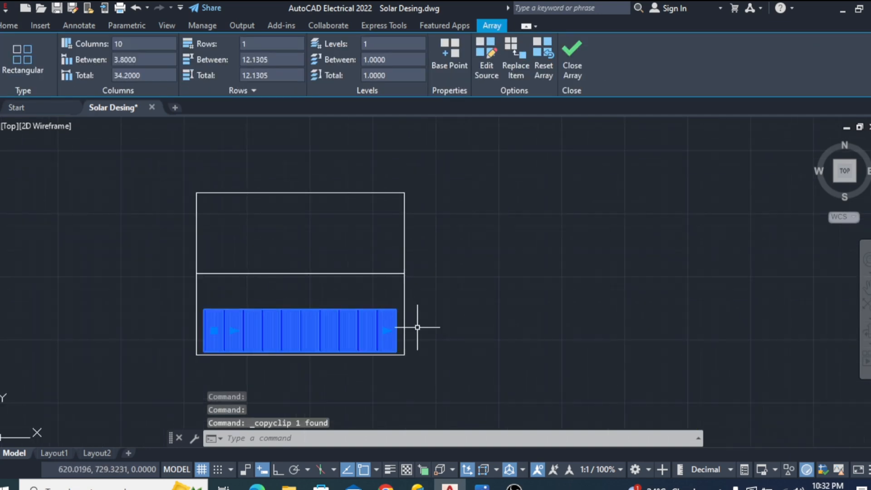
key("ctrl+v")
scroll(422, 328, "up", 2)
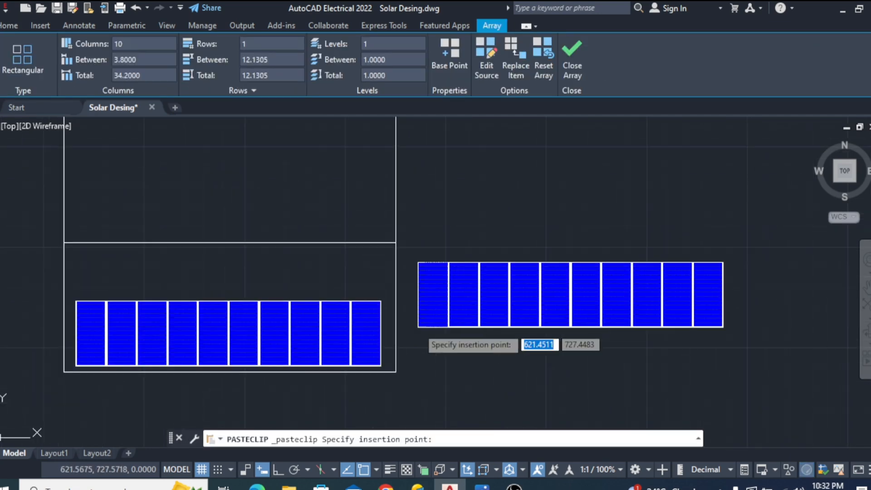
left_click(444, 313)
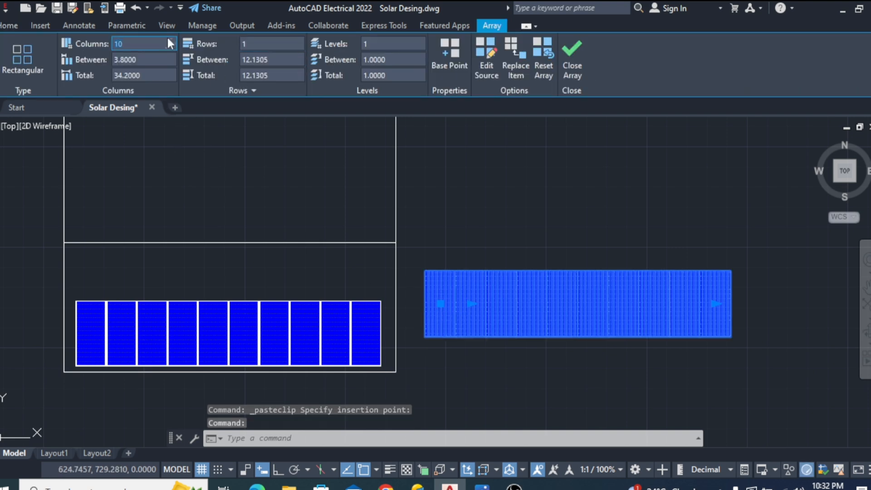
- Reduce the pasted array to a single panel by setting its column count to 1, and deselect it
key("BackSpace")
type("1")
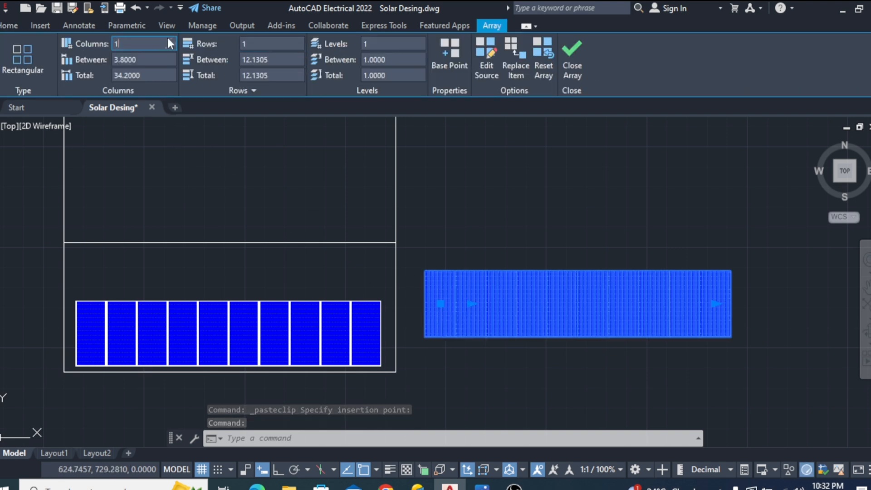
key("Return")
scroll(368, 279, "up", 4)
scroll(569, 214, "down", 2)
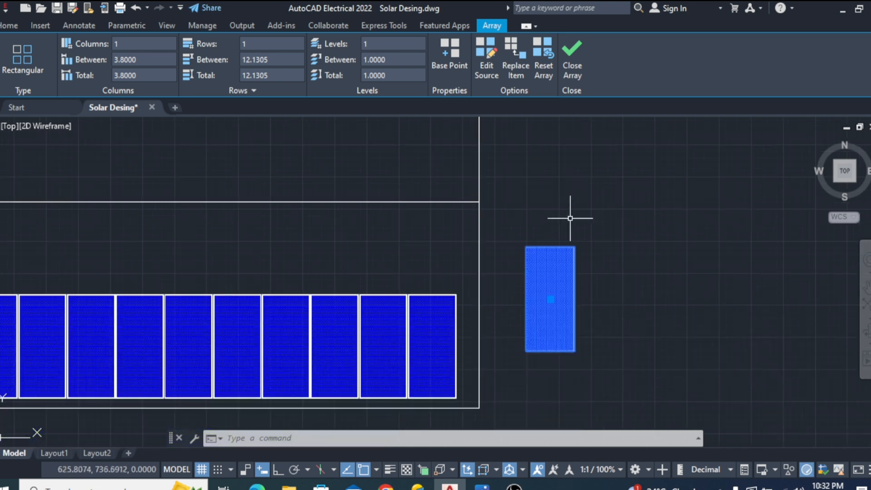
key("Escape")
- Rotate the single panel 270° about its upper-right corner with Ortho on, so that it lies horizontally
left_click(602, 229)
left_click(517, 362)
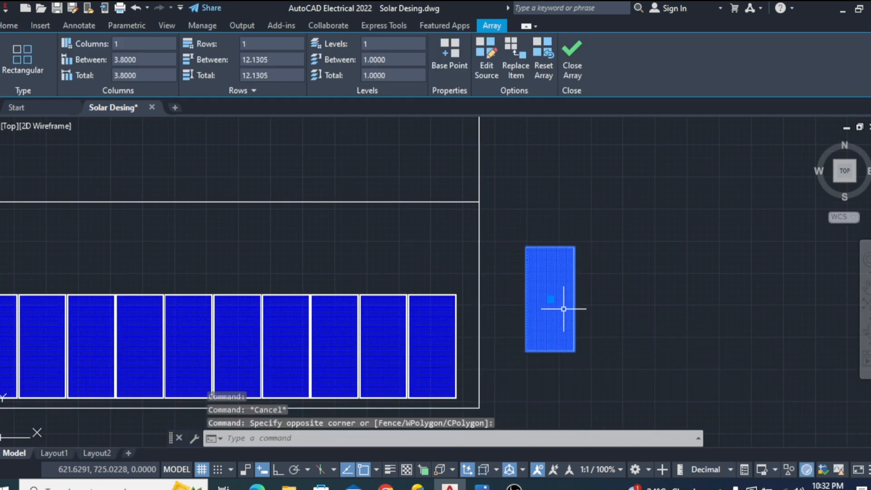
right_click(564, 307)
left_click(599, 283)
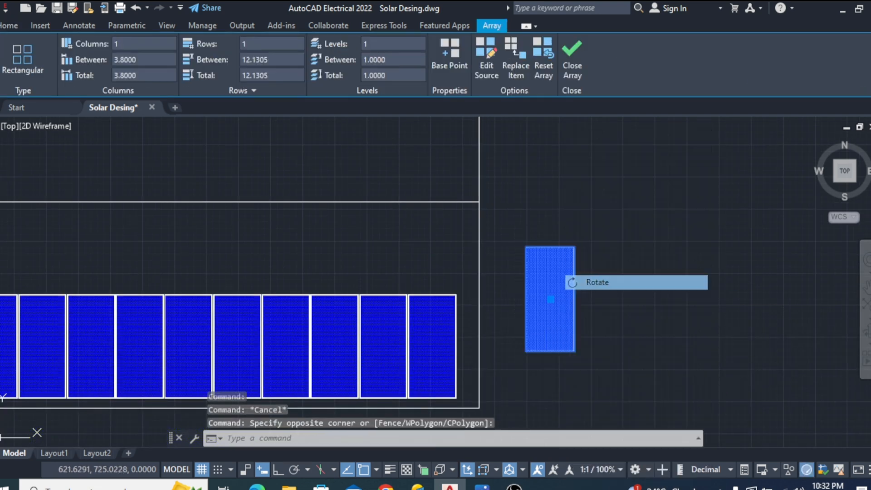
left_click(573, 248)
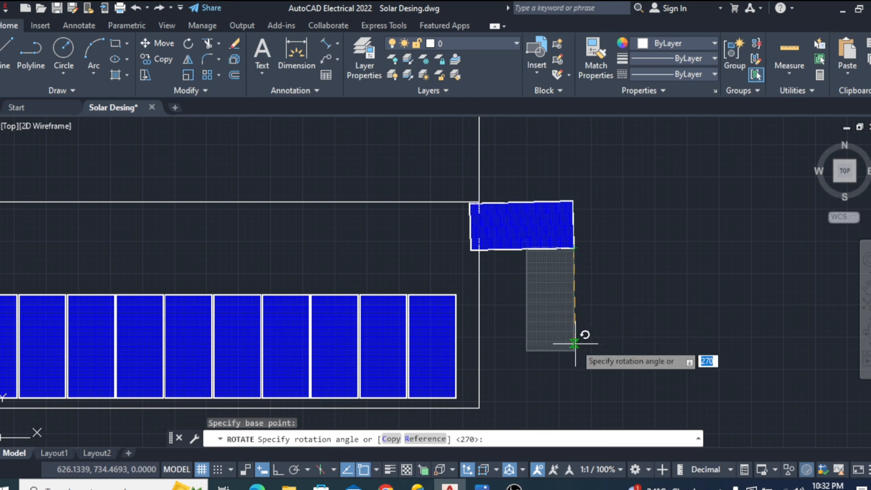
left_click(284, 472)
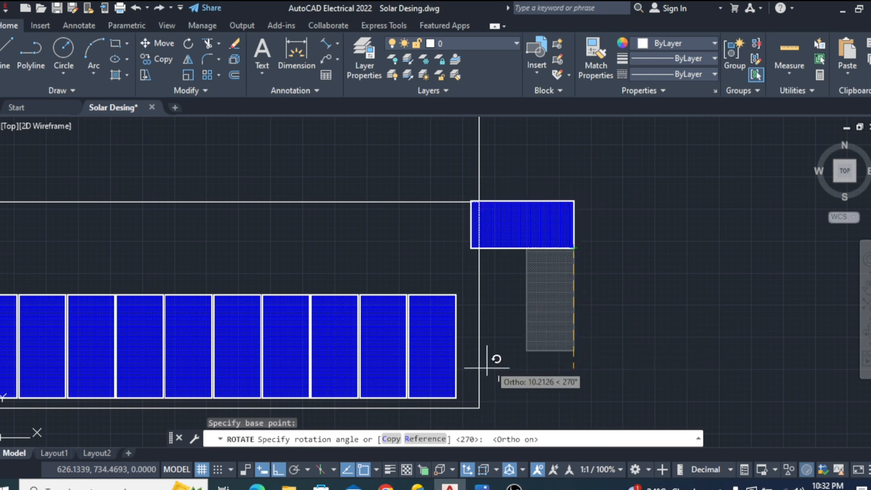
left_click(580, 338)
scroll(580, 338, "down", 2)
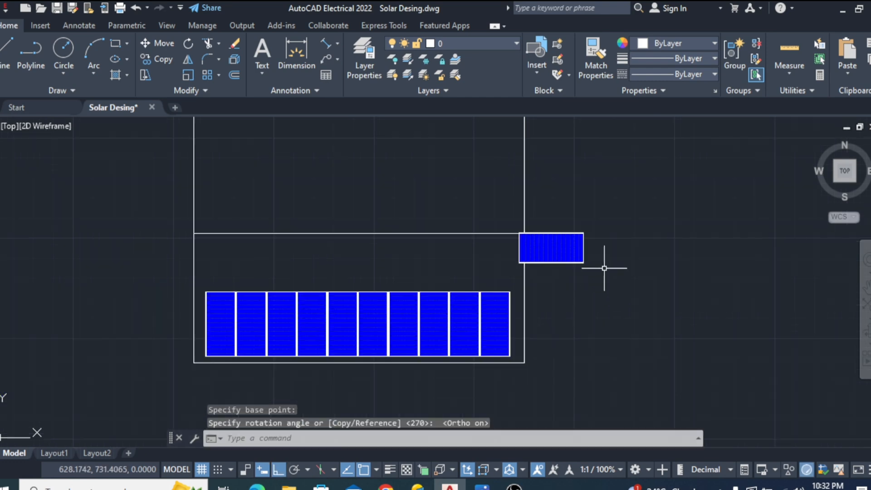
- Move the horizontal panel, with Ortho off, to just below the ridge line, aligned with the west end of the ten-panel row
left_click(607, 211)
left_click(575, 262)
right_click(589, 256)
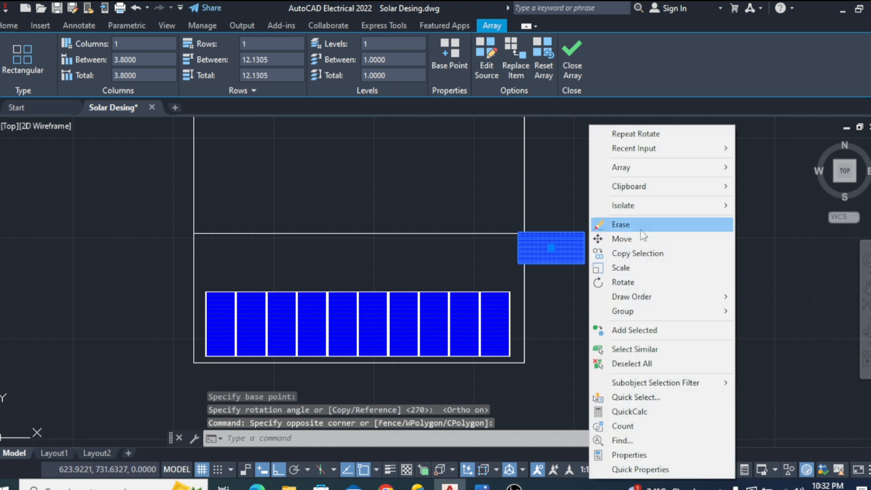
left_click(637, 239)
left_click(584, 263)
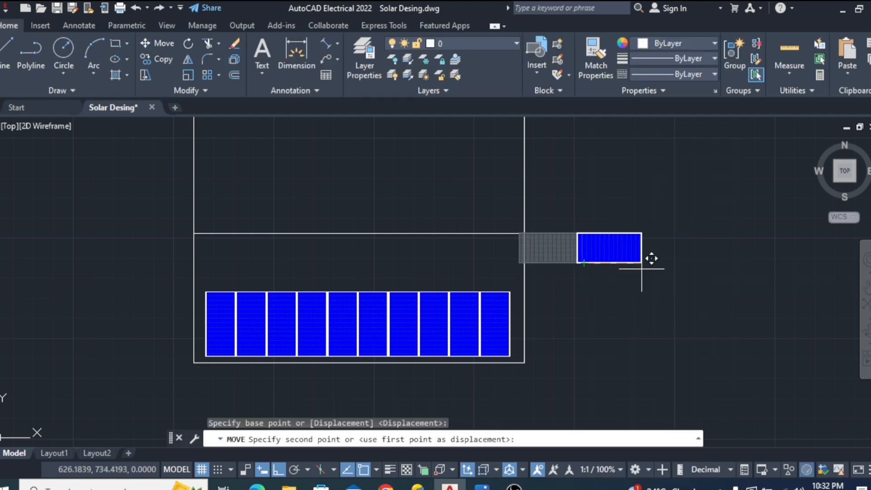
scroll(657, 272, "down", 2)
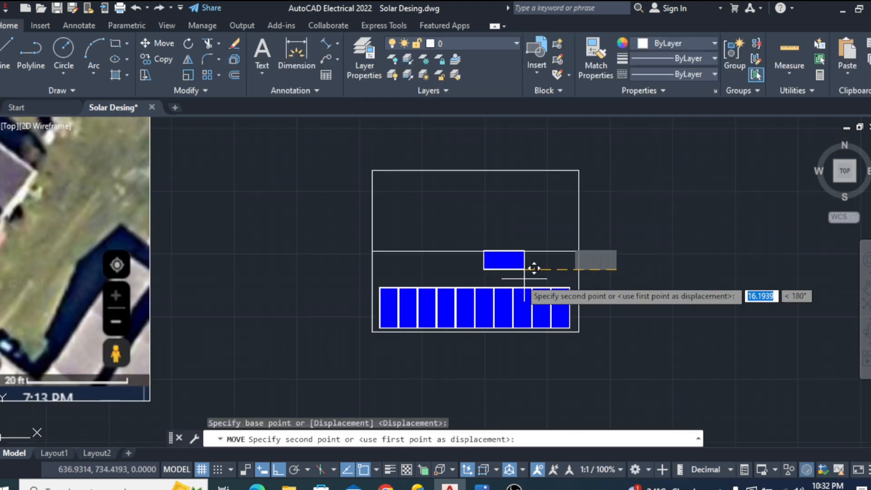
left_click(279, 470)
scroll(403, 263, "up", 5)
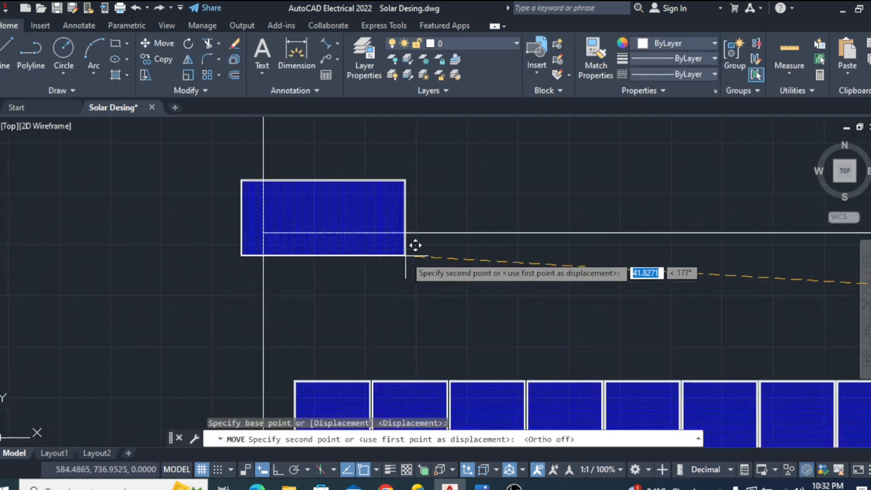
left_click(468, 338)
scroll(502, 292, "down", 3)
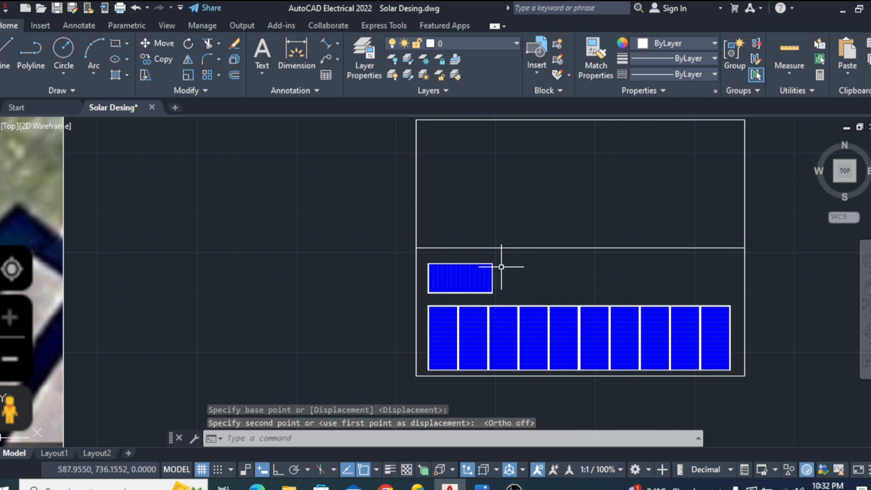
- Set the horizontal panel's array to 6 rows with a row spacing of 8.10 and check the gaps between panels
left_click(499, 265)
left_click(456, 283)
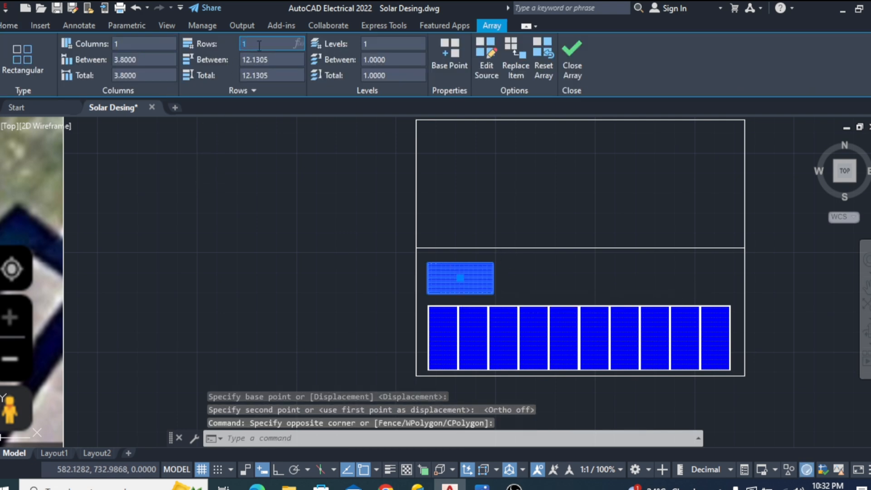
key("BackSpace")
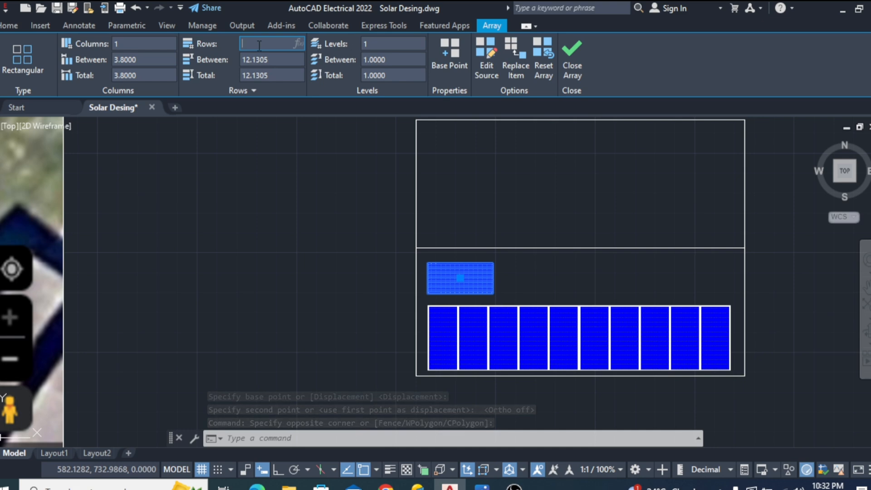
type("6")
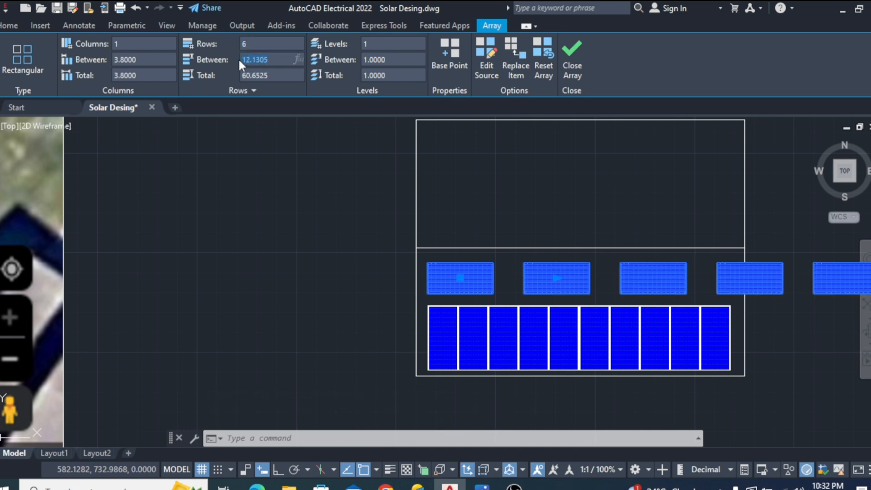
key("BackSpace")
key("Return")
scroll(684, 338, "up", 6)
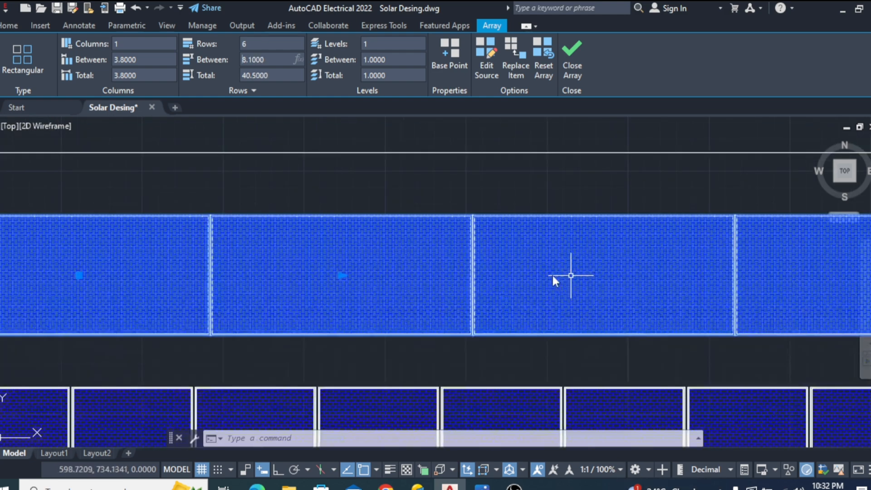
scroll(483, 273, "down", 4)
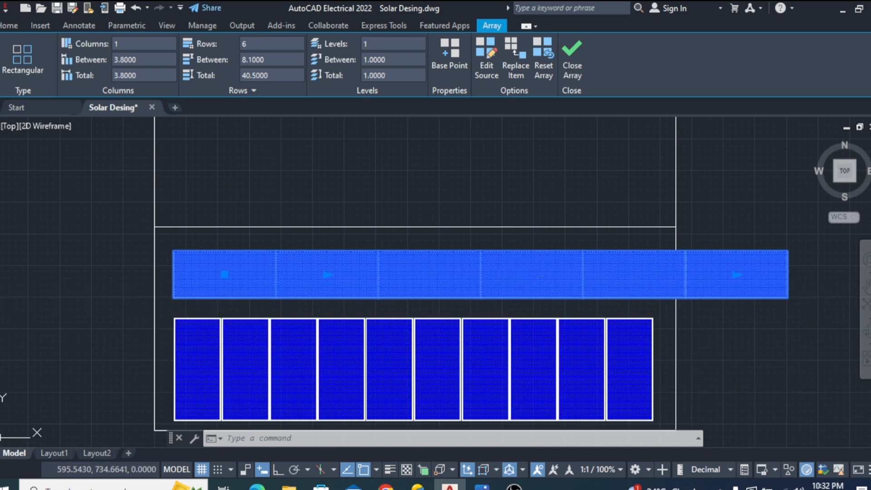
key("Escape")
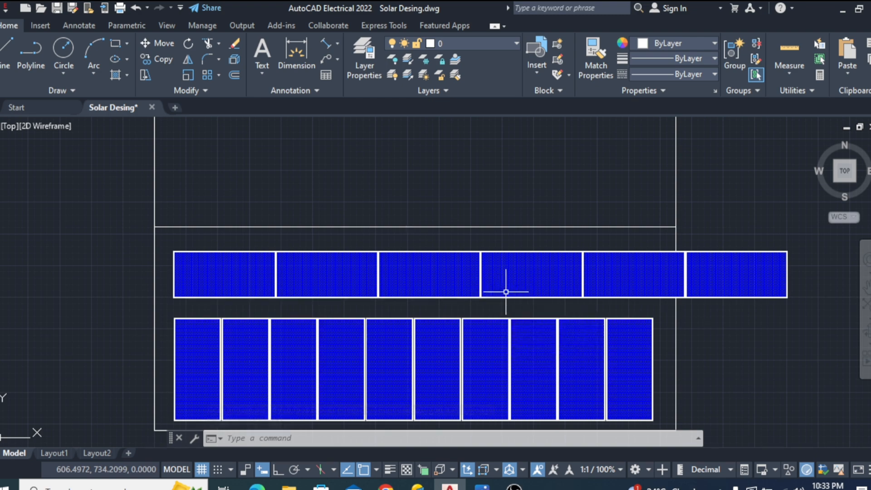
- Check the horizontal array's fit against the roof's east edge and reduce its row count to 4
scroll(505, 292, "down", 2)
scroll(539, 297, "up", 4)
scroll(540, 292, "down", 4)
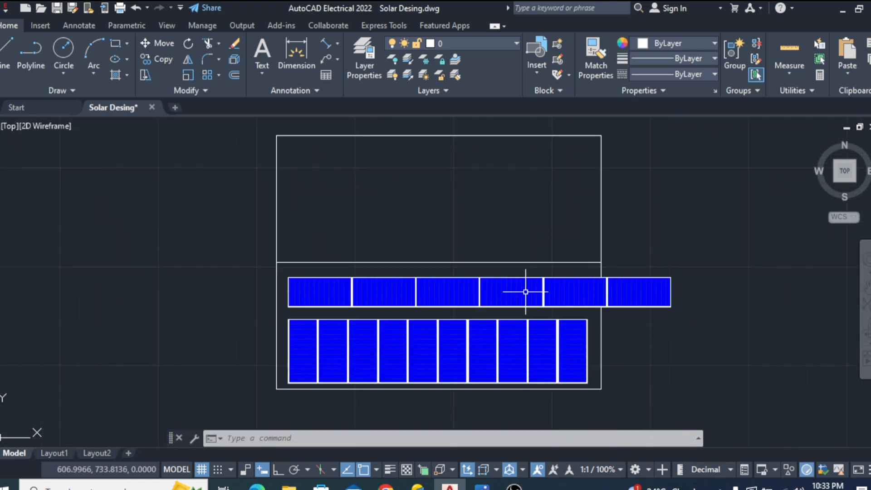
scroll(526, 291, "up", 2)
left_click(267, 291)
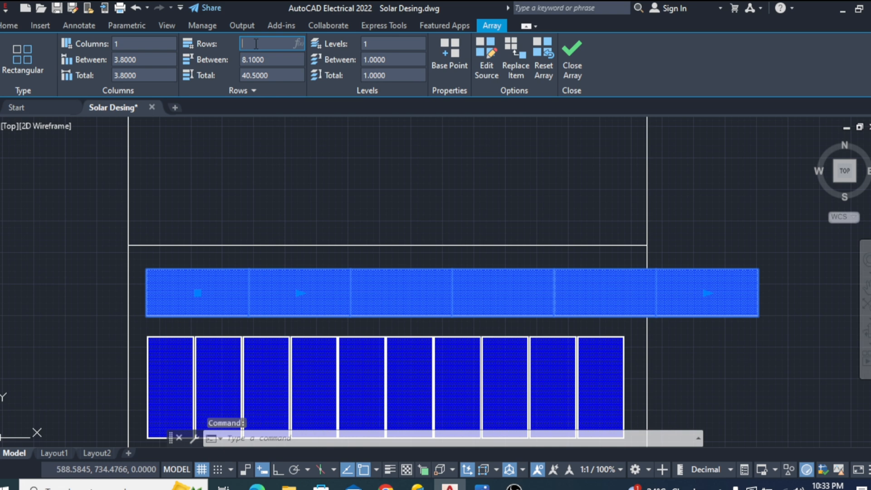
key("Return")
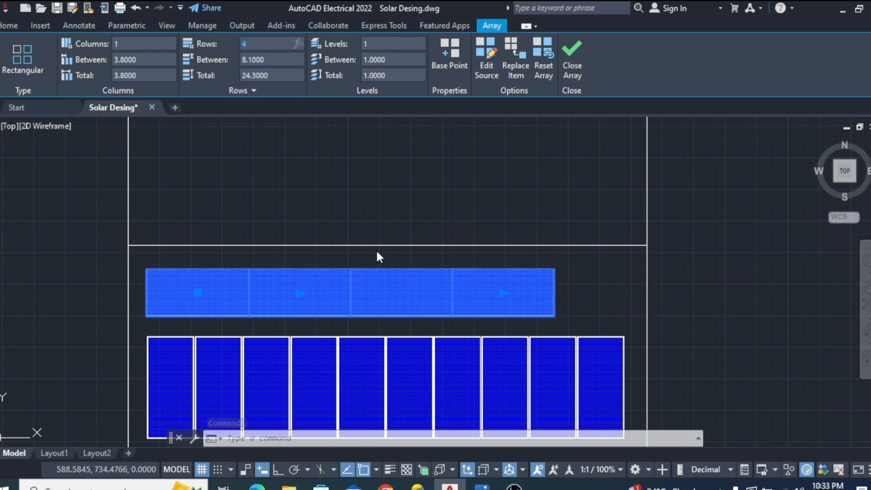
key("Escape")
key("Escape")
- Move the four-panel horizontal array east from its lower-right corner to centre it above the ten-panel row
left_click(414, 297)
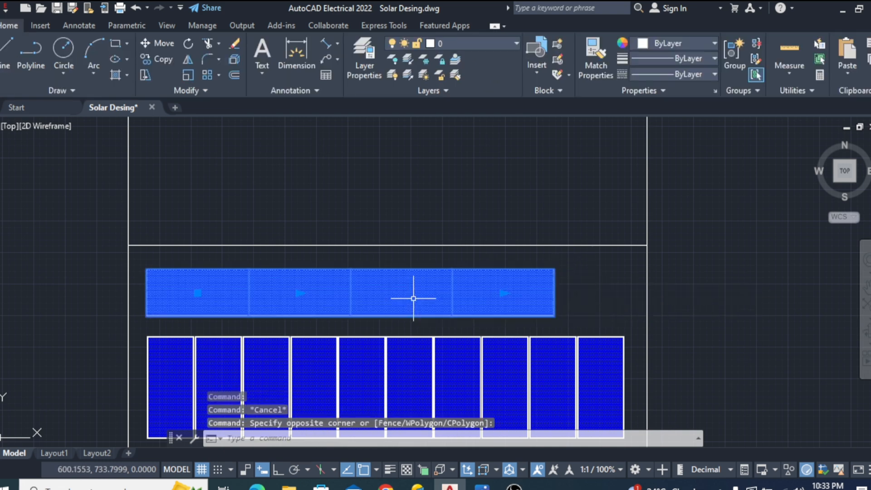
right_click(416, 298)
left_click(489, 239)
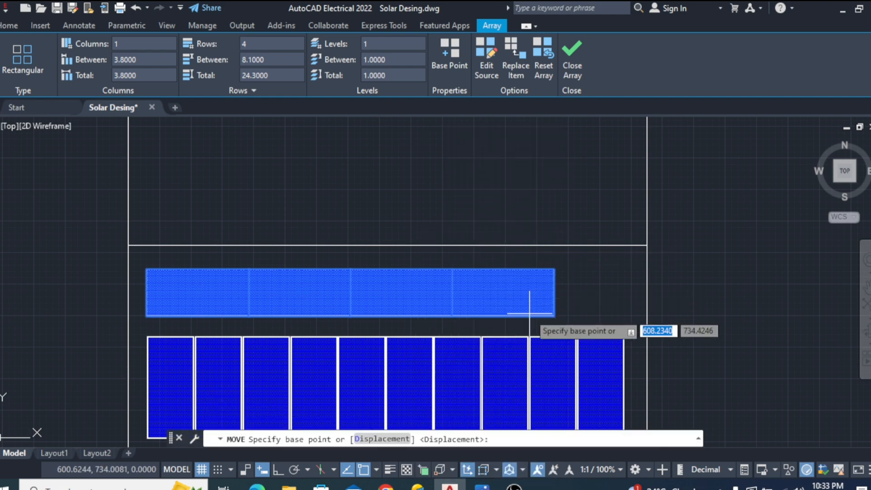
left_click(556, 314)
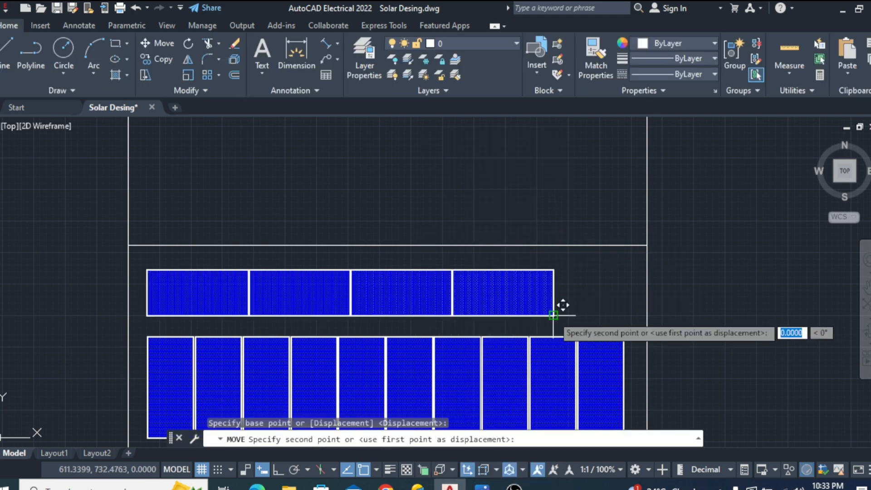
left_click(598, 306)
scroll(610, 279, "down", 2)
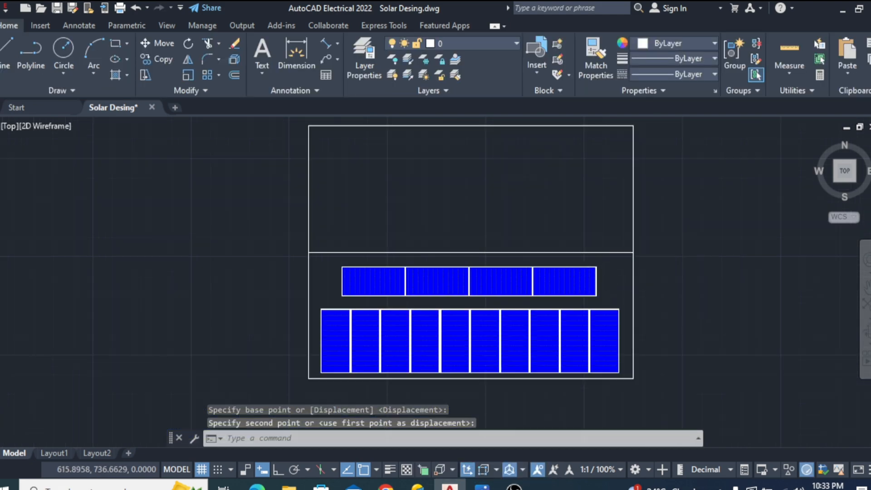
scroll(613, 273, "up", 4)
scroll(618, 263, "down", 4)
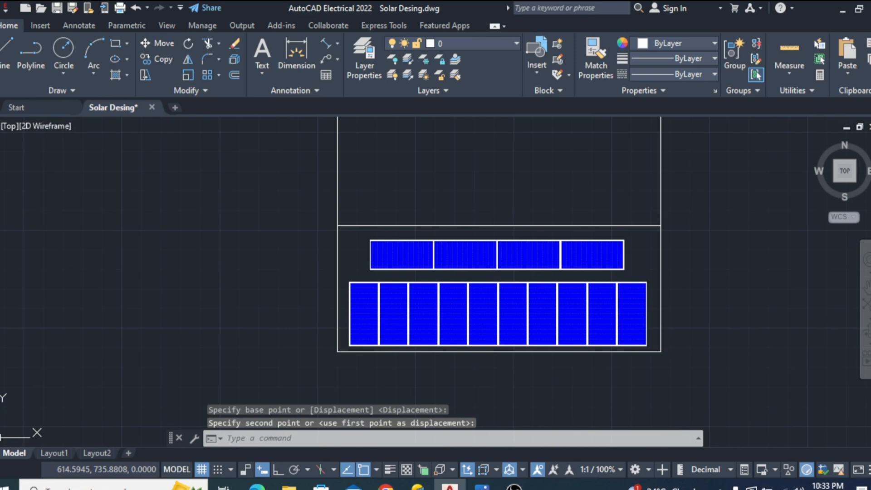
- Copy the ten-panel row straight up from its lower-left corner, with Ortho on, to just inside the roof's north edge
left_click(356, 312)
right_click(358, 312)
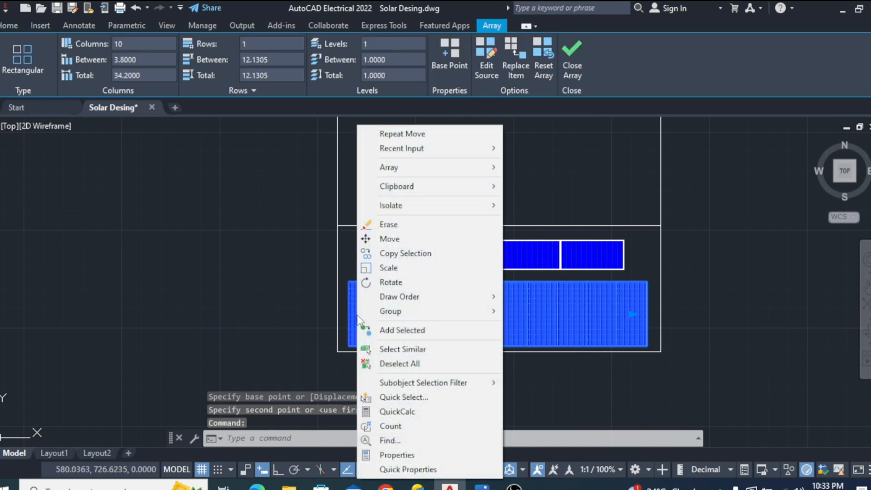
left_click(394, 253)
left_click(349, 345)
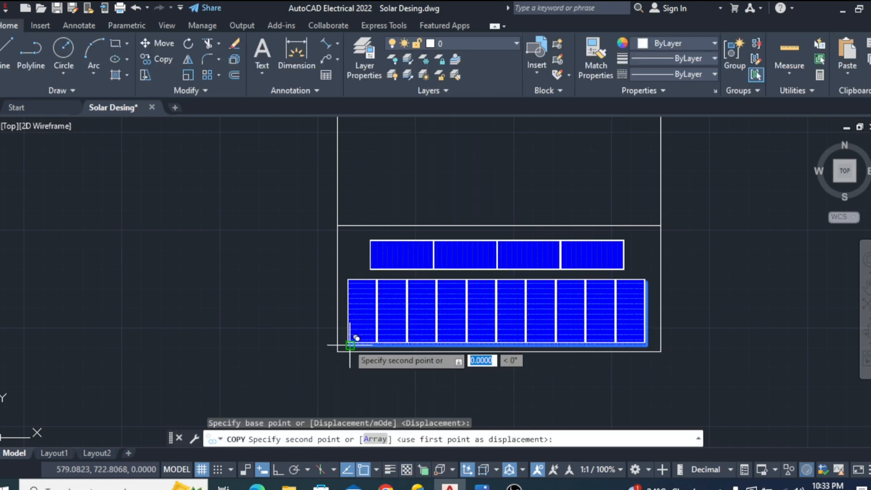
scroll(374, 293, "down", 5)
scroll(367, 262, "up", 7)
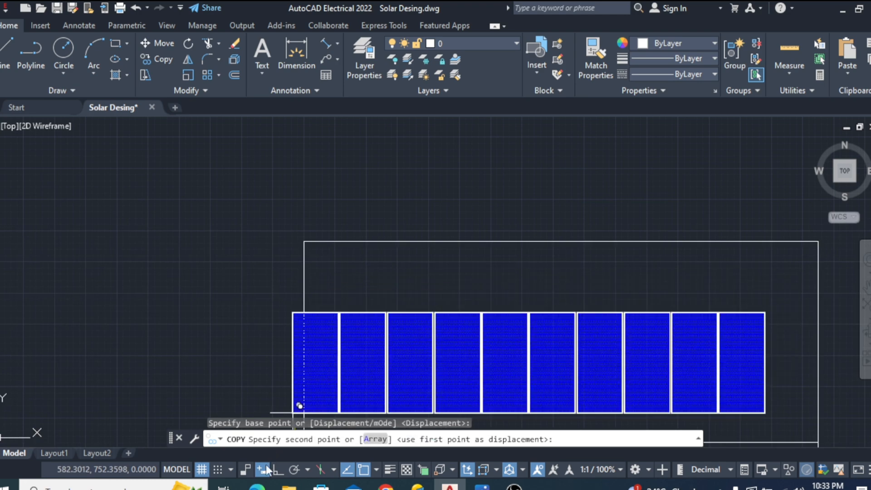
left_click(278, 470)
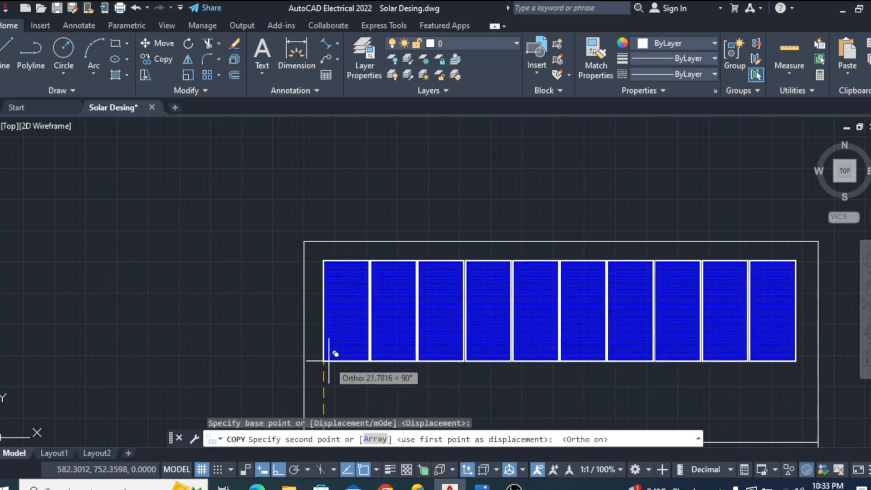
left_click(332, 361)
scroll(331, 361, "down", 4)
key("Escape")
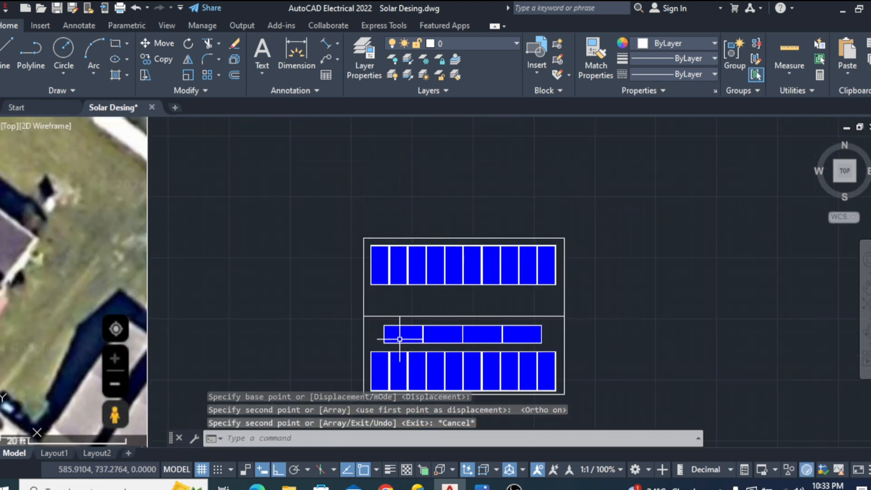
- Copy the four-panel horizontal row straight up from its lower-left corner to just above the ridge line
left_click(400, 339)
right_click(399, 338)
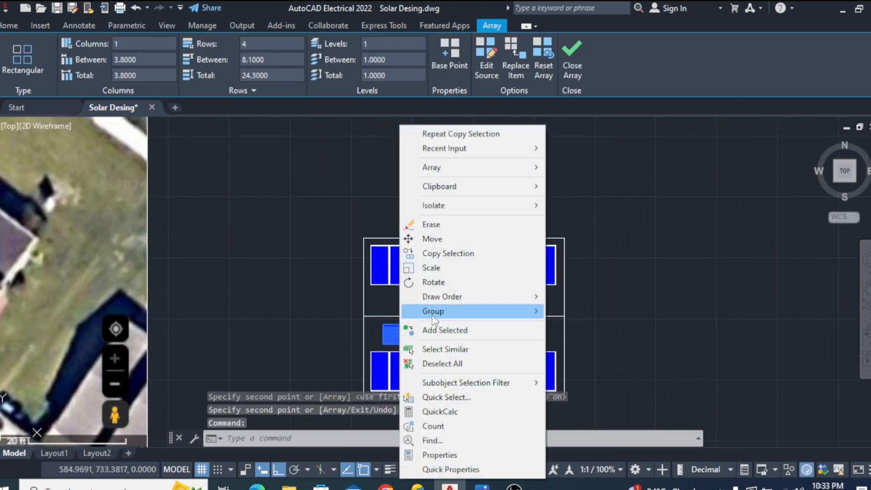
left_click(436, 256)
left_click(384, 345)
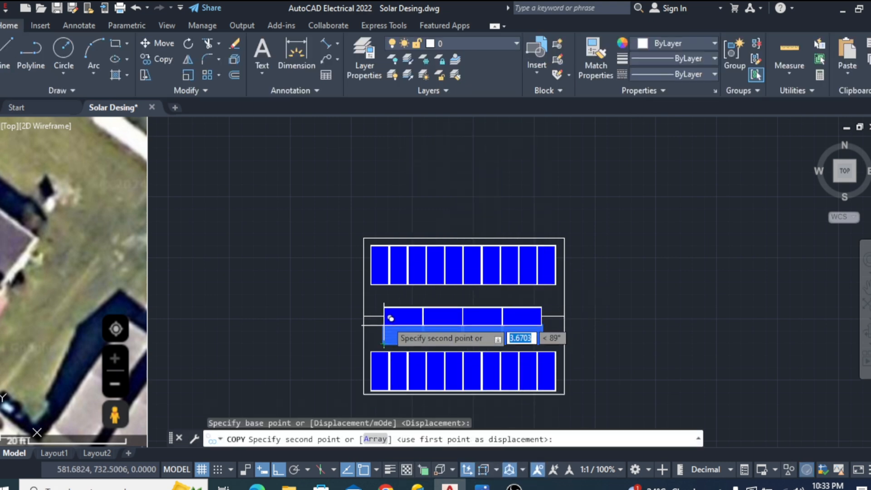
scroll(390, 318, "up", 5)
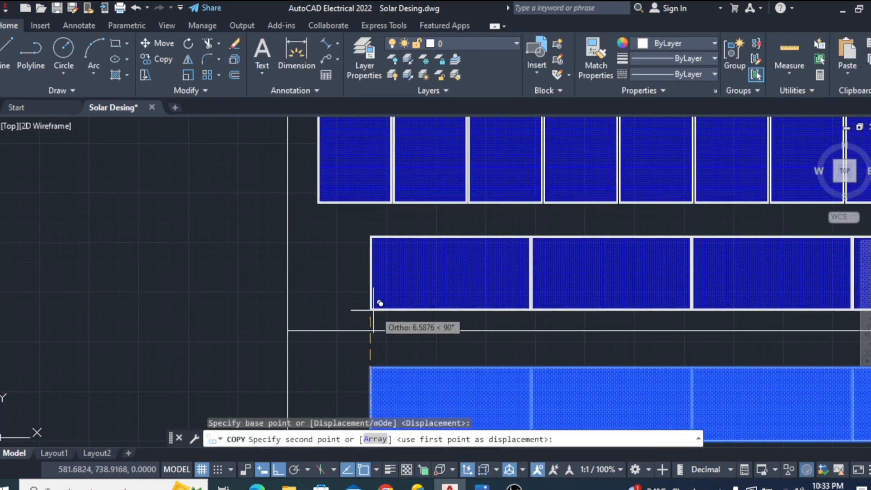
left_click(374, 303)
scroll(354, 272, "down", 5)
key("Escape")
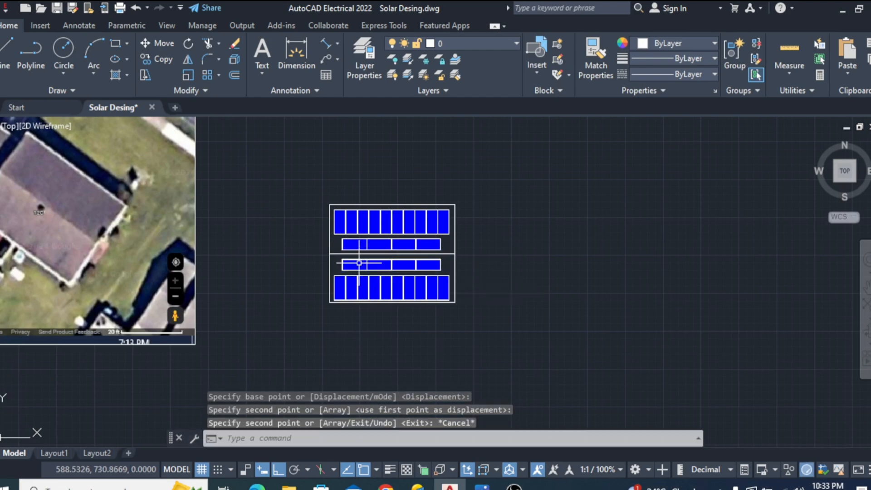
- Examine the panel layout on both roof sides and compare it with the house roof in the satellite image
scroll(373, 241, "up", 5)
scroll(288, 239, "down", 3)
scroll(441, 252, "down", 2)
scroll(442, 252, "down", 2)
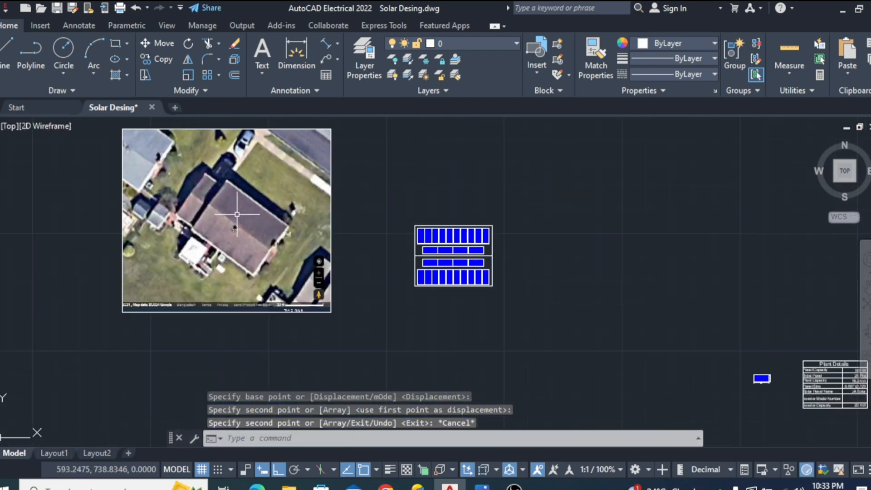
scroll(279, 257, "up", 5)
scroll(199, 241, "down", 5)
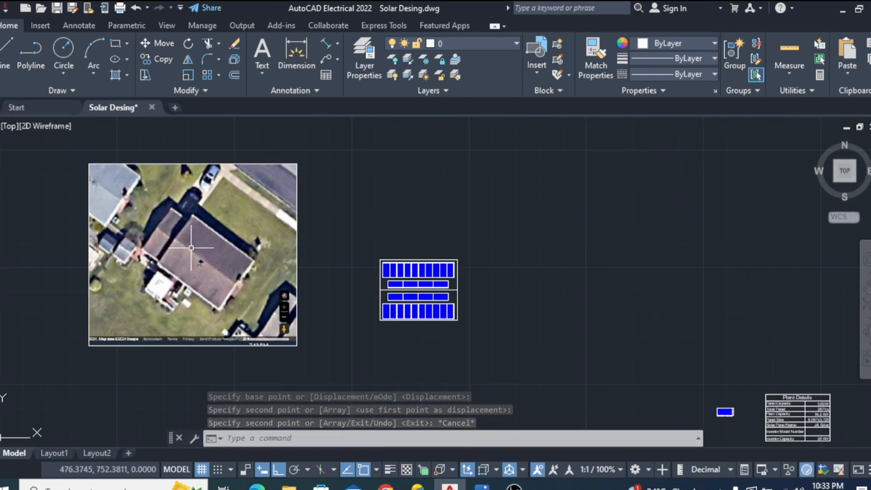
scroll(191, 250, "up", 4)
scroll(230, 236, "down", 3)
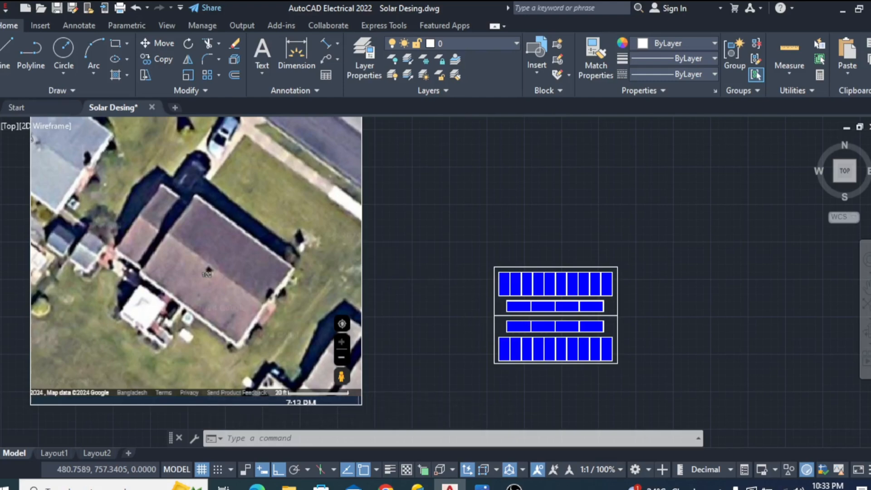
scroll(350, 297, "down", 3)
scroll(349, 297, "up", 3)
scroll(444, 302, "up", 4)
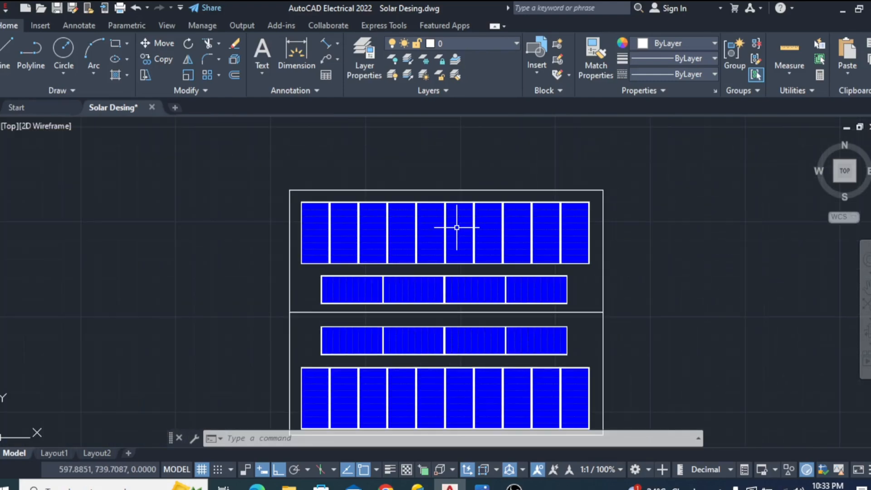
scroll(463, 228, "down", 4)
scroll(465, 231, "up", 2)
scroll(391, 243, "up", 2)
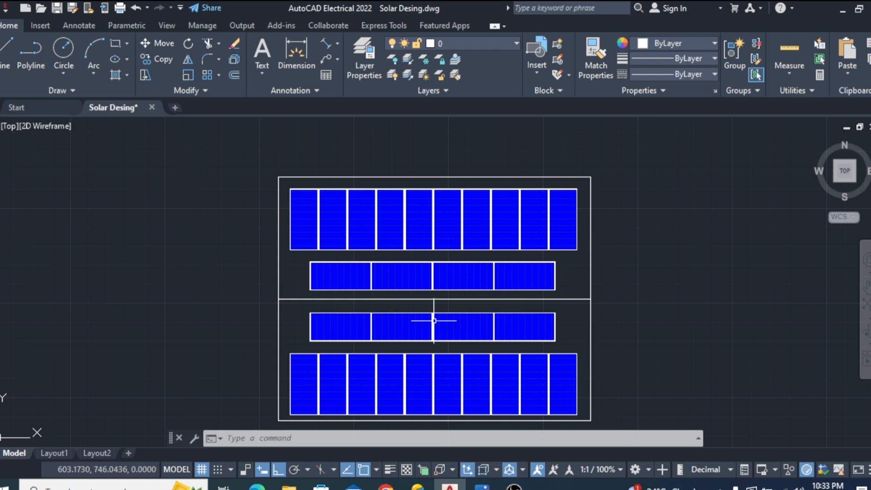
scroll(458, 323, "down", 2)
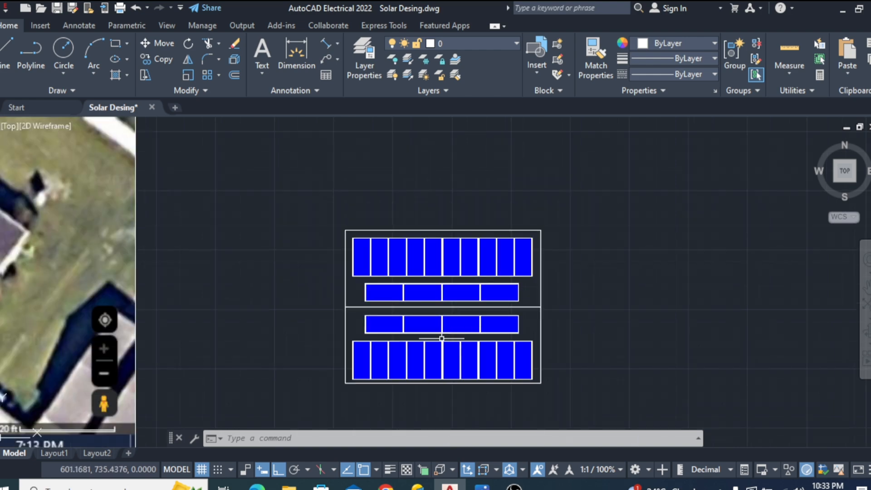
scroll(442, 338, "up", 1)
scroll(556, 293, "down", 2)
scroll(499, 268, "down", 1)
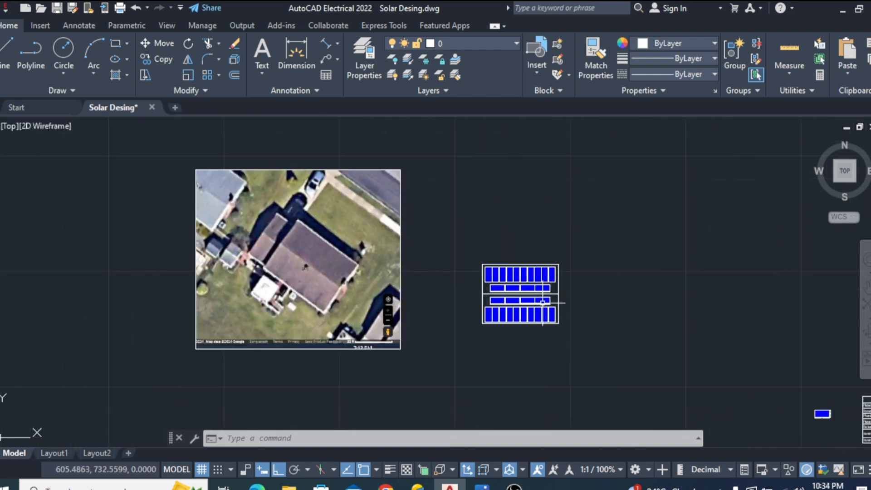
scroll(525, 288, "up", 4)
scroll(564, 263, "down", 3)
scroll(522, 289, "up", 4)
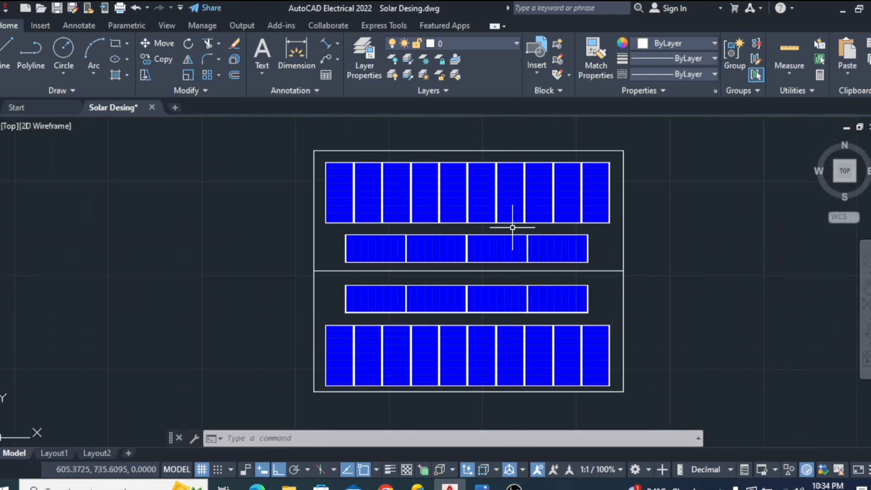
scroll(608, 370, "down", 4)
scroll(310, 319, "up", 3)
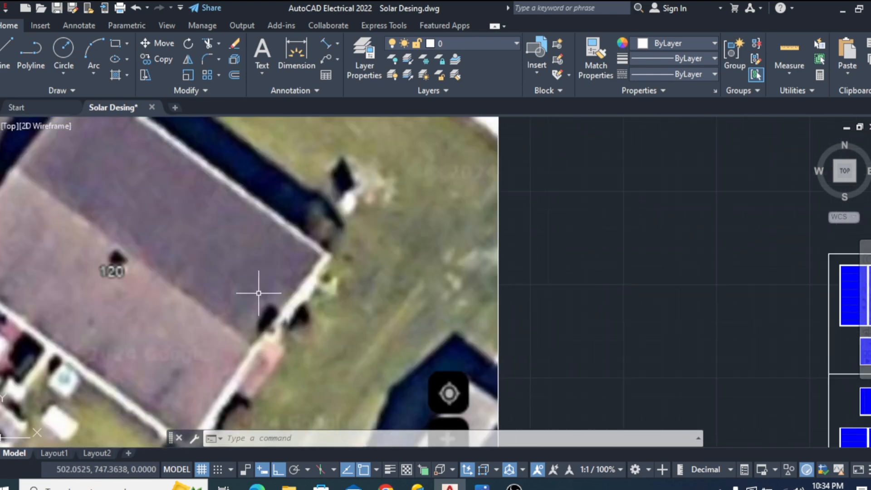
scroll(195, 288, "down", 3)
scroll(171, 282, "up", 3)
scroll(151, 279, "down", 2)
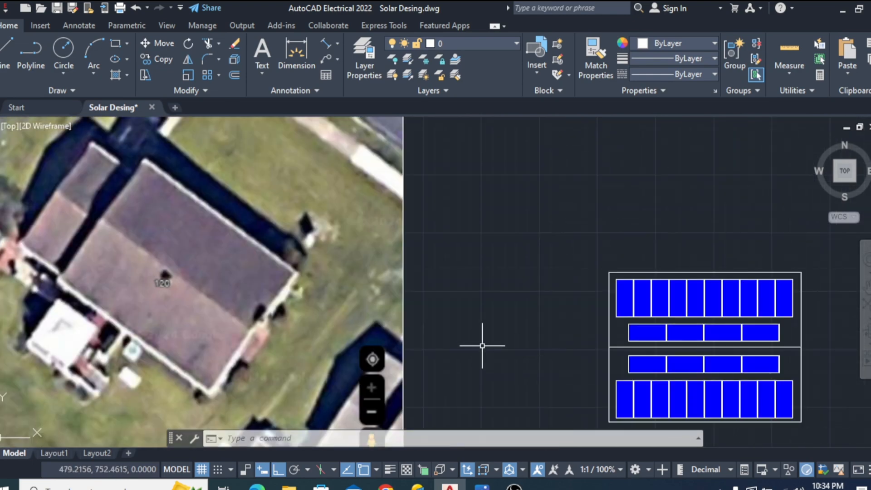
scroll(474, 331, "down", 3)
scroll(453, 309, "up", 3)
scroll(436, 283, "down", 2)
scroll(415, 257, "up", 4)
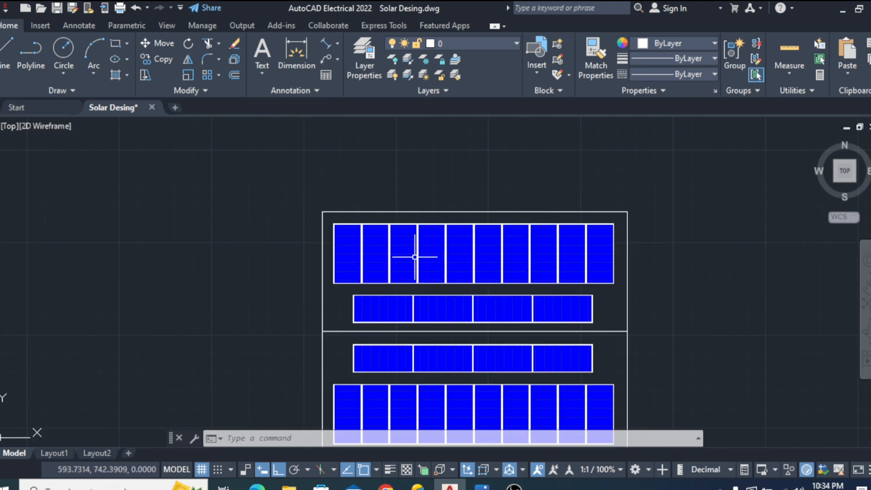
scroll(415, 257, "down", 5)
scroll(497, 219, "up", 4)
scroll(512, 230, "down", 2)
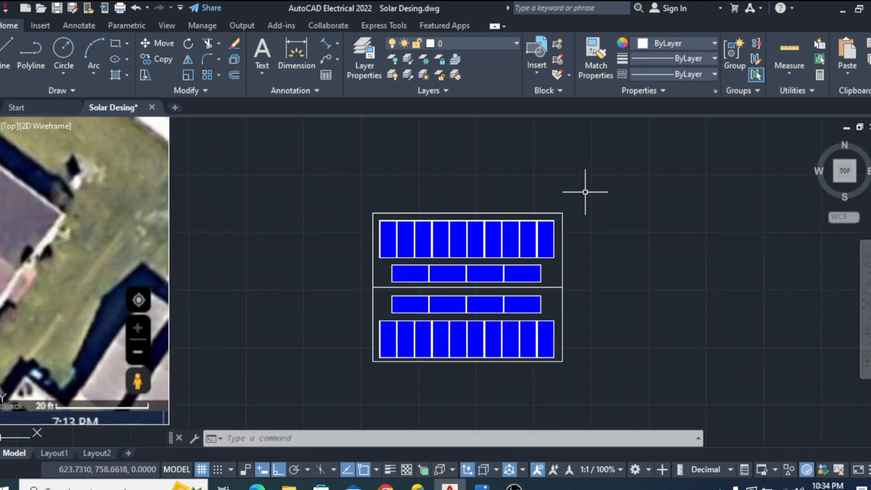
- Group the roof outline, ridge line and all four panel arrays into one object
left_click(600, 185)
left_click(337, 375)
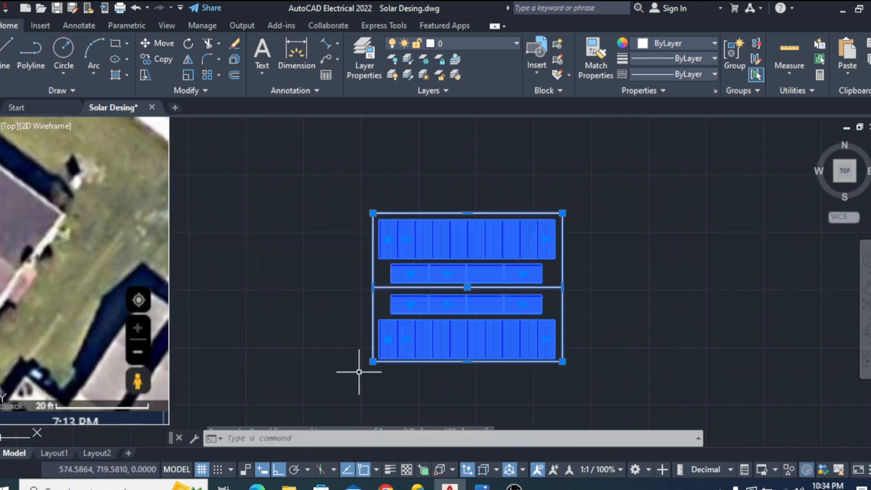
right_click(441, 328)
mouse_move(545, 182)
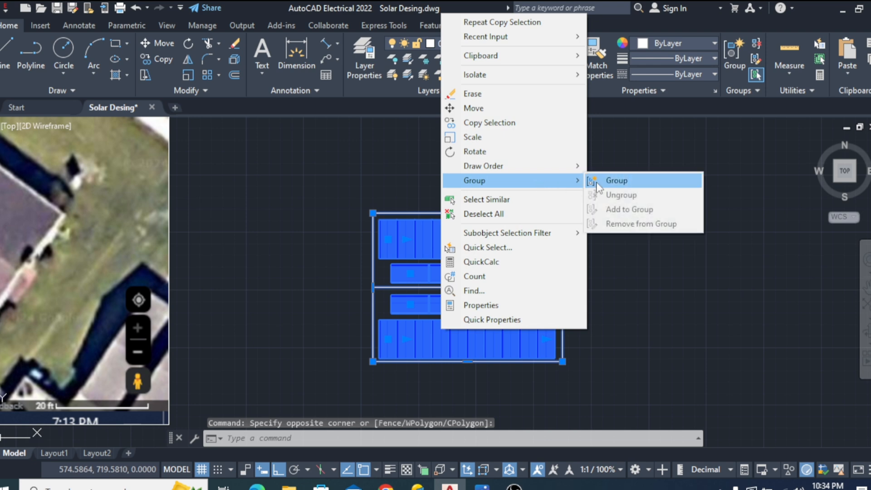
left_click(598, 186)
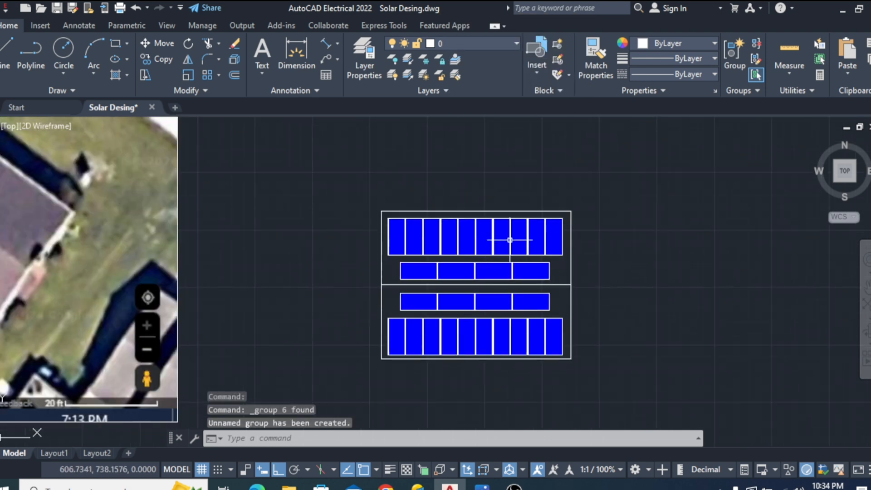
- Rotate the roof group clockwise about its upper-right corner, with Ortho off and polar tracking on, to match the house's orientation in the satellite image
left_click(510, 240)
right_click(510, 241)
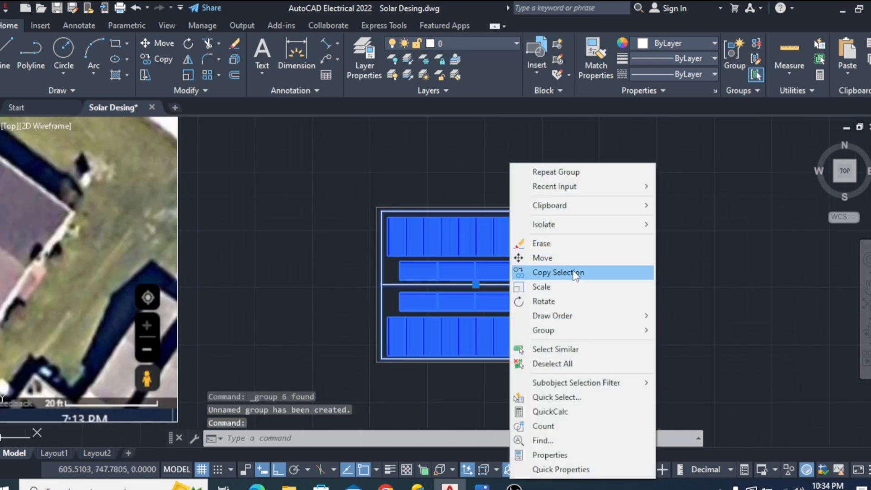
left_click(281, 472)
right_click(471, 262)
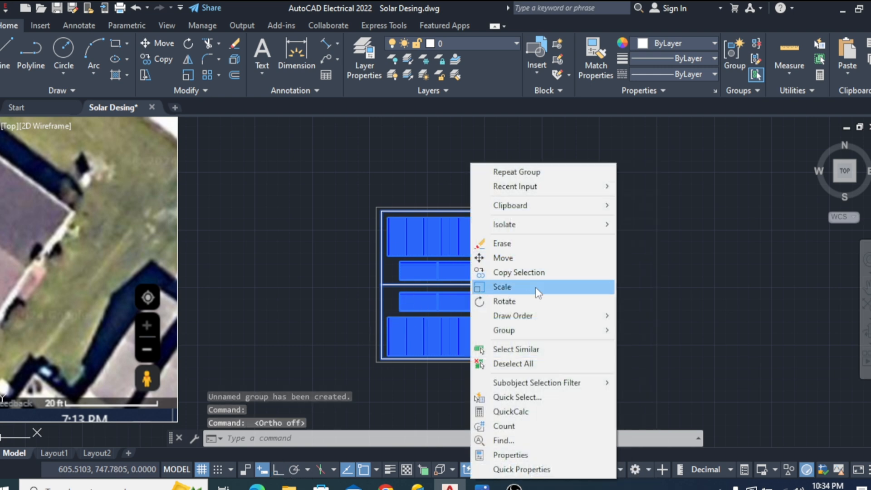
left_click(540, 302)
left_click(571, 211)
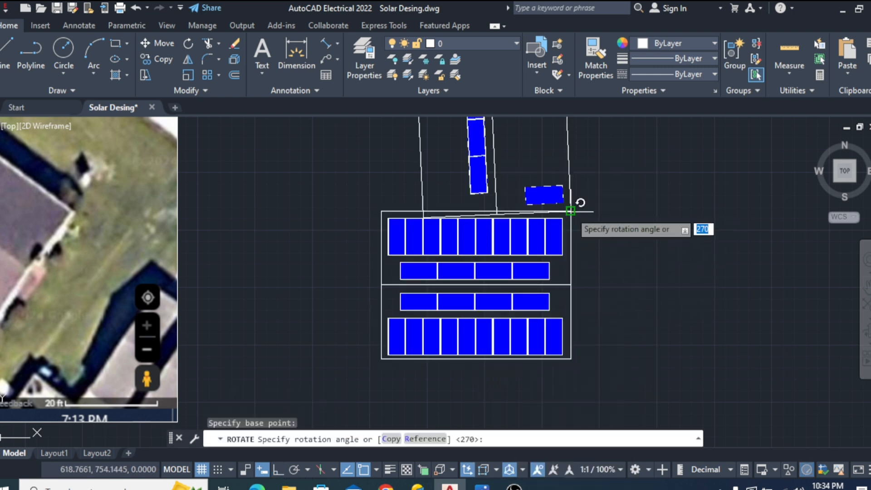
scroll(535, 262, "down", 2)
scroll(565, 307, "down", 2)
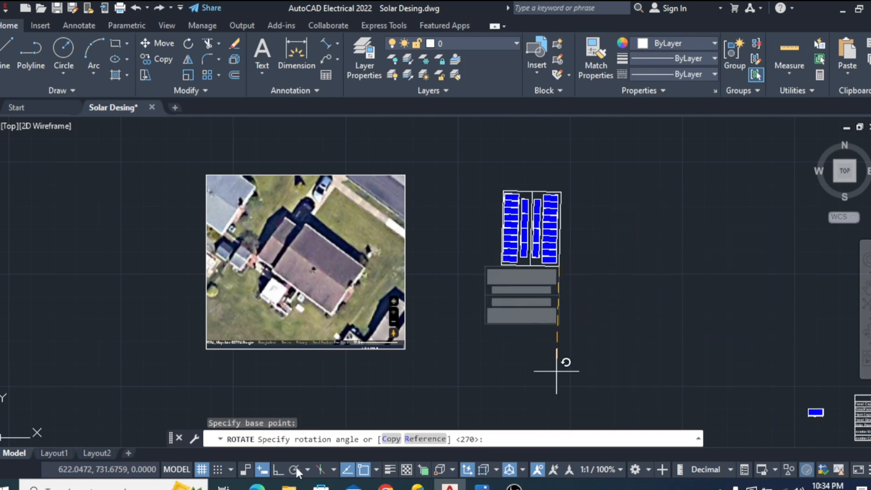
left_click(617, 309)
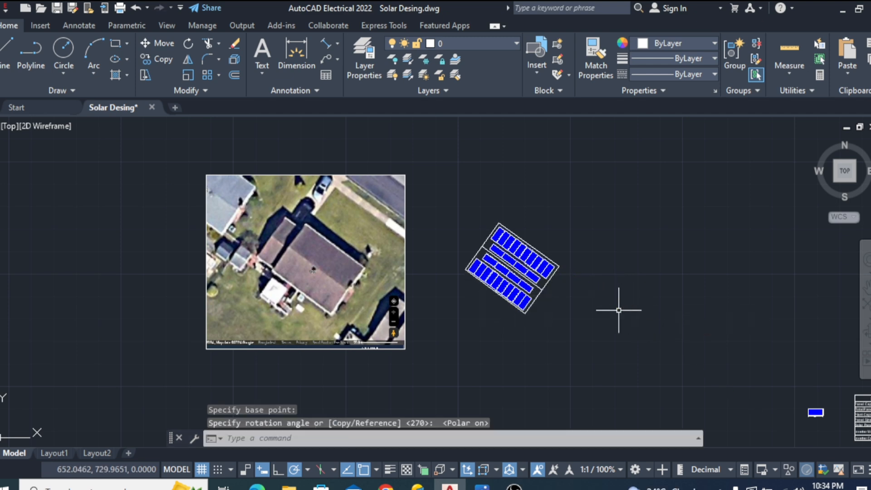
scroll(526, 276, "up", 4)
scroll(554, 272, "down", 4)
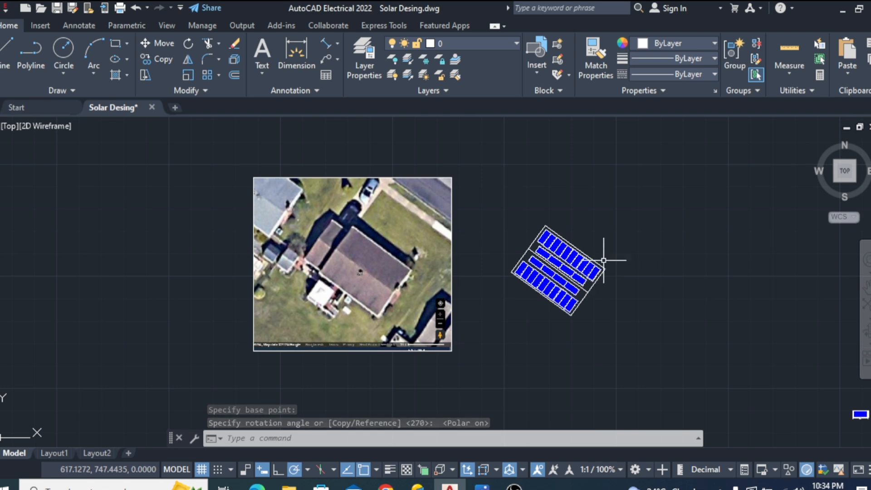
- Move the rotated roof group by its lowest corner onto the matching lower corner of the house roof in the satellite image
left_click(608, 223)
left_click(509, 318)
right_click(573, 294)
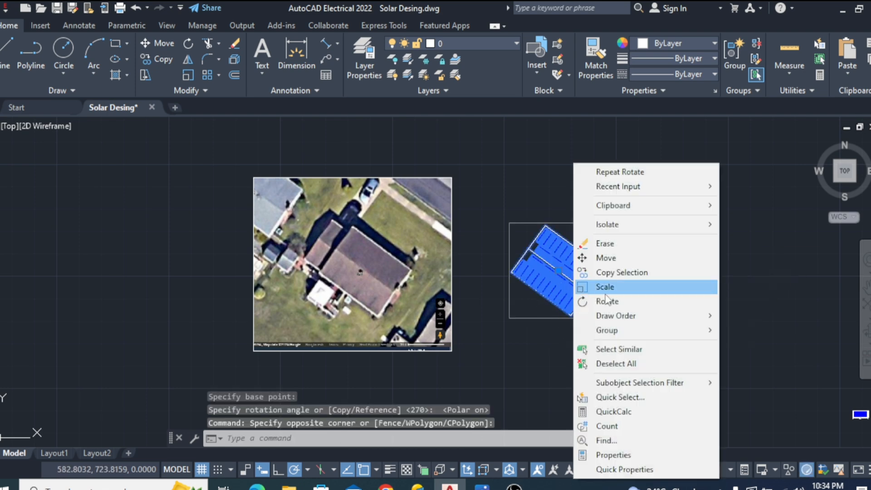
left_click(612, 253)
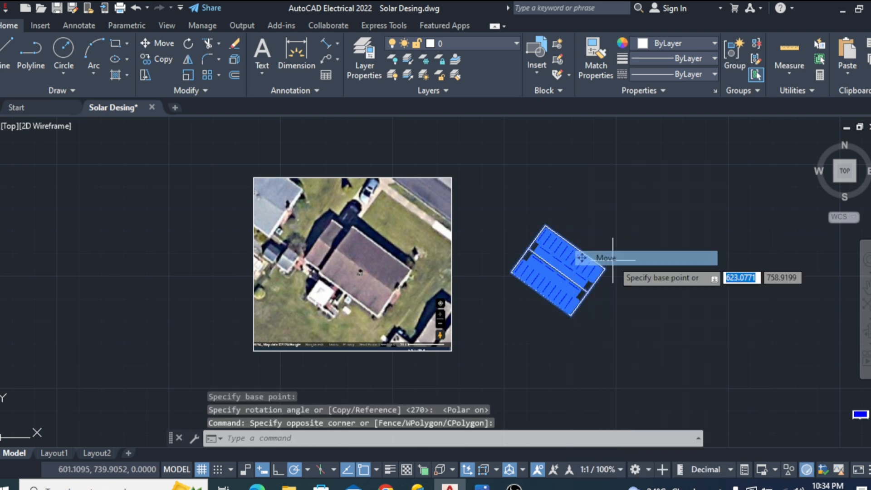
scroll(572, 306, "up", 5)
left_click(579, 317)
scroll(578, 316, "down", 10)
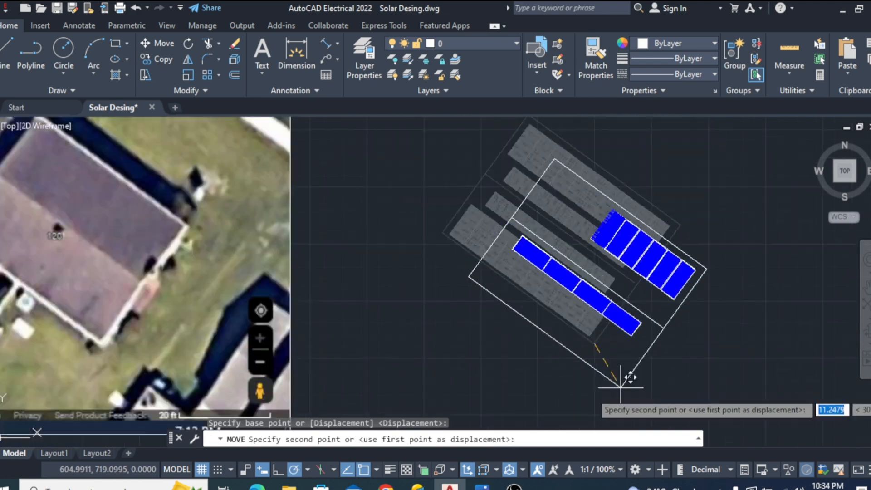
scroll(499, 377, "up", 2)
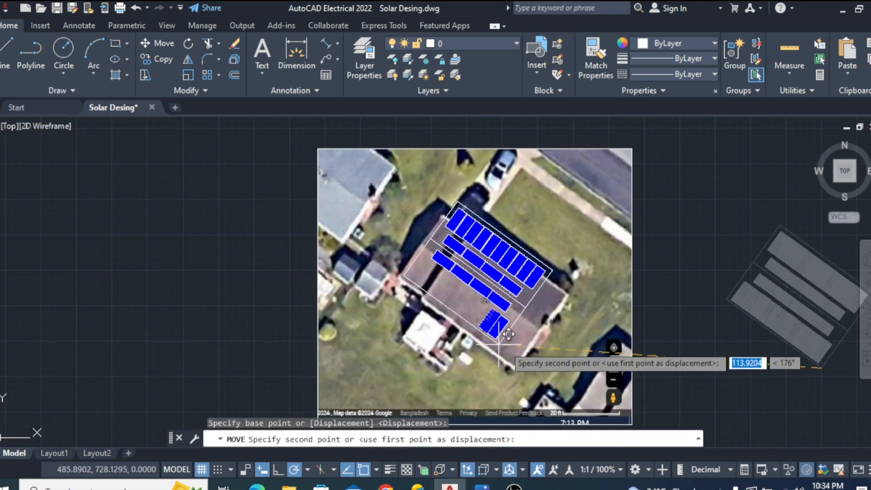
scroll(513, 370, "up", 5)
scroll(515, 370, "down", 3)
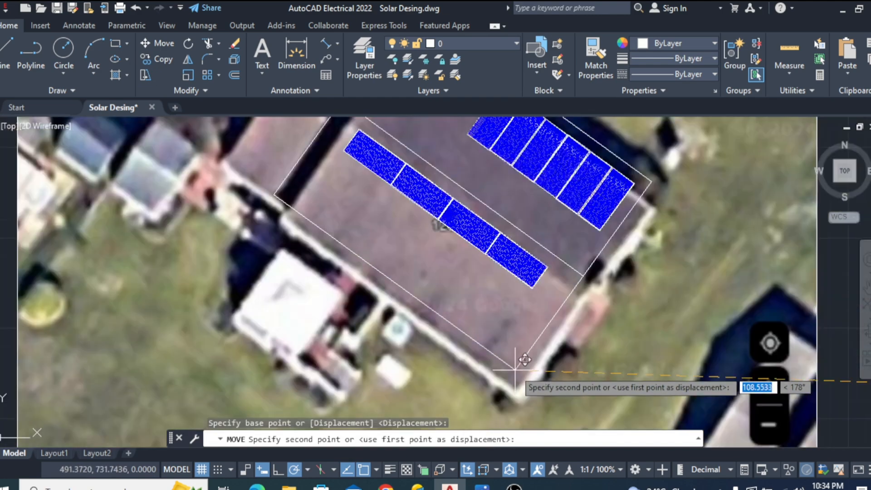
scroll(513, 378, "up", 3)
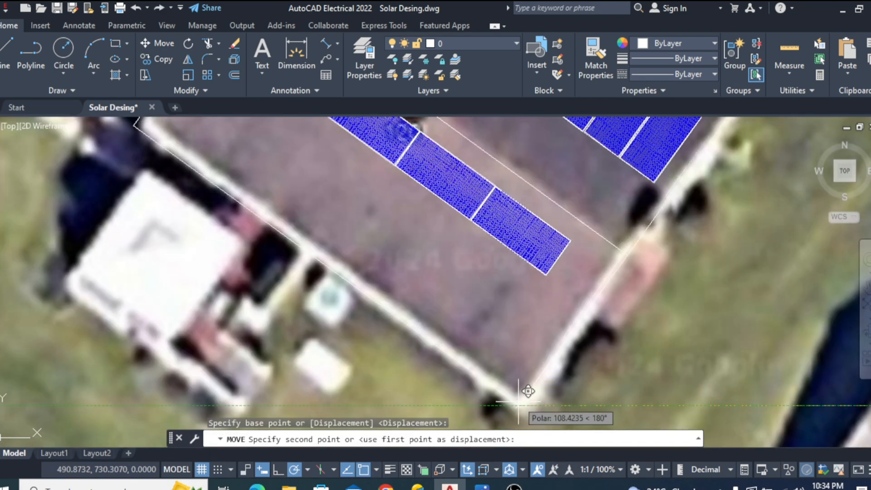
scroll(519, 389, "down", 5)
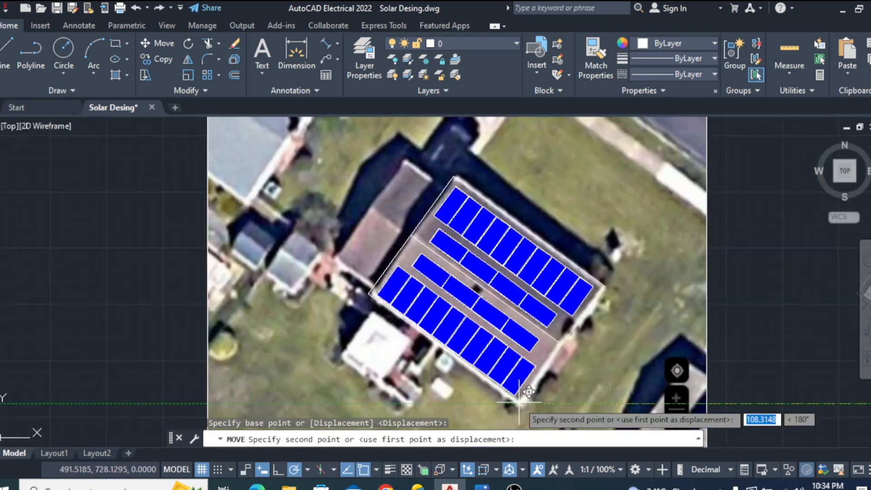
scroll(519, 401, "up", 4)
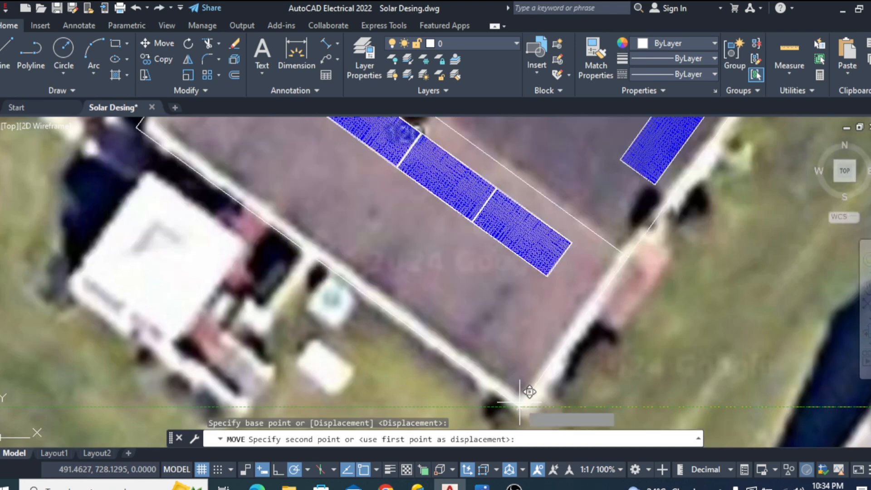
scroll(522, 399, "down", 3)
scroll(524, 401, "up", 3)
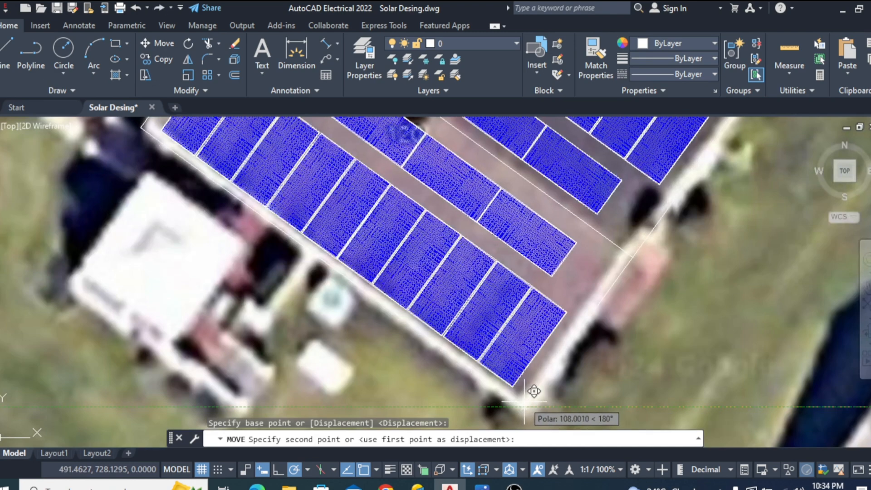
left_click(525, 402)
scroll(482, 384, "down", 4)
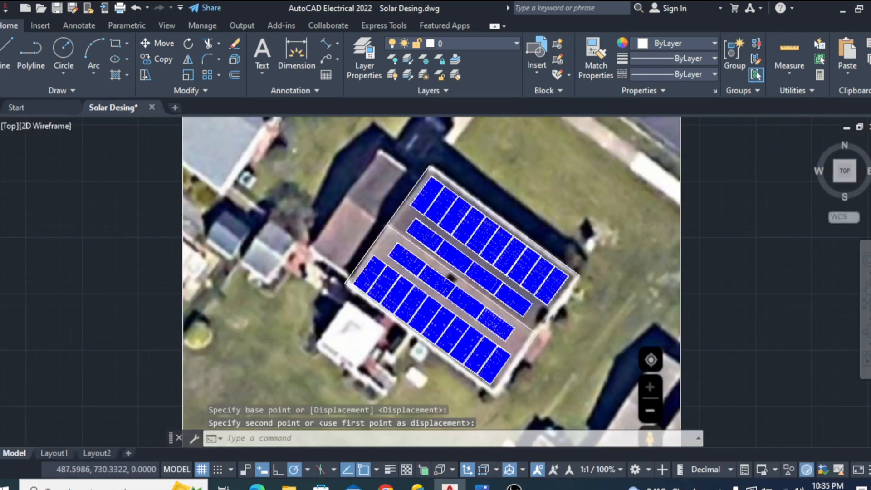
scroll(435, 333, "up", 2)
scroll(436, 333, "down", 6)
key("Escape")
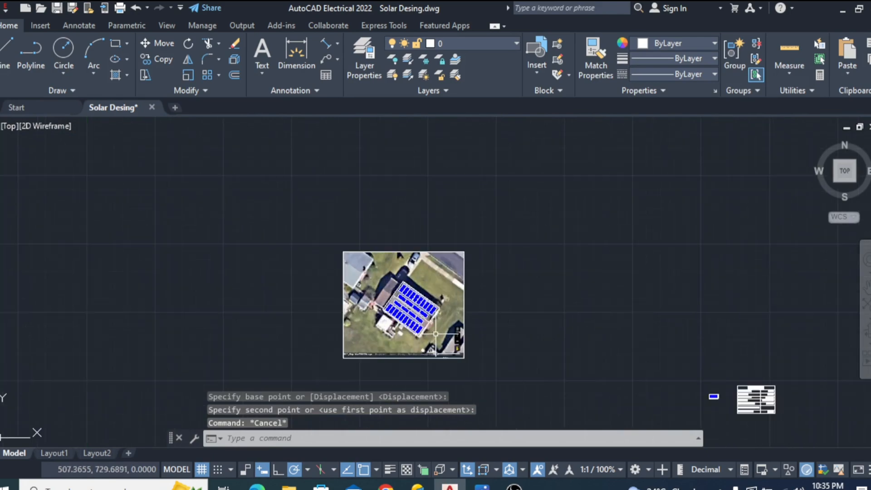
- Ungroup the roof layout so its outline, ridge line and panel arrays are separate objects again
scroll(435, 334, "up", 8)
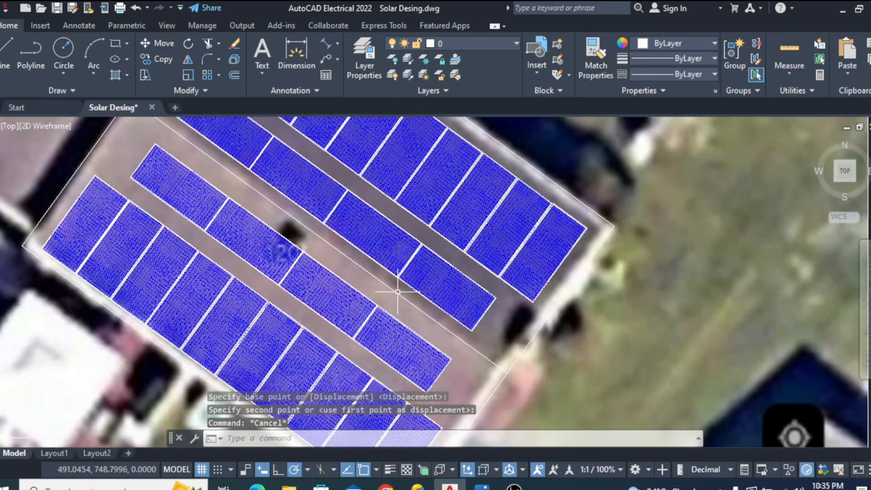
left_click(398, 292)
key("Escape")
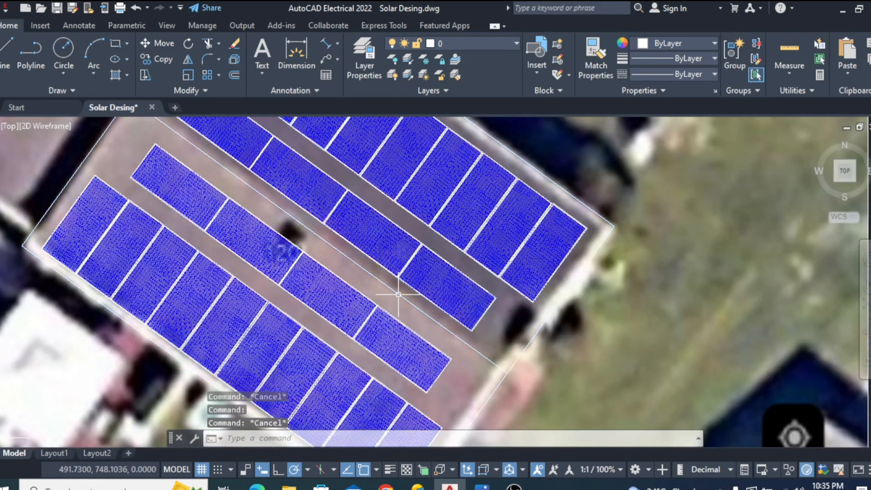
left_click(399, 294)
right_click(398, 295)
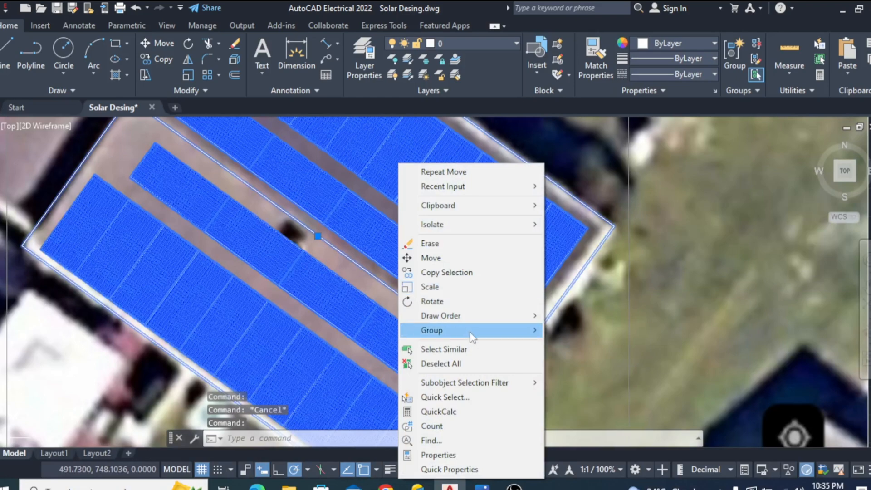
mouse_move(472, 331)
left_click(577, 345)
- Delete the ridge line running between the two inner panel rows
scroll(525, 292, "down", 3)
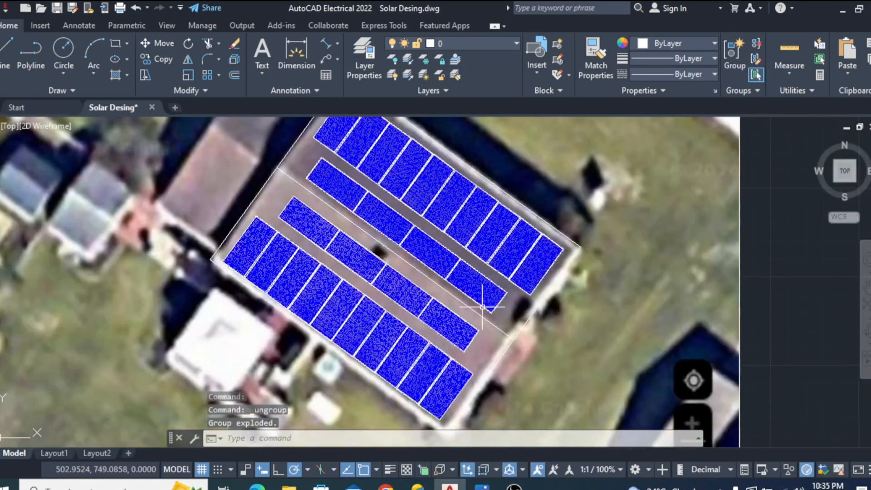
scroll(452, 301, "up", 5)
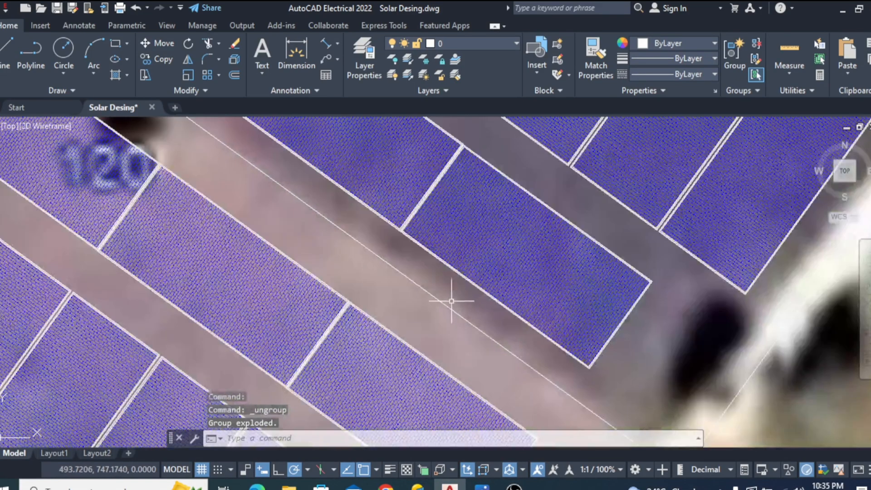
left_click(445, 307)
scroll(435, 289, "down", 5)
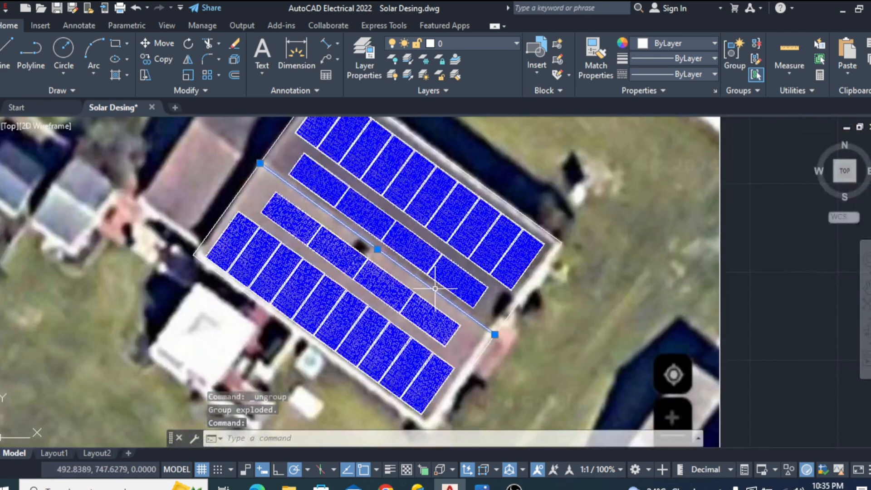
key("Delete")
- Examine how the panel arrays fit the house roof's edges and ridge in the satellite image
scroll(490, 329, "up", 3)
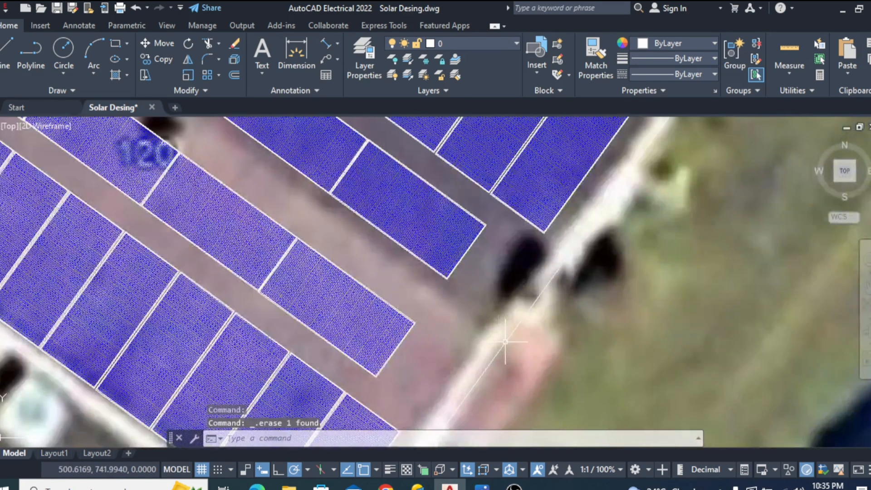
scroll(503, 345, "down", 5)
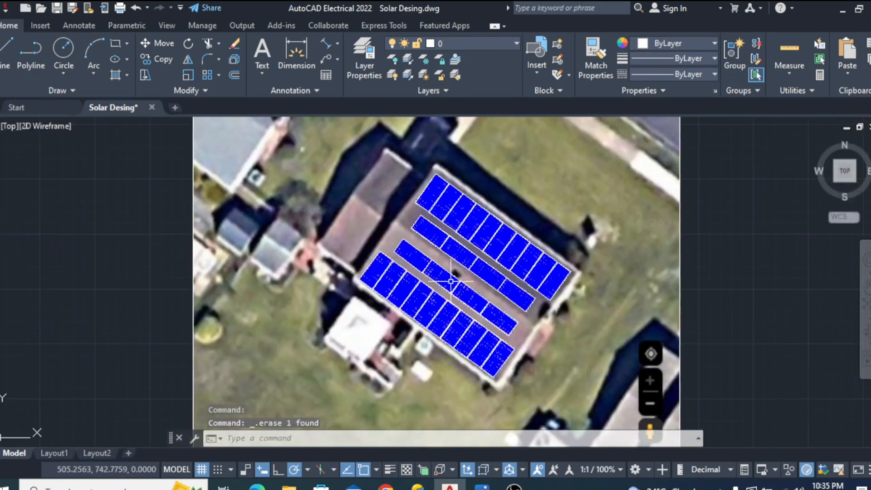
scroll(451, 281, "up", 2)
scroll(345, 331, "up", 2)
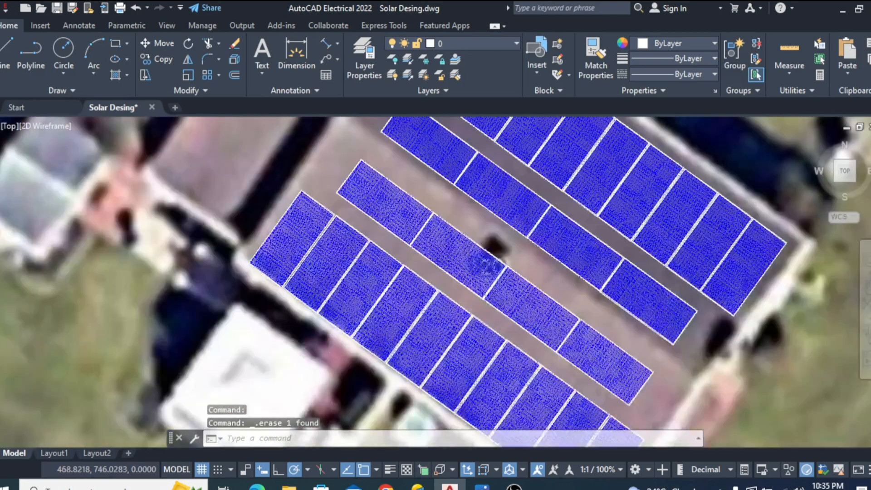
scroll(389, 272, "down", 4)
scroll(393, 261, "up", 4)
scroll(394, 227, "down", 4)
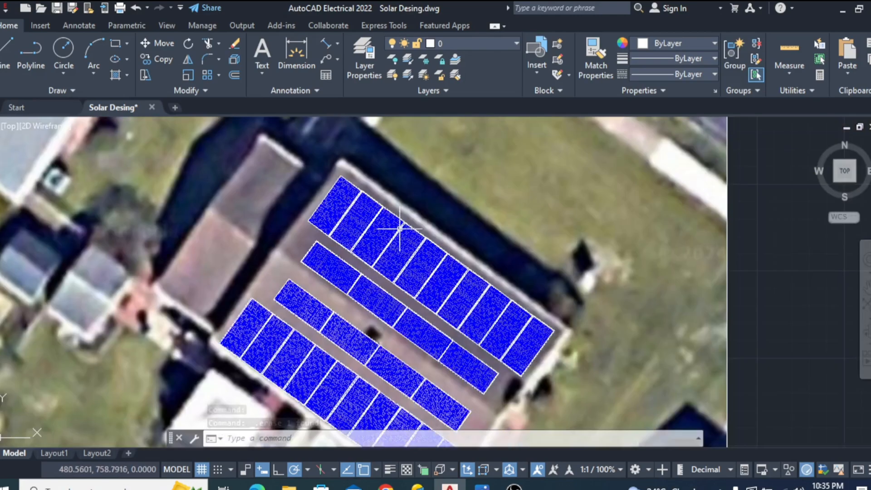
scroll(409, 219, "up", 5)
scroll(425, 217, "down", 2)
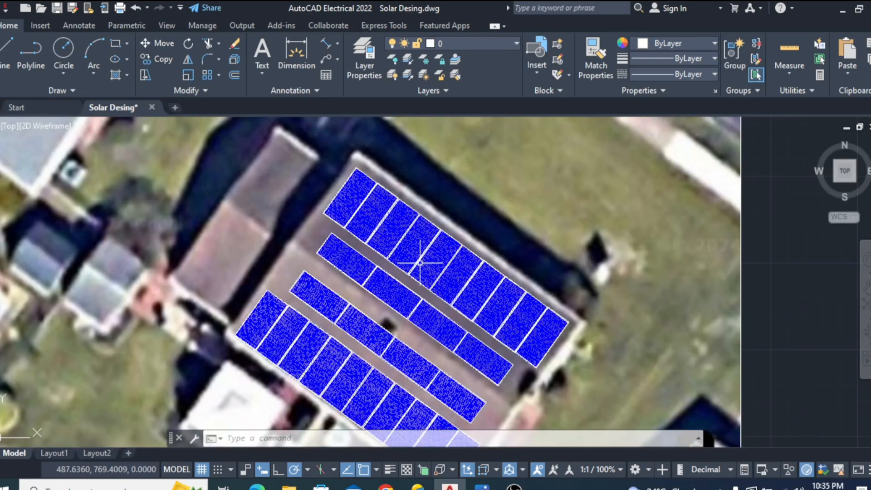
scroll(420, 262, "down", 4)
scroll(408, 330, "up", 4)
scroll(442, 301, "down", 4)
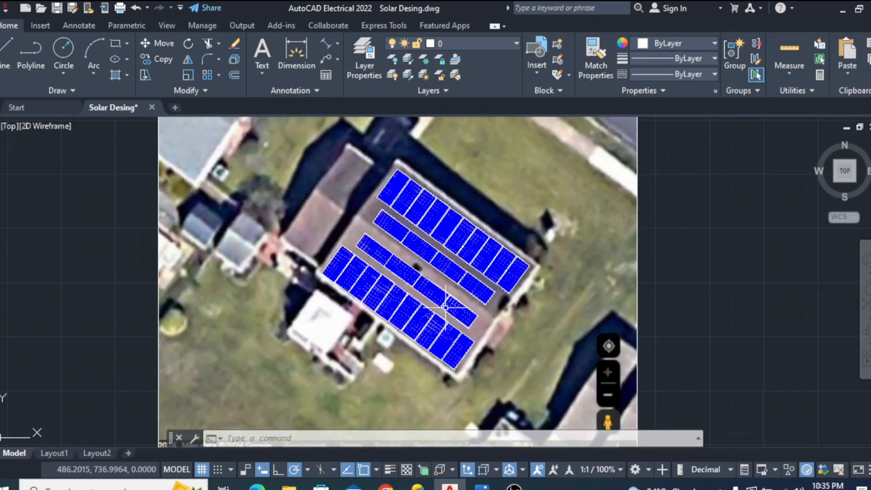
scroll(437, 300, "up", 5)
scroll(431, 294, "down", 3)
scroll(396, 292, "down", 3)
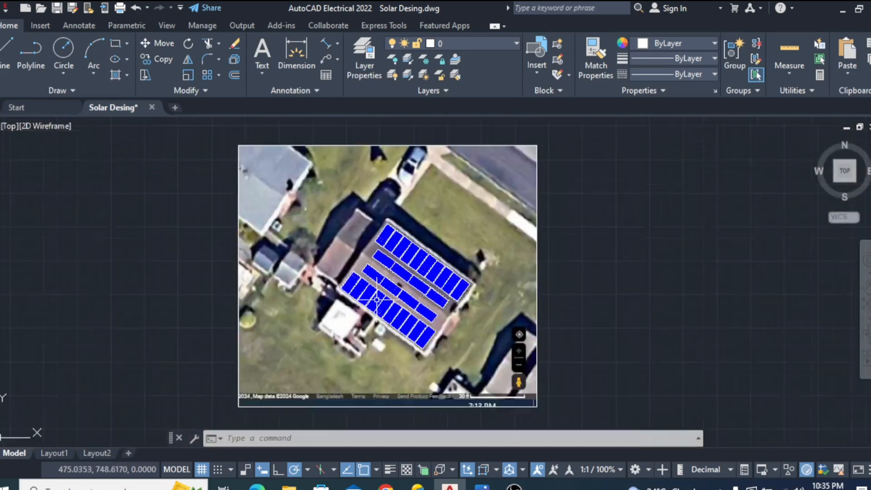
scroll(369, 284, "up", 4)
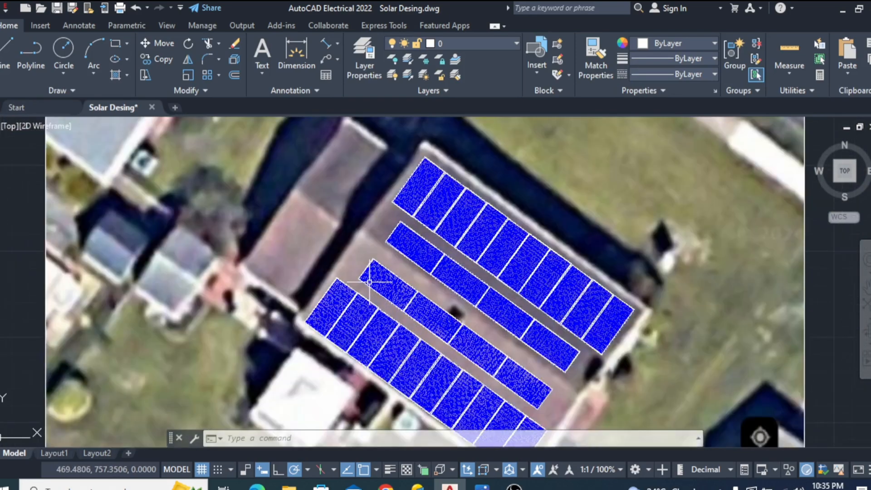
scroll(458, 268, "up", 3)
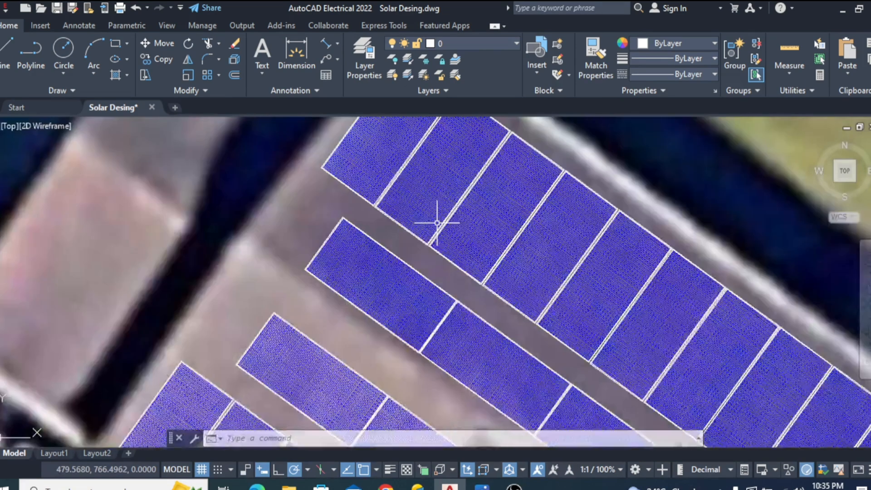
scroll(439, 220, "down", 4)
scroll(399, 232, "down", 4)
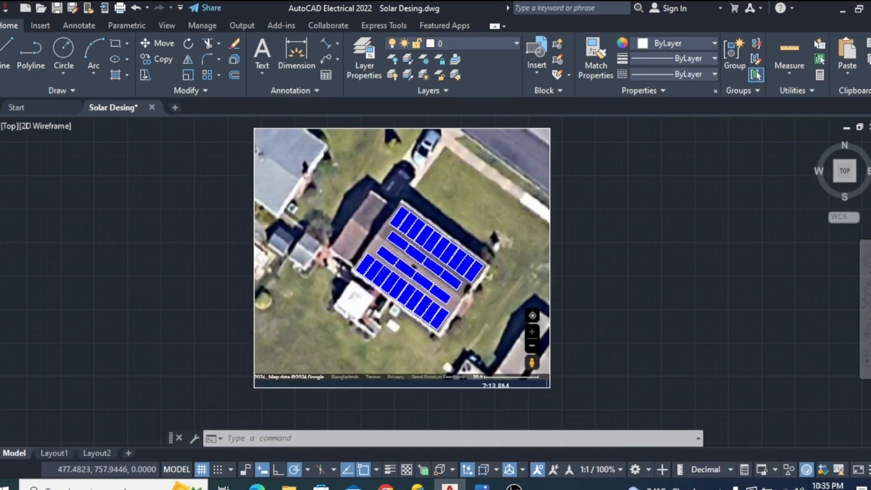
scroll(399, 263, "up", 3)
scroll(399, 281, "down", 3)
scroll(399, 286, "up", 3)
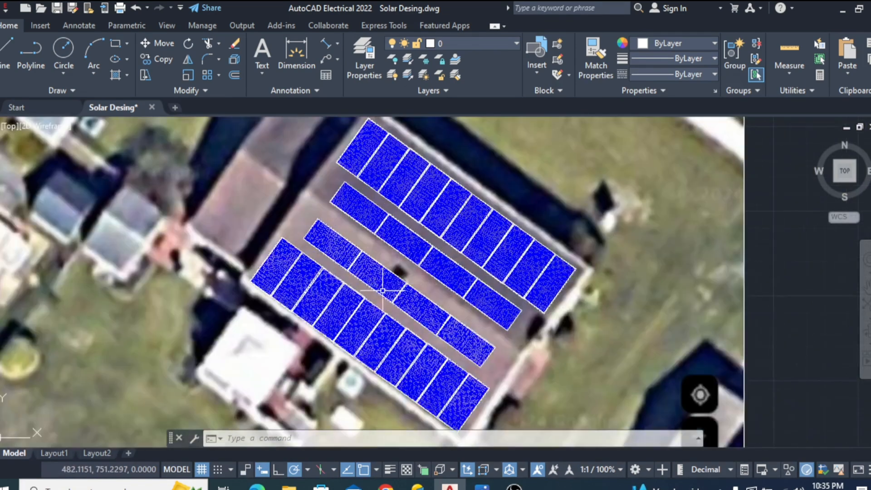
scroll(353, 312, "down", 6)
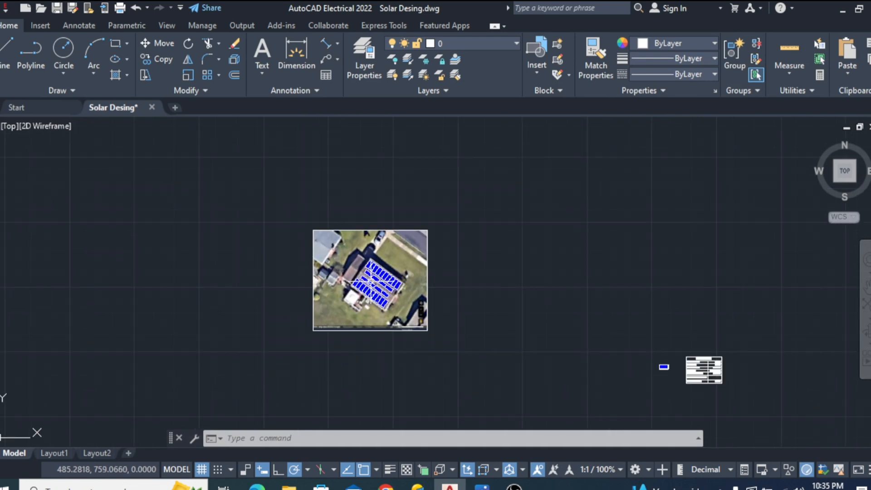
- Move the Plant Details table by its lower-left corner into the empty area just left of the satellite image
scroll(415, 301, "down", 2)
scroll(603, 345, "up", 3)
scroll(700, 195, "up", 3)
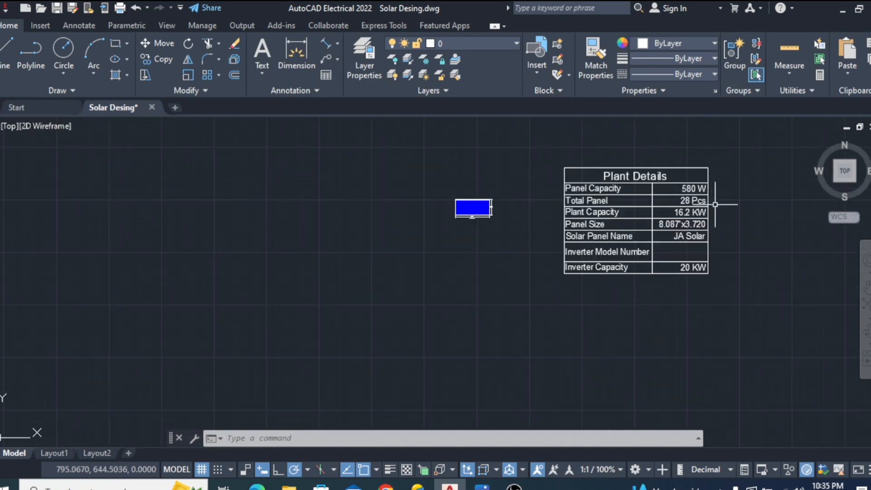
scroll(659, 244, "up", 4)
scroll(659, 243, "down", 4)
left_click(694, 178)
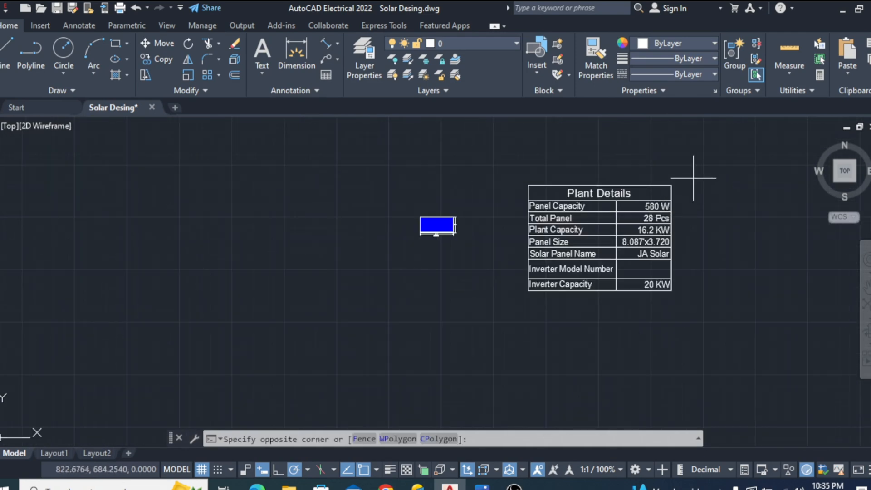
left_click(534, 294)
right_click(554, 290)
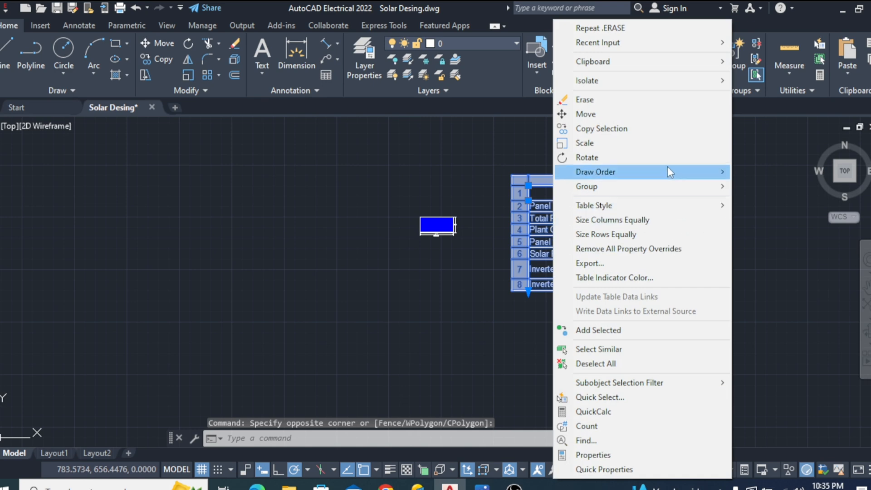
left_click(585, 114)
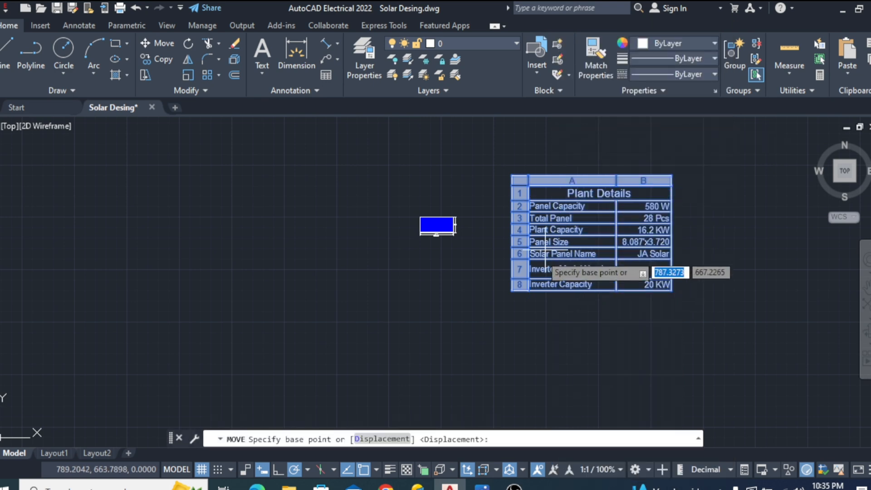
left_click(529, 291)
scroll(595, 290, "down", 12)
scroll(548, 290, "up", 12)
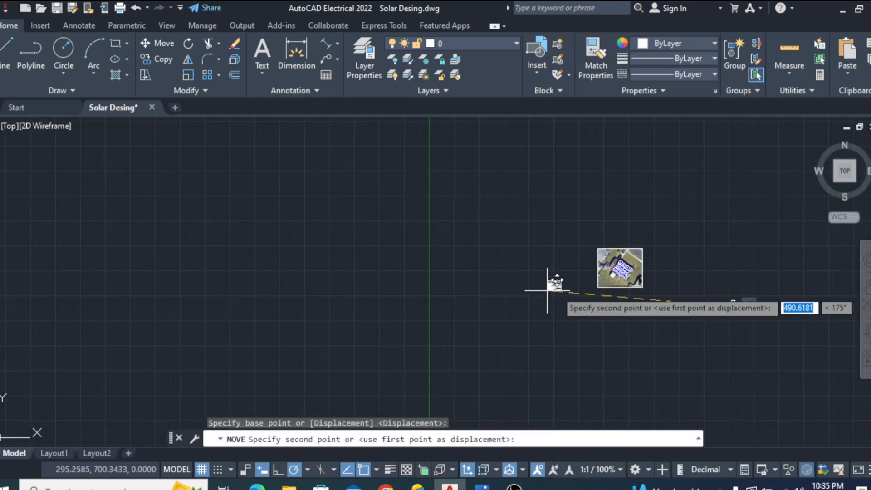
left_click(594, 302)
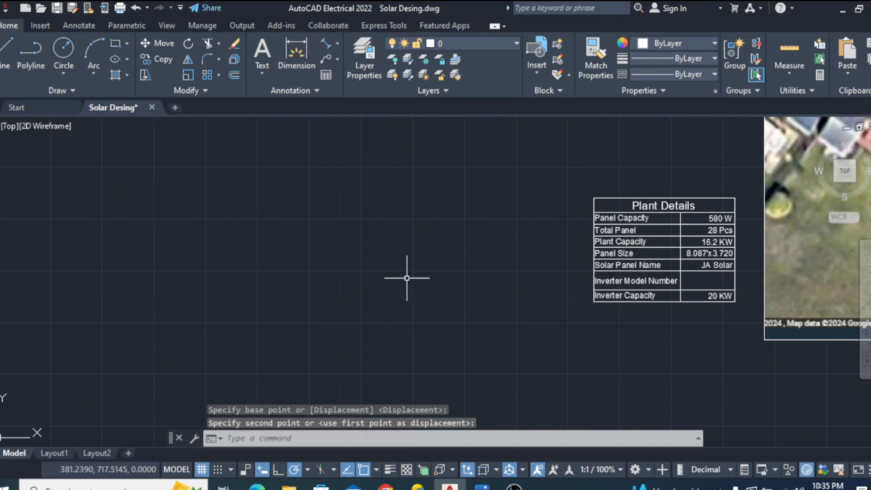
- Examine the Plant Details table's rows and its placement beside the satellite image with the panel arrays
scroll(428, 300, "down", 5)
scroll(505, 286, "up", 8)
scroll(505, 286, "down", 1)
scroll(635, 237, "up", 4)
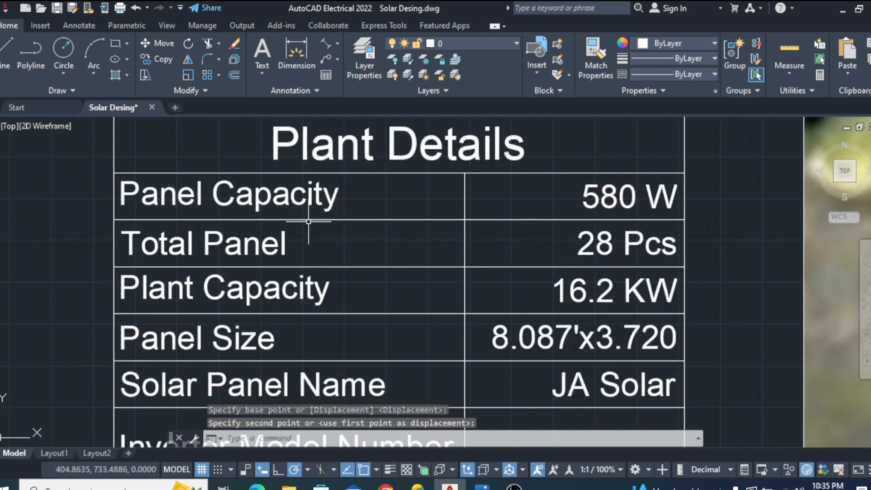
scroll(311, 229, "down", 2)
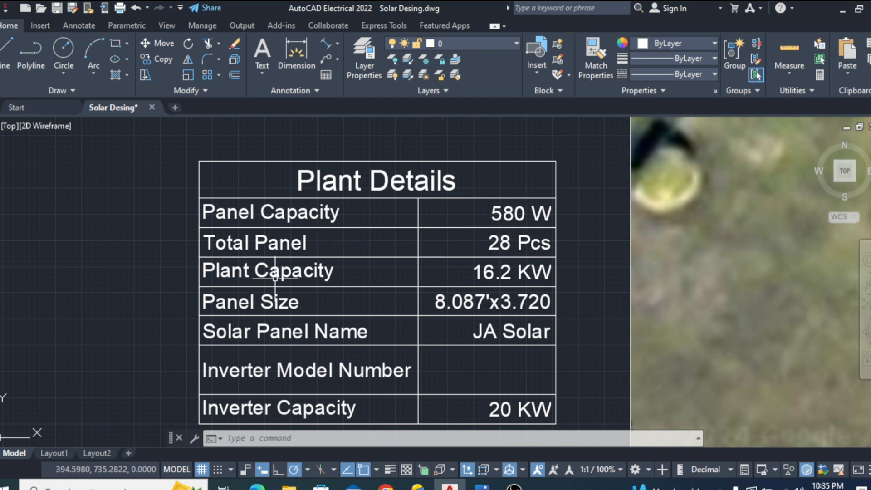
scroll(282, 271, "down", 2)
scroll(418, 274, "up", 2)
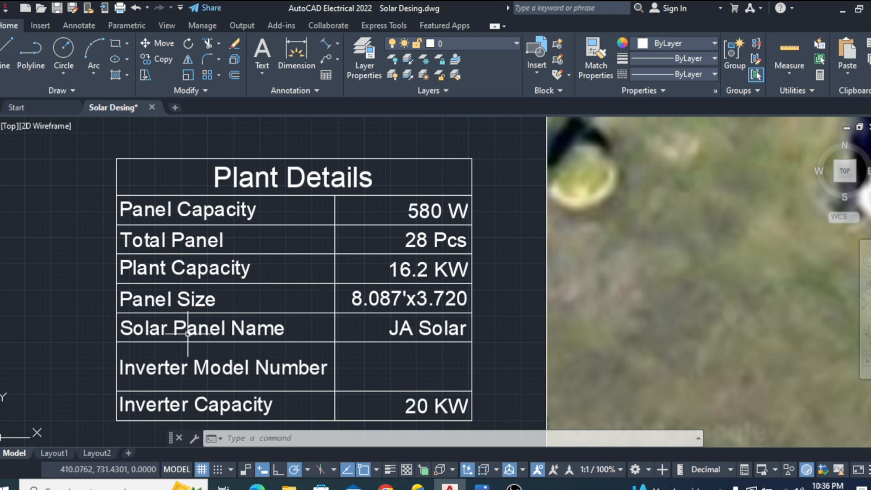
scroll(420, 318, "down", 3)
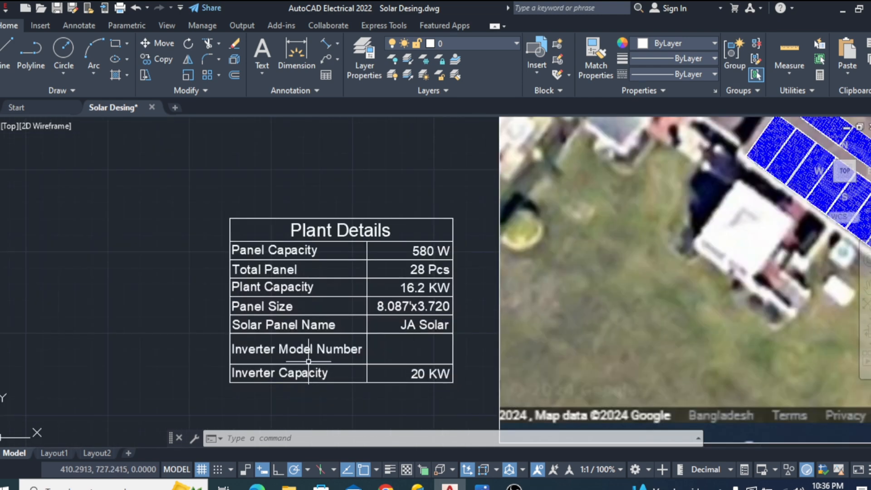
scroll(308, 361, "up", 6)
scroll(295, 356, "down", 4)
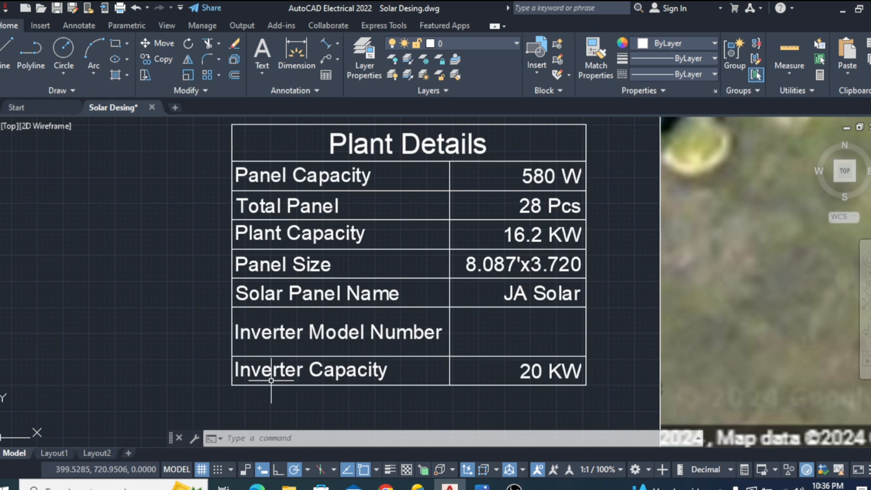
scroll(458, 342, "down", 2)
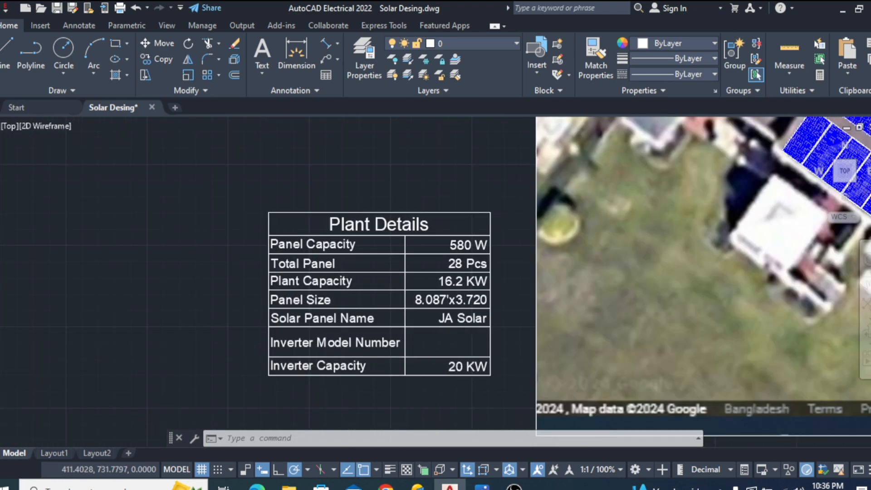
scroll(458, 281, "up", 2)
scroll(430, 332, "down", 2)
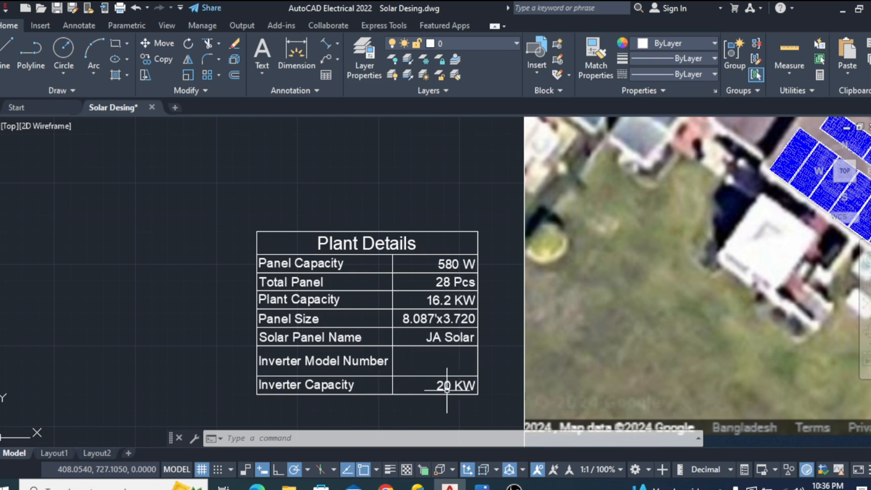
scroll(447, 389, "up", 2)
scroll(408, 387, "down", 2)
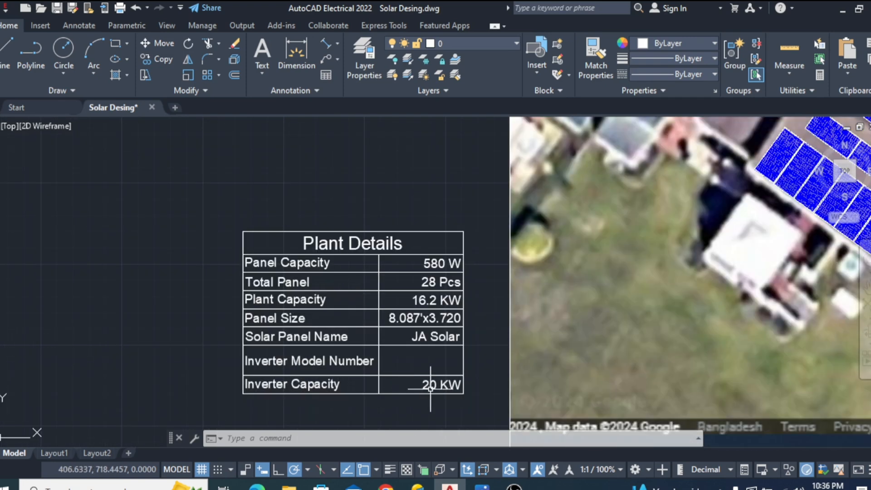
scroll(347, 356, "down", 2)
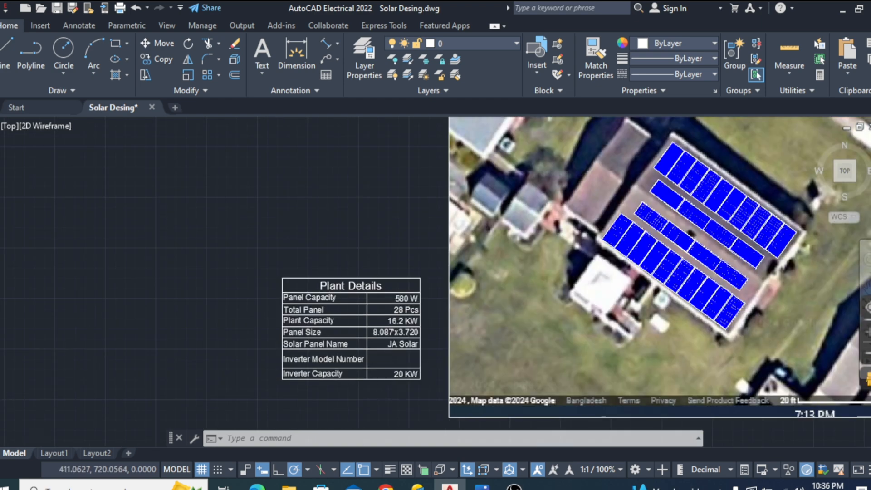
scroll(379, 370, "up", 2)
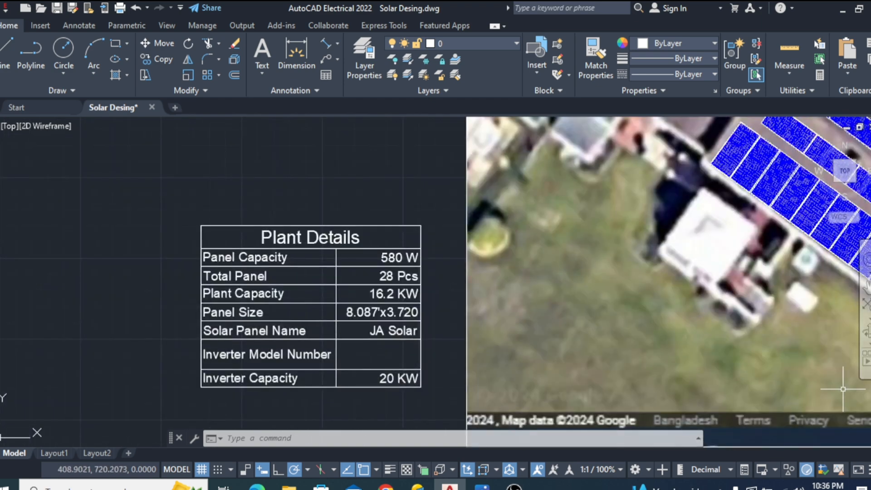
- Enter SMA as the beginning of the value in the empty Inverter Model Number cell of the Plant Details table
left_click(417, 346)
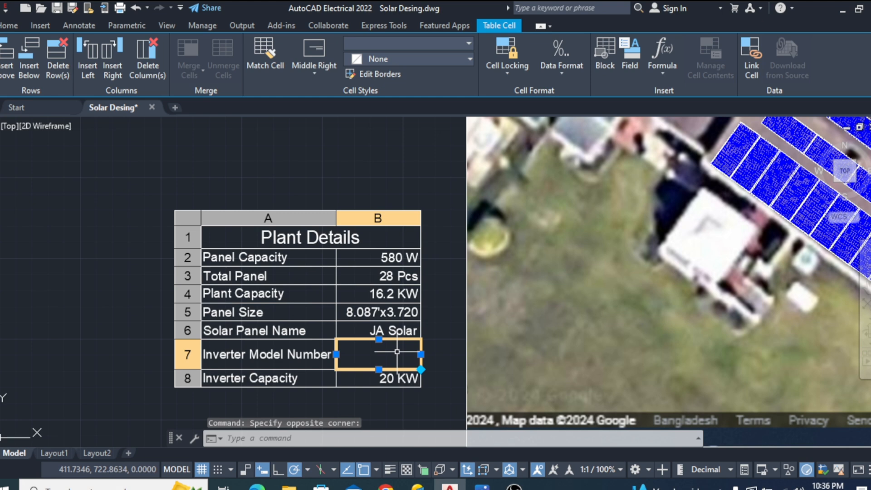
type("SMA")
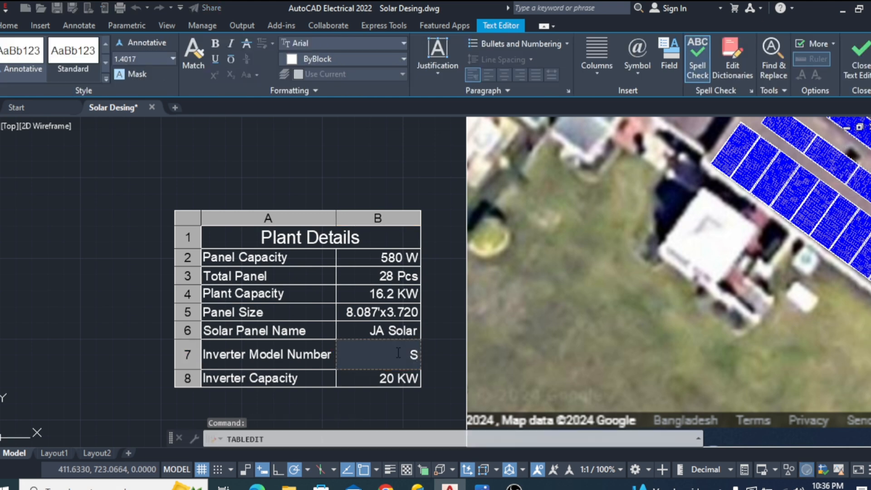
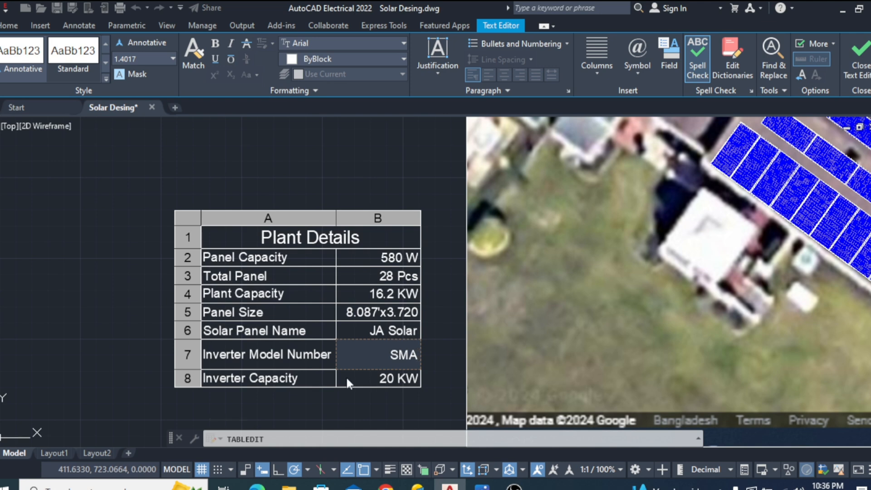
mouse_move(662, 485)
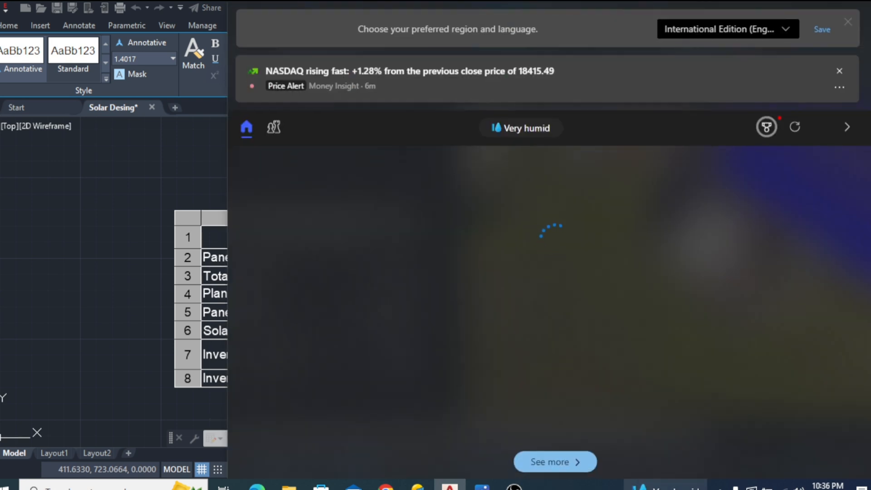
left_click(848, 22)
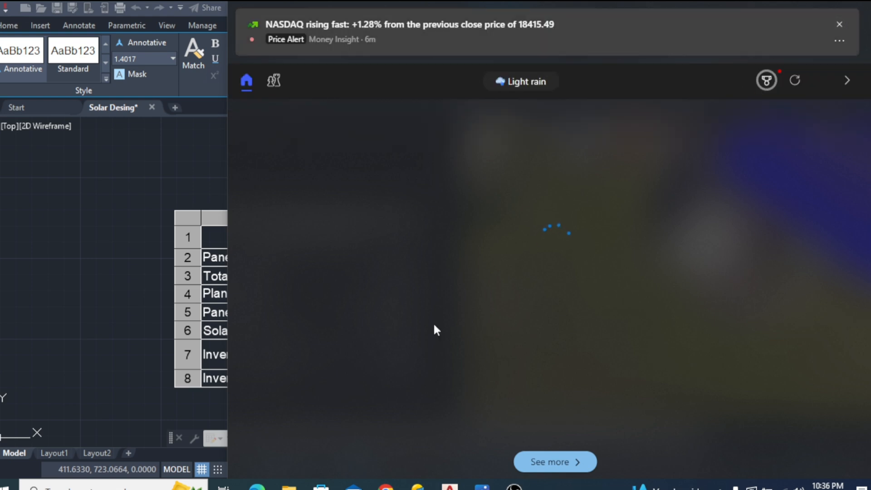
left_click(840, 24)
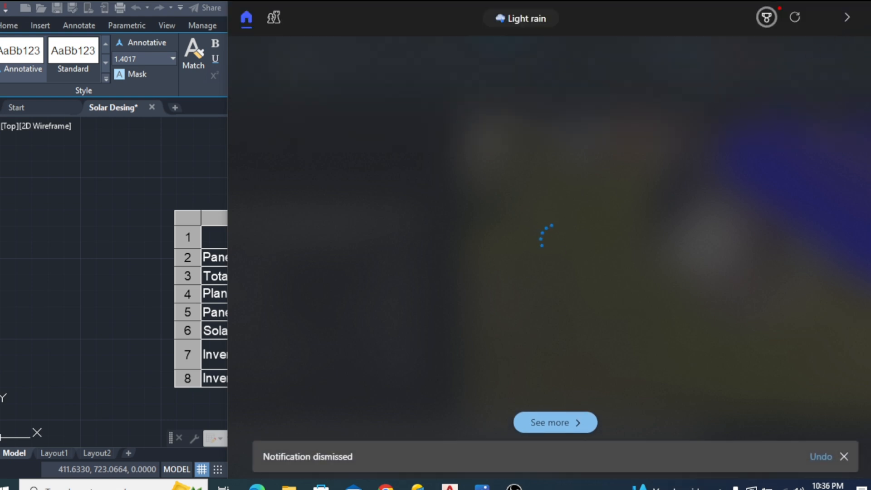
left_click(847, 18)
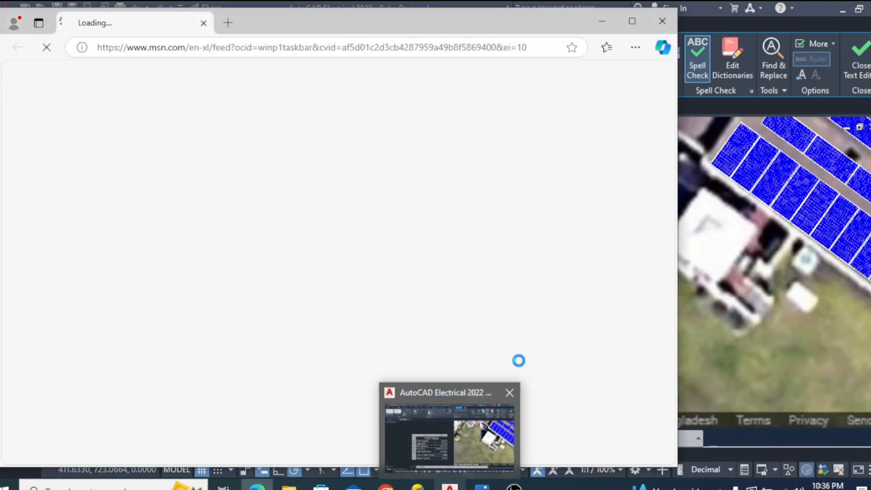
left_click(381, 426)
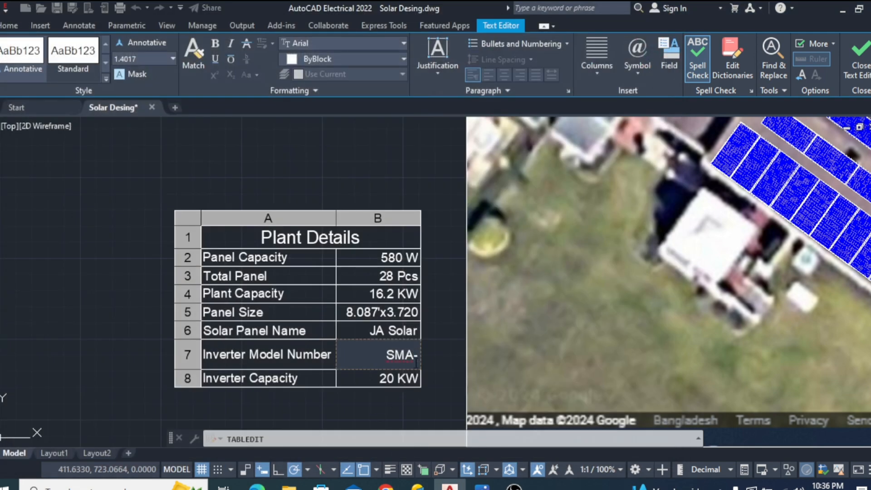
- Complete the inverter model number as SMA-STP-20-50 and finish editing the cell
type("TP")
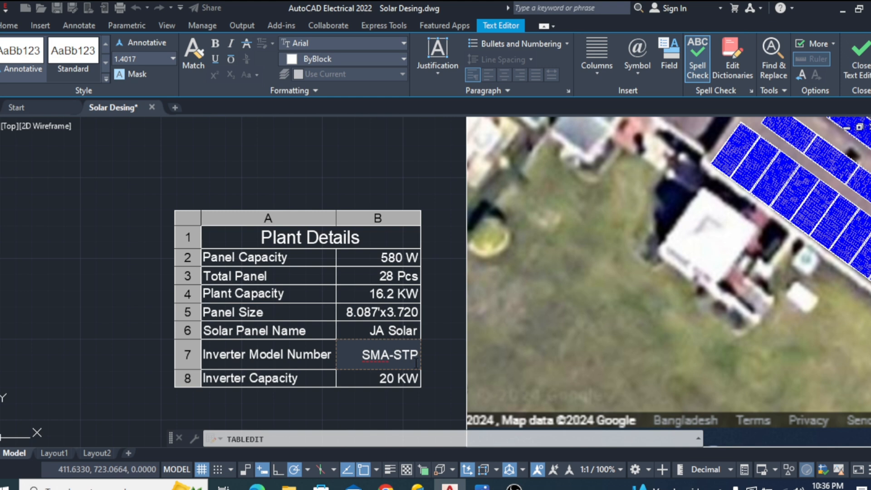
type("-20")
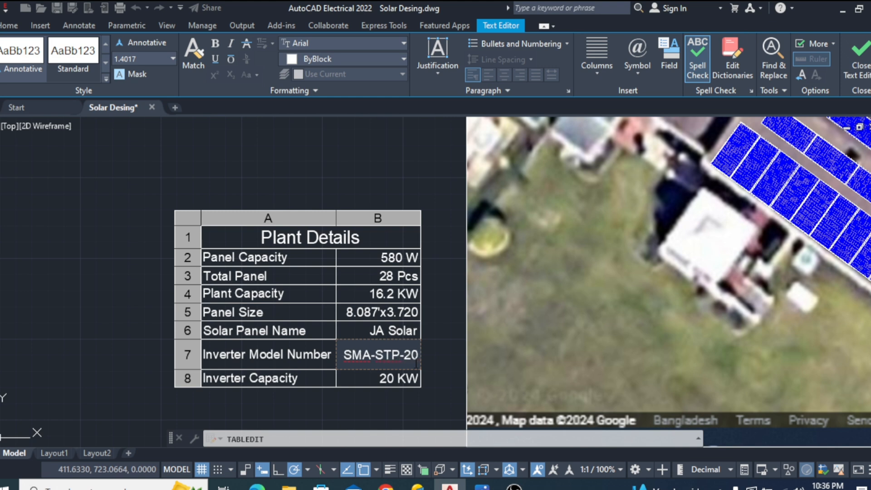
type("-")
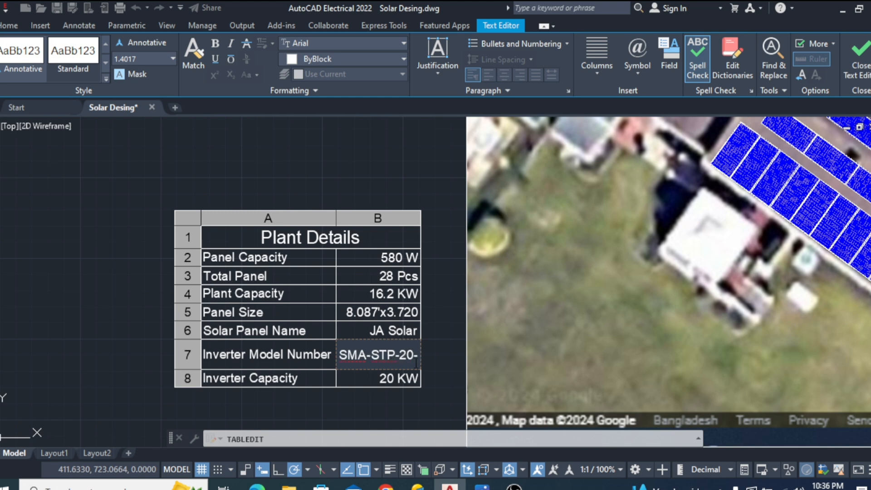
type("50")
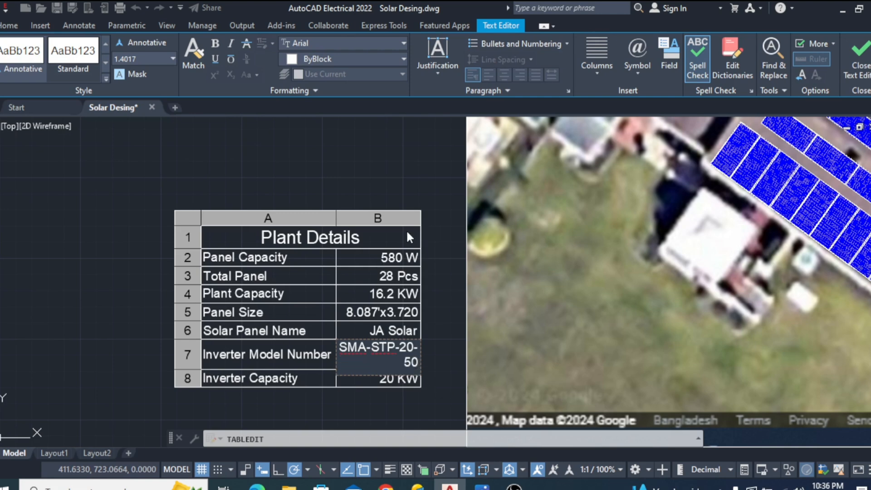
left_click(421, 232)
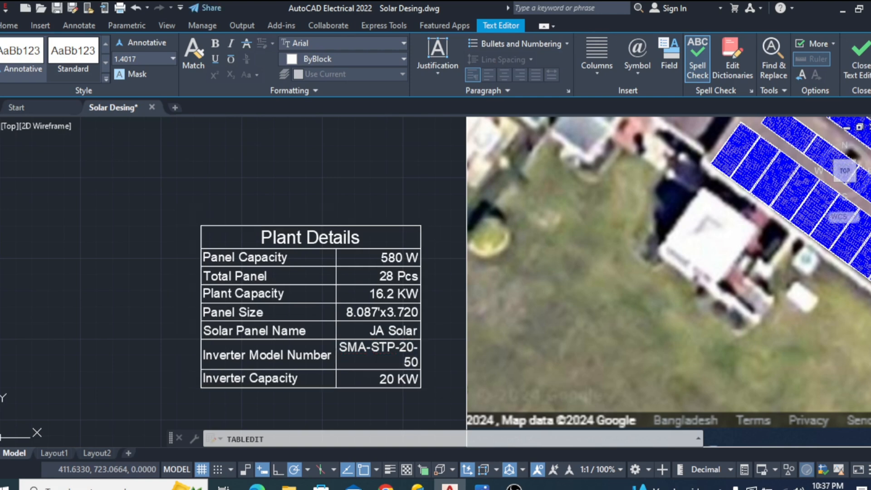
- Widen the value column of the Plant Details table until the inverter model number fits on one line
left_click(423, 237)
left_click(421, 248)
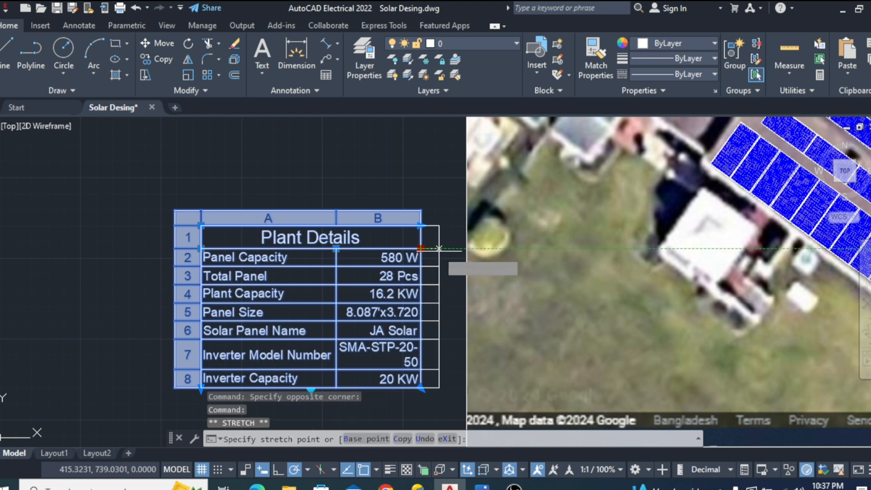
left_click(441, 248)
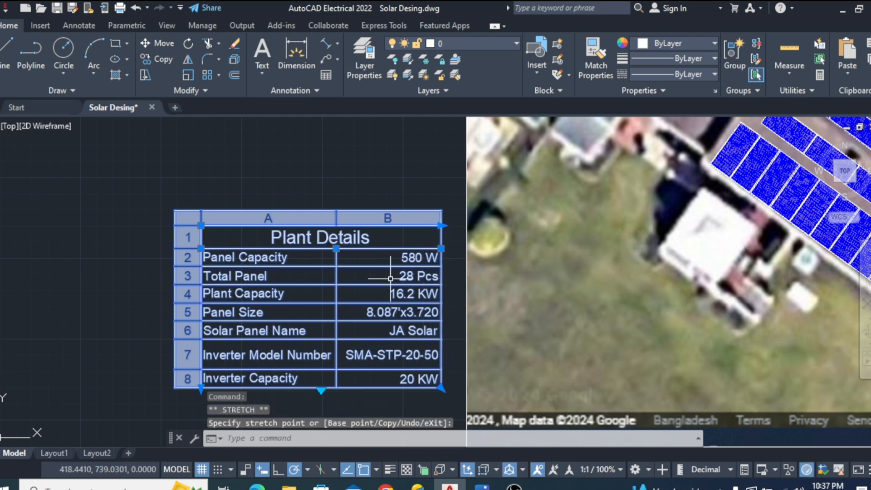
key("Escape")
scroll(399, 253, "down", 3)
scroll(399, 252, "down", 2)
scroll(404, 295, "up", 6)
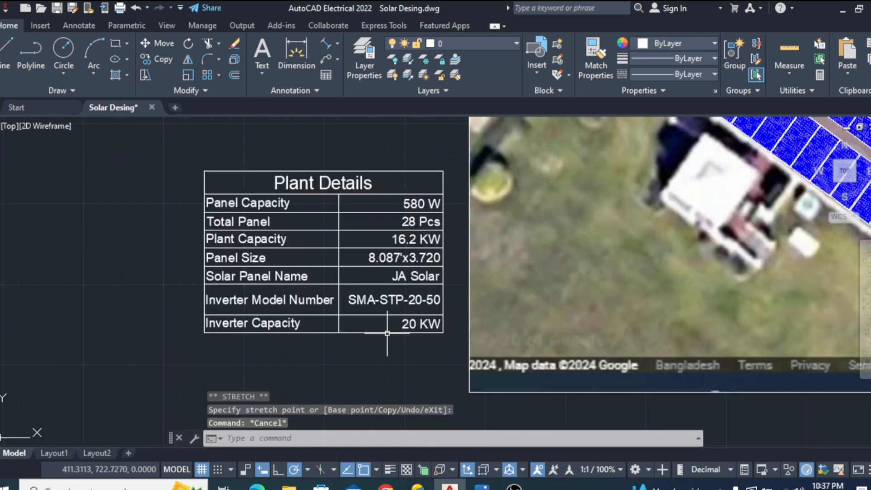
scroll(427, 348, "down", 2)
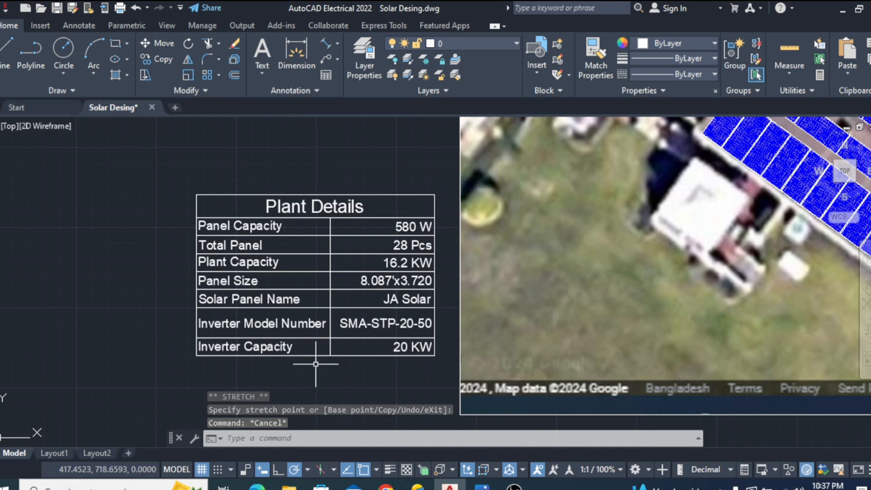
scroll(400, 327, "down", 2)
scroll(327, 350, "up", 4)
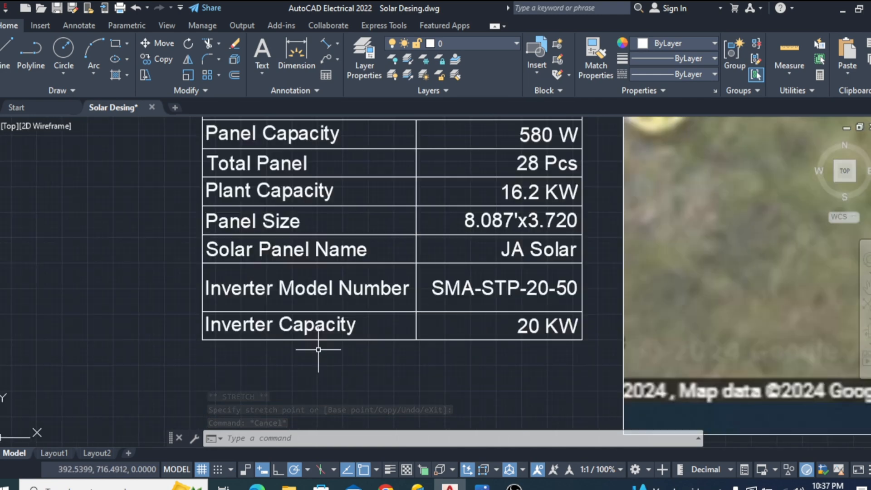
left_click(201, 336)
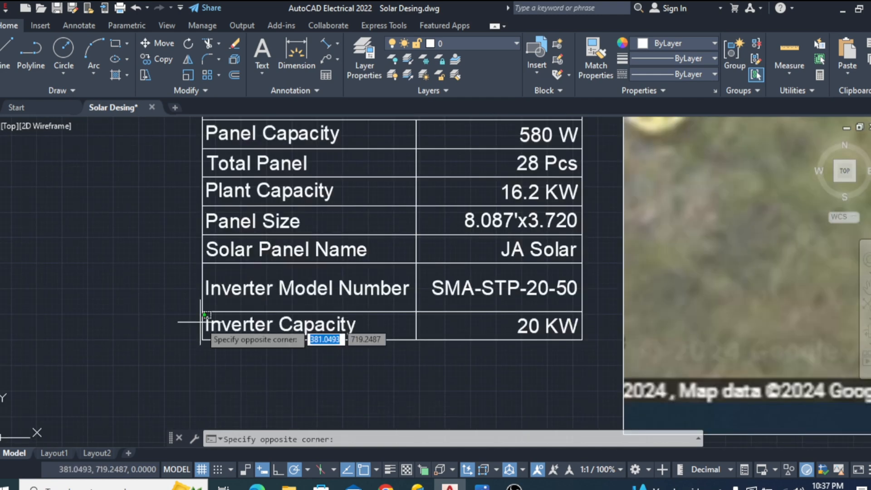
left_click(449, 335)
right_click(360, 325)
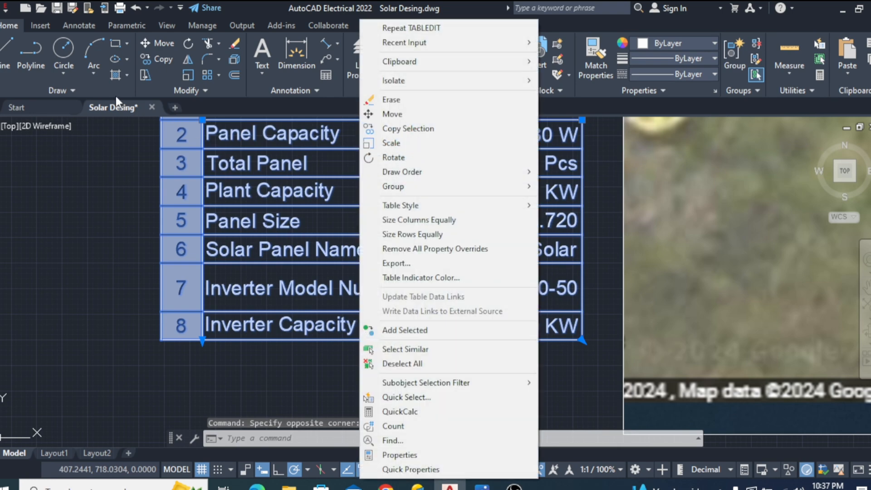
left_click(258, 324)
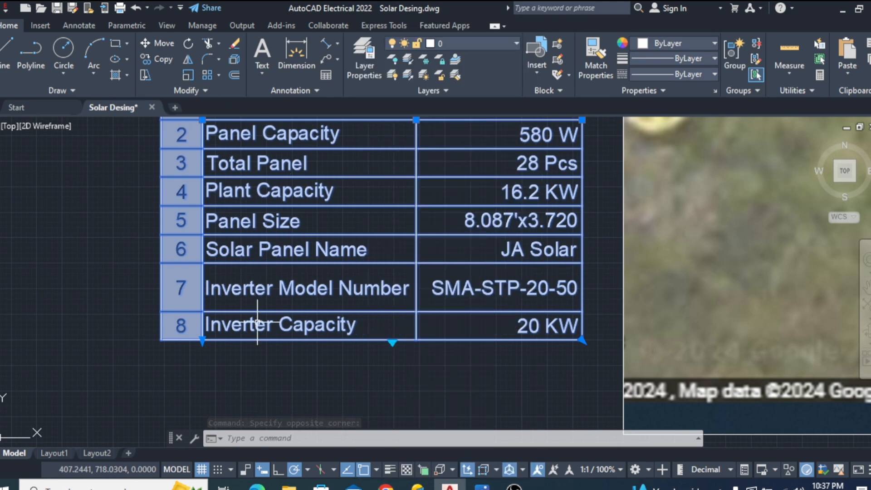
- Insert an empty row above the Inverter Capacity row of the Plant Details table
left_click(257, 324)
left_click(257, 324)
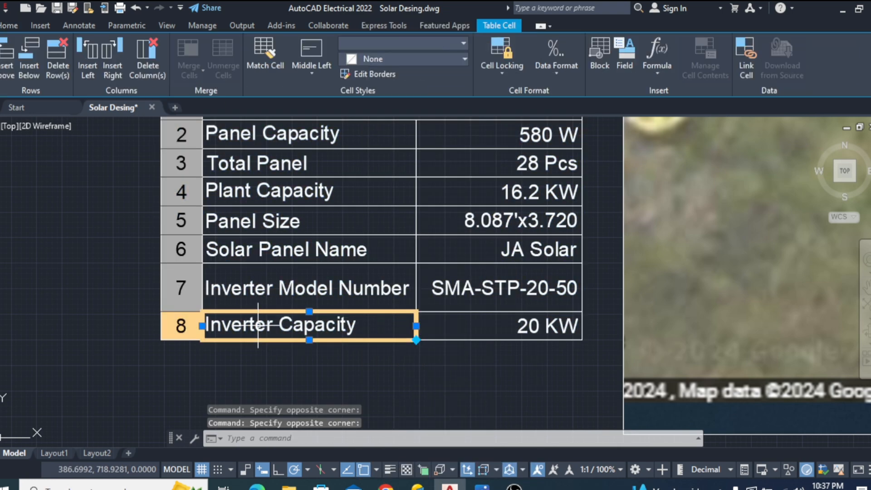
left_click(8, 55)
scroll(393, 260, "down", 2)
scroll(369, 312, "up", 1)
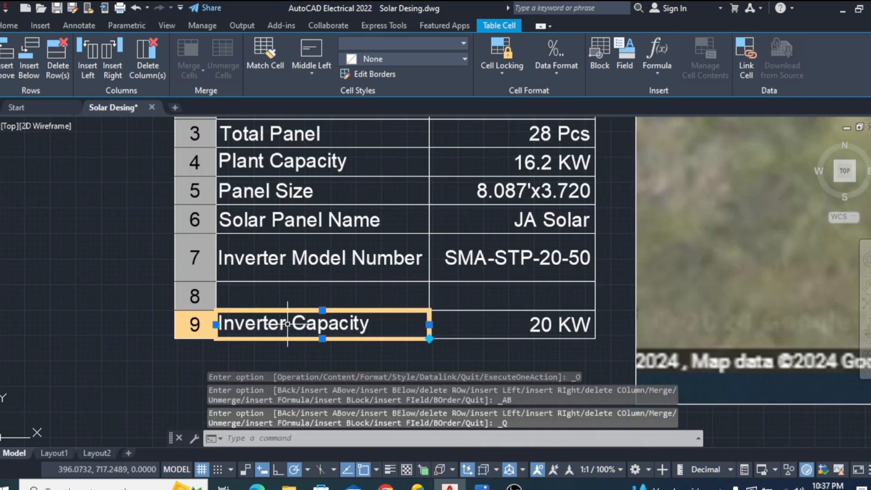
key("Escape")
- Copy the Inverter Capacity label and its 20 KW value into the empty row above
left_click(259, 323)
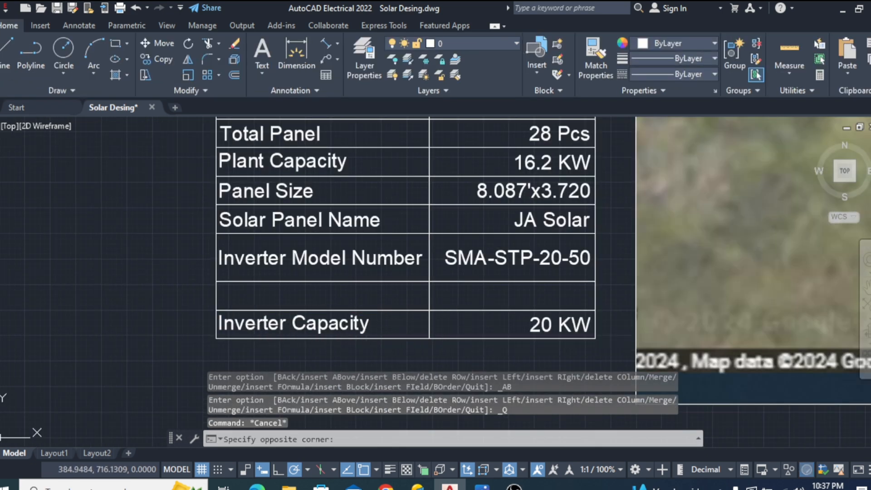
left_click(518, 320)
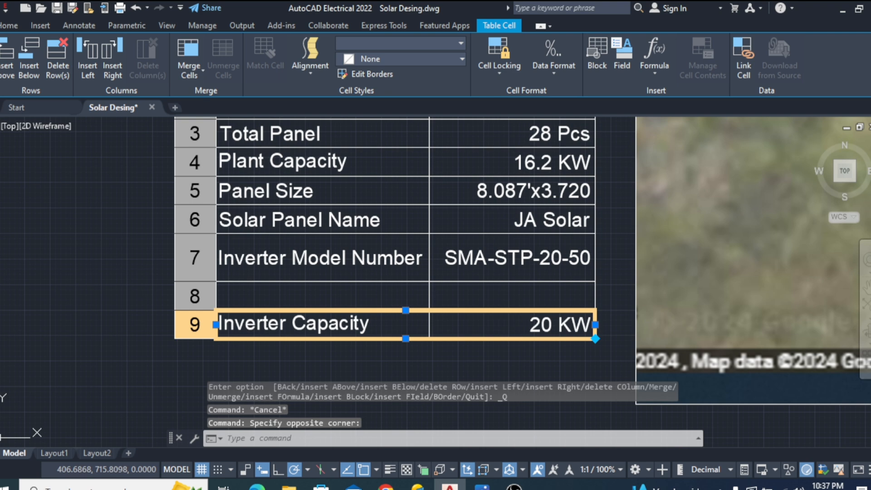
left_click(303, 293)
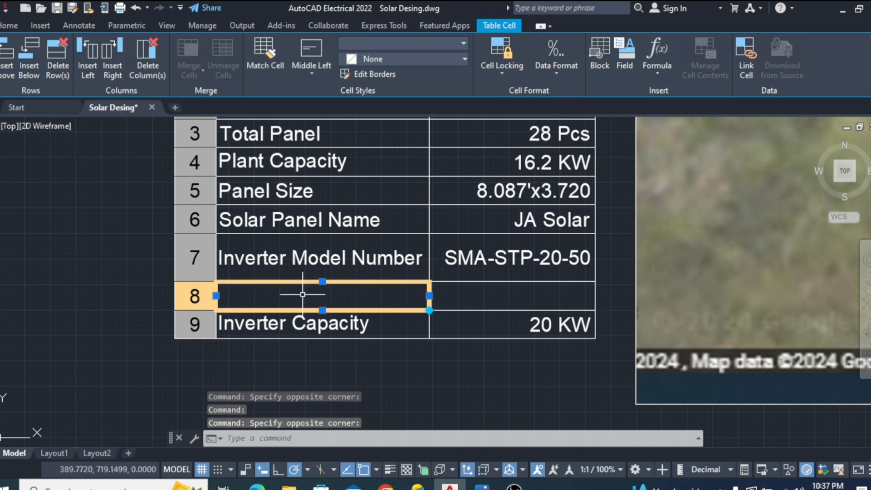
key("ctrl+v")
- Replace the label in the last row of the Plant Details table with String Size
left_click(305, 325)
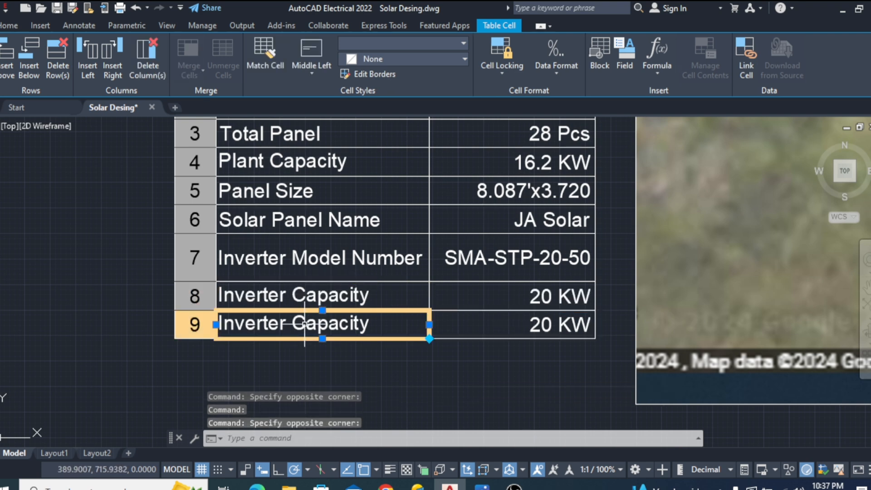
key("Escape")
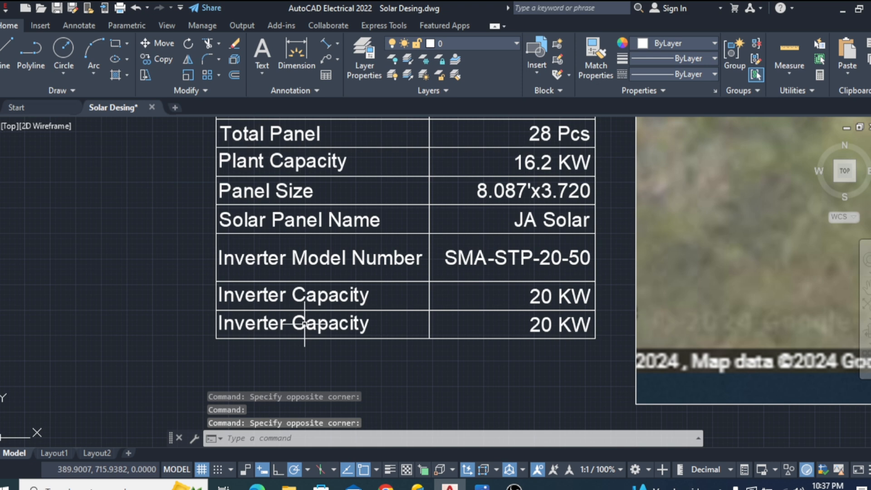
left_click(305, 324)
key("Escape")
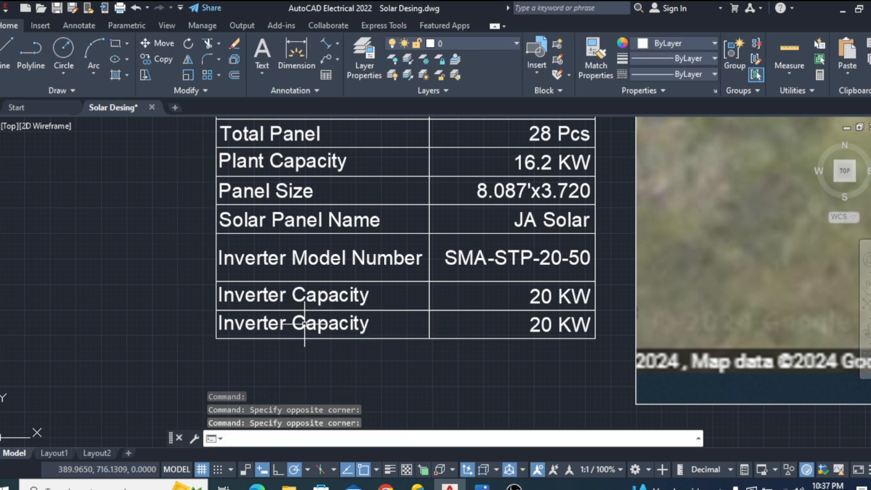
left_click(305, 324)
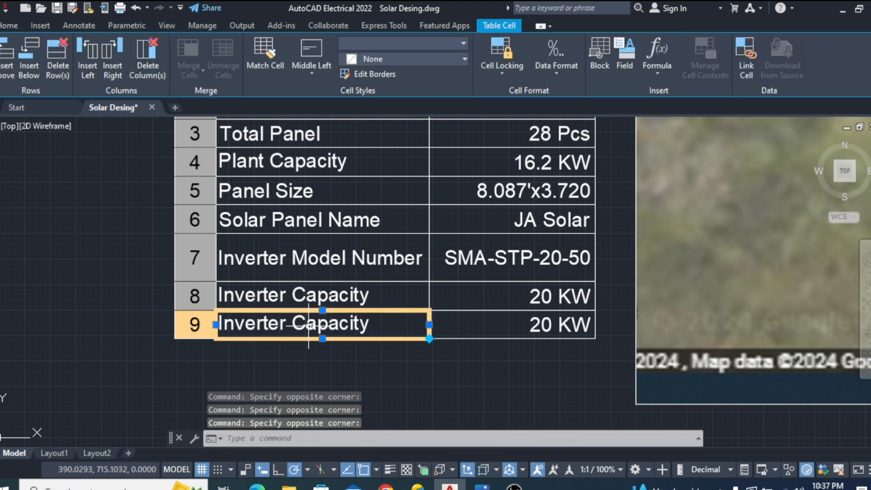
key("Delete")
type("St")
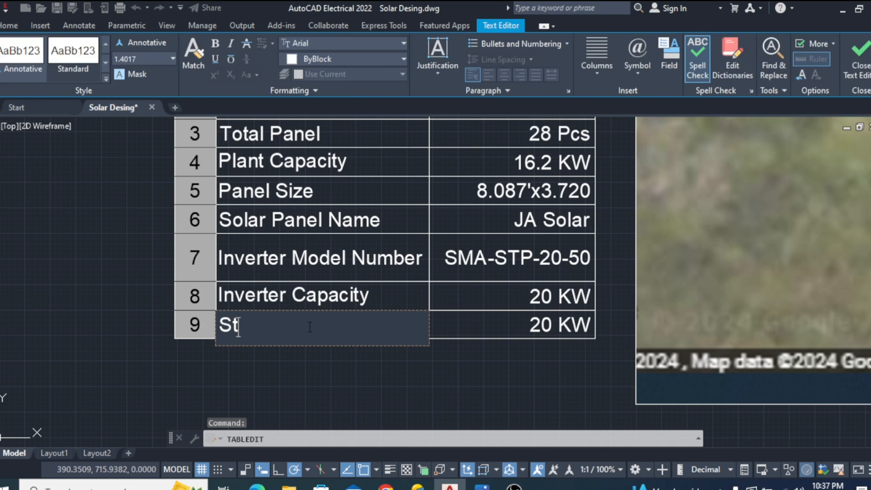
type("ring Size")
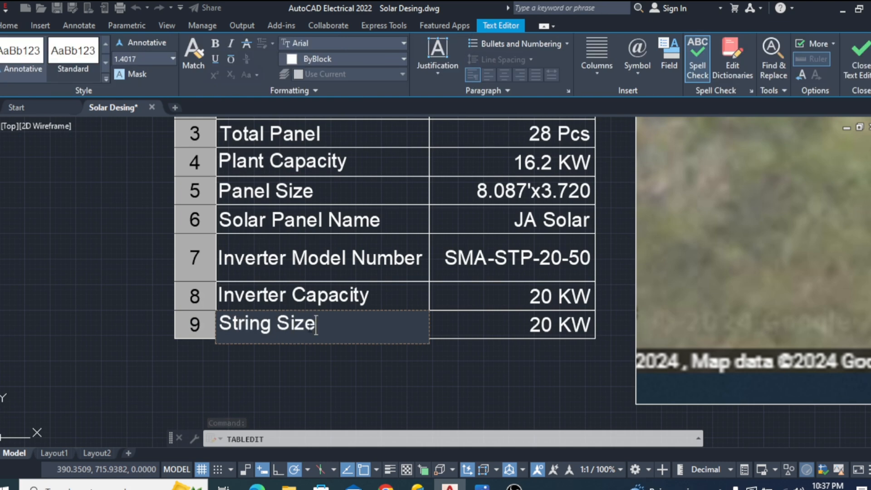
left_click(562, 310)
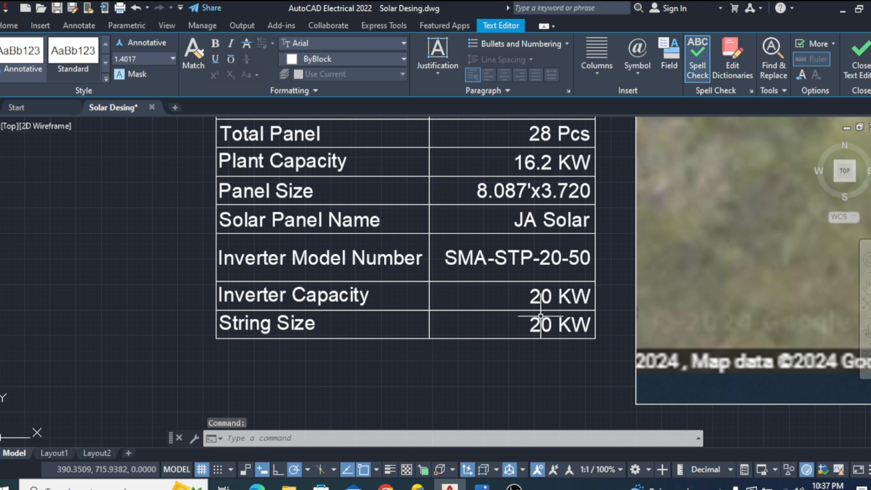
- Set the String Size value in the Plant Details table to 2X14 and finish editing the cell
left_click(520, 326)
key("Escape")
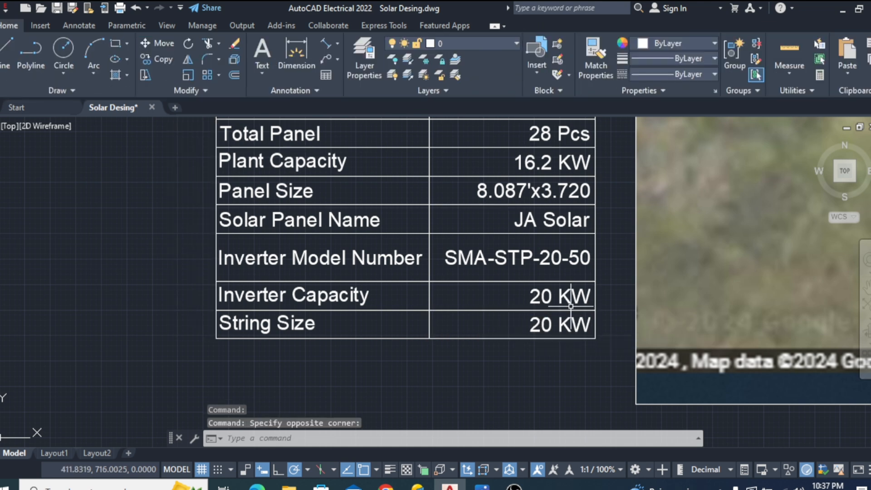
left_click(546, 324)
key("Escape")
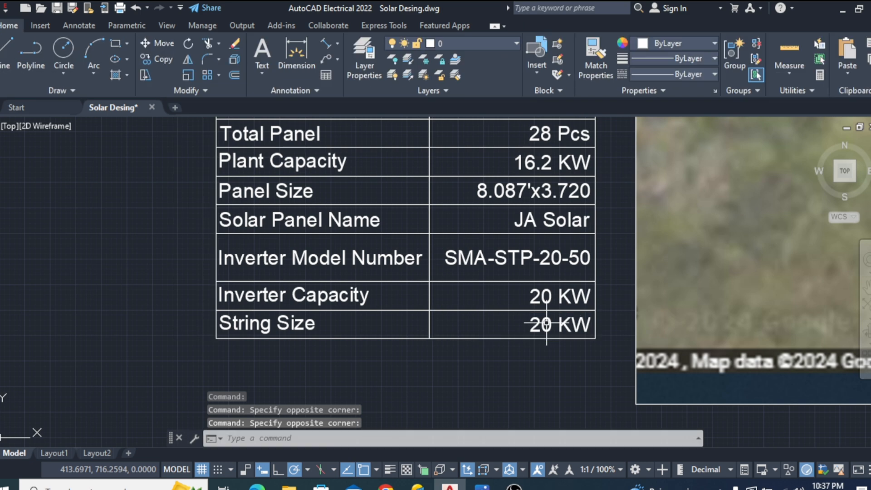
left_click(547, 324)
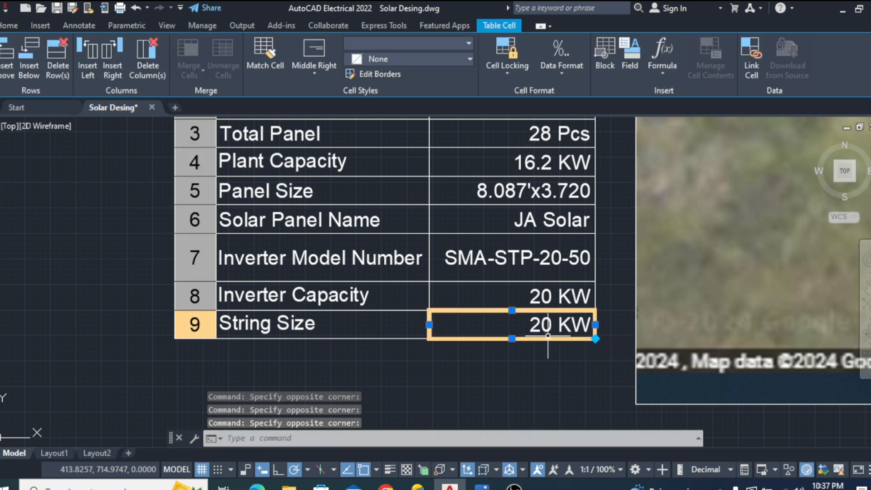
type("1")
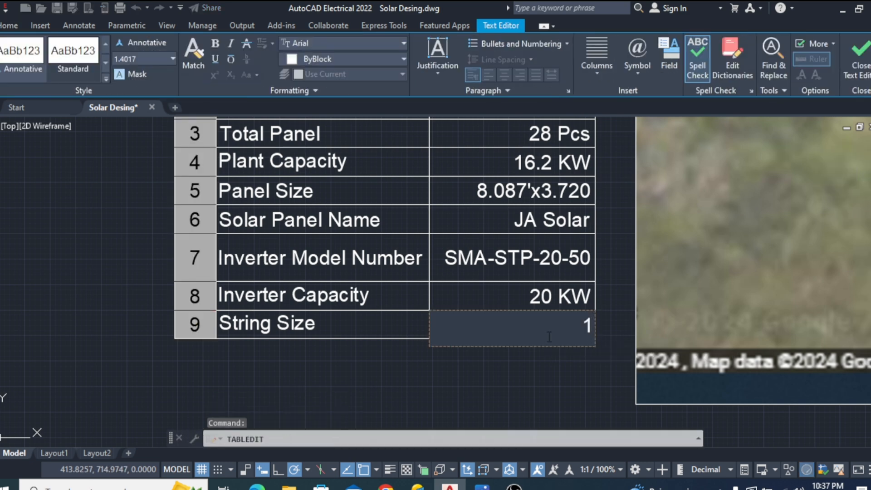
key("BackSpace")
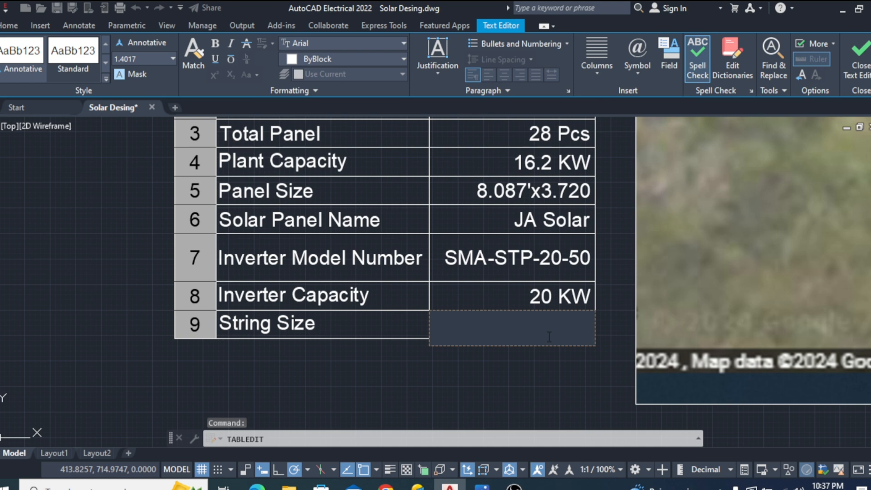
type("2X")
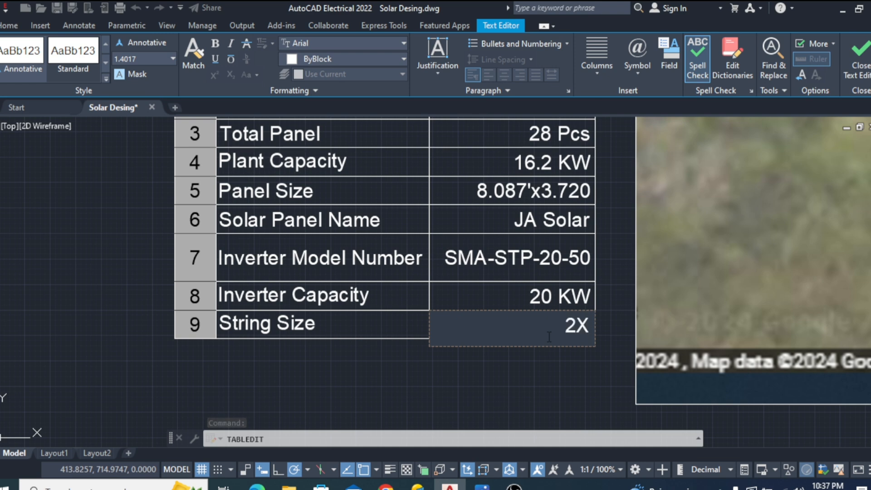
type("14")
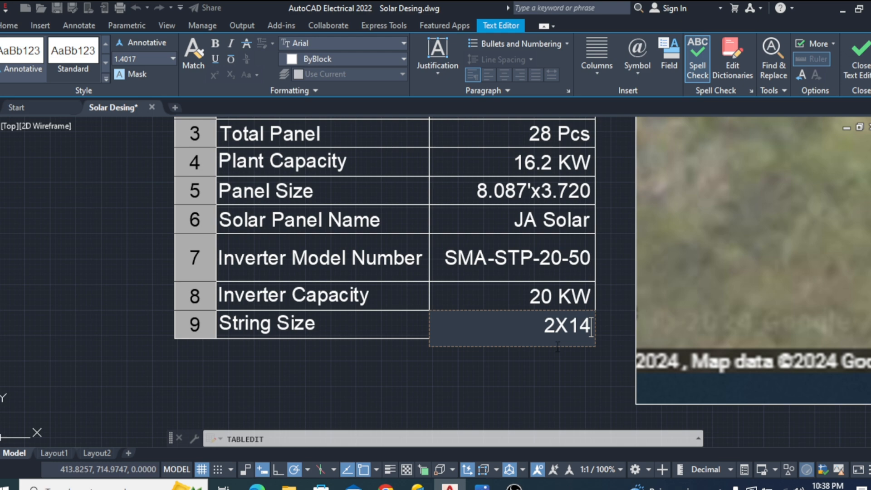
left_click(532, 391)
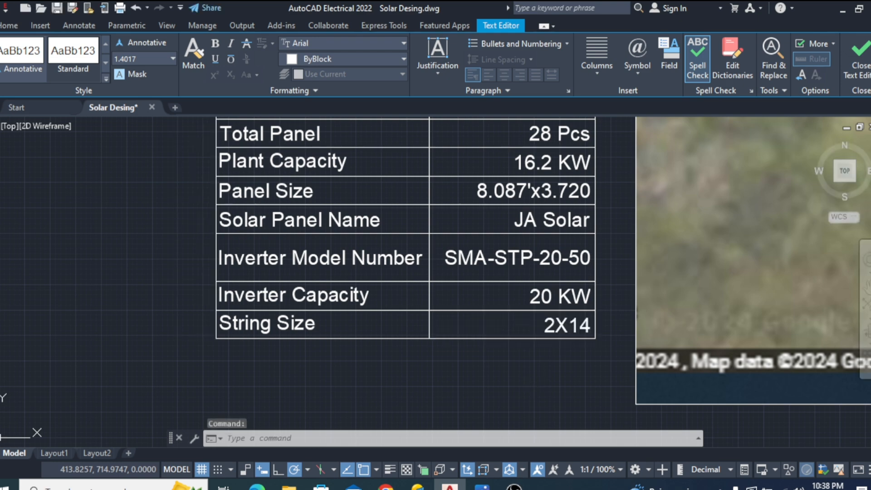
- Examine the String Size entry, the whole Plant Details table and the panel layout on the satellite image
scroll(316, 369, "down", 1)
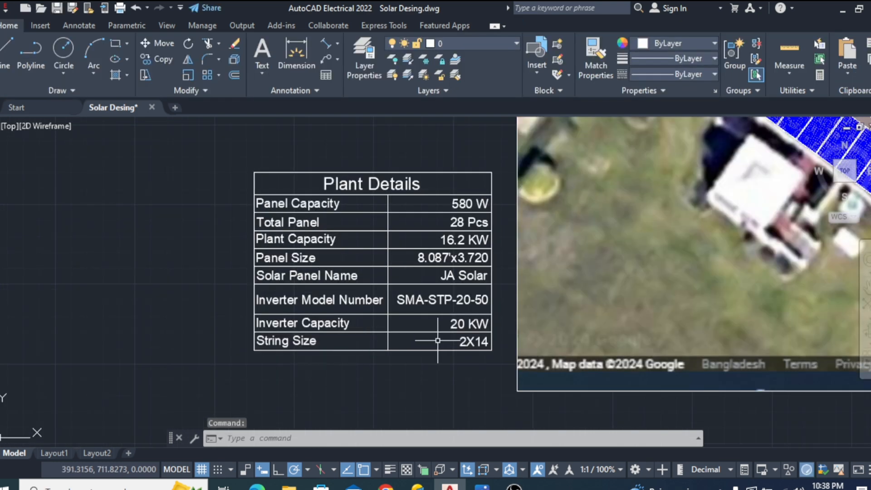
scroll(402, 359, "up", 1)
scroll(408, 354, "down", 1)
scroll(381, 362, "up", 4)
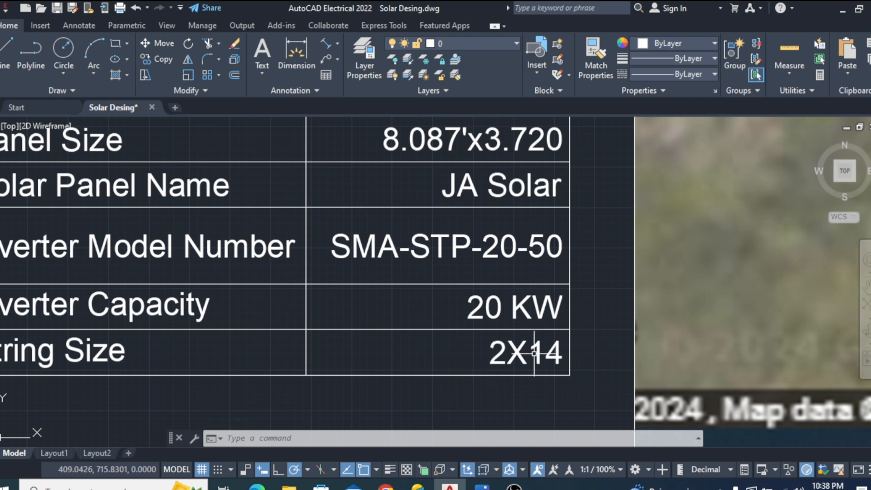
scroll(544, 361, "up", 1)
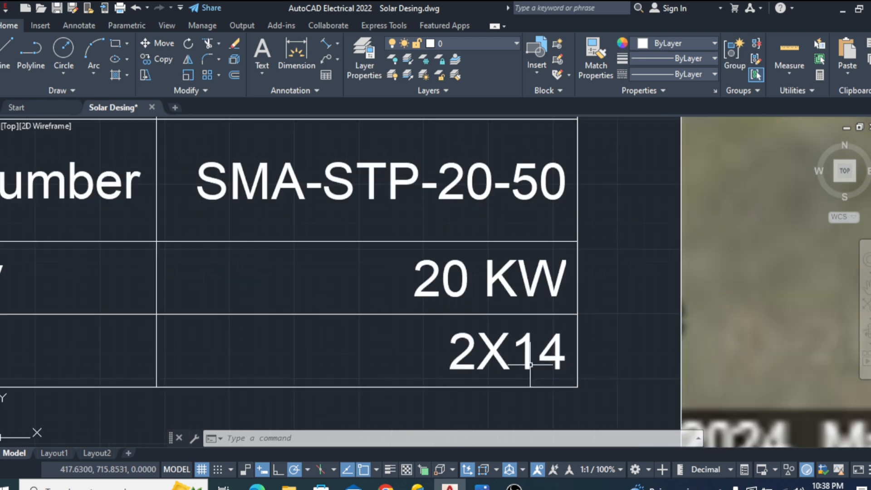
scroll(502, 375, "down", 3)
scroll(505, 365, "up", 2)
scroll(506, 365, "down", 3)
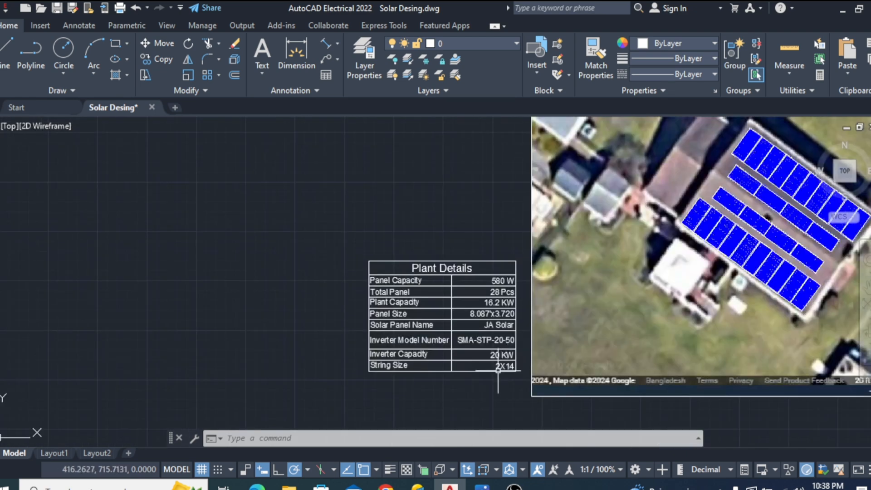
scroll(454, 358, "down", 1)
scroll(381, 338, "up", 1)
scroll(381, 329, "down", 2)
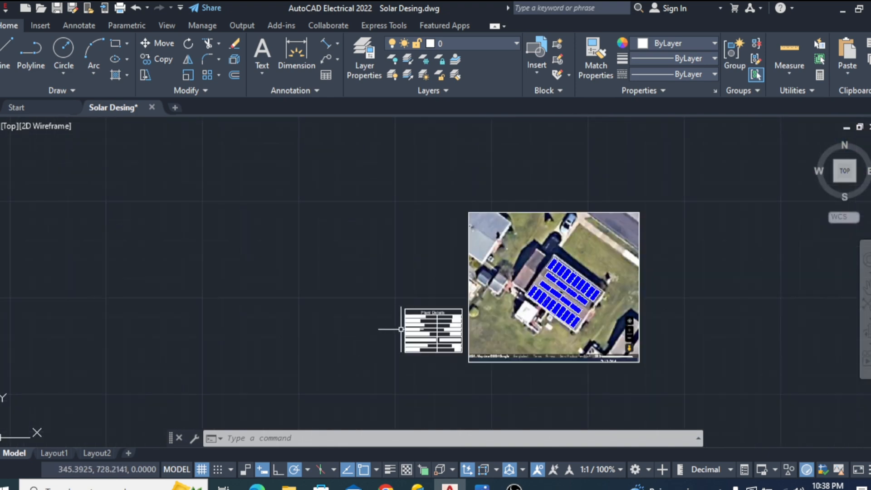
scroll(433, 325, "up", 1)
scroll(644, 272, "up", 2)
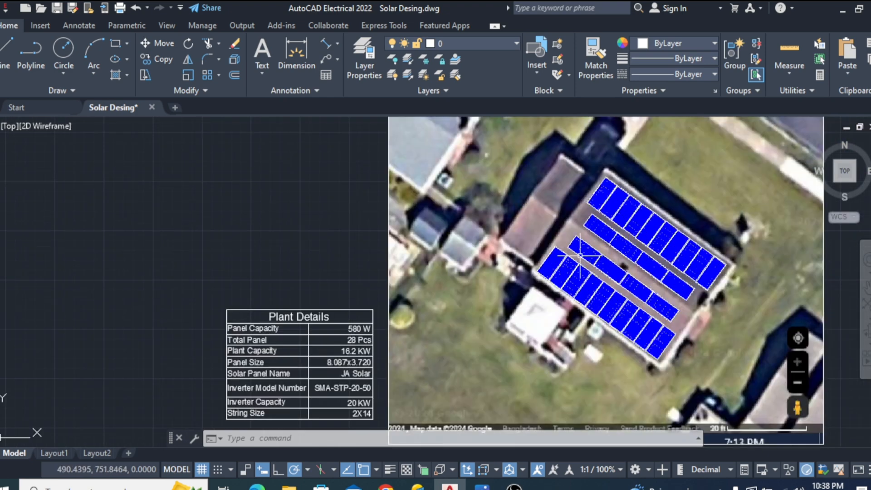
scroll(580, 257, "down", 4)
scroll(475, 304, "up", 4)
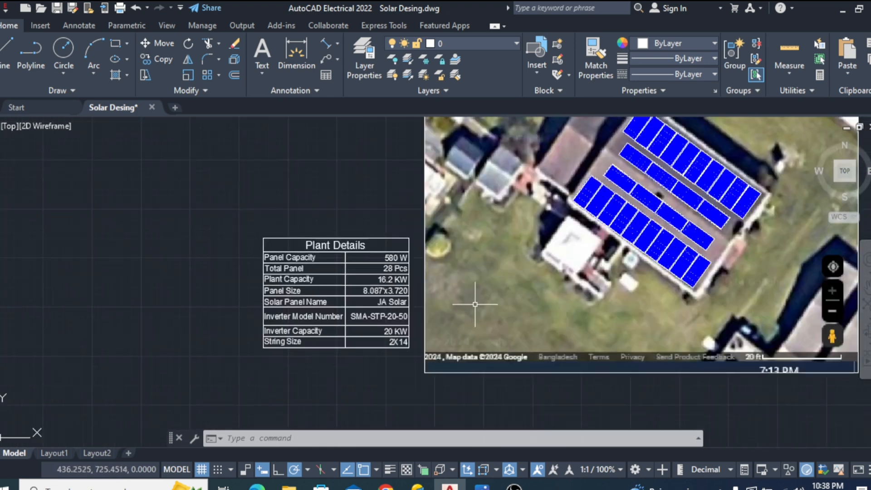
- Move the Plant Details table by its lower-left corner onto the left edge of the satellite image, near the image's lower-left corner
left_click(393, 219)
left_click(239, 346)
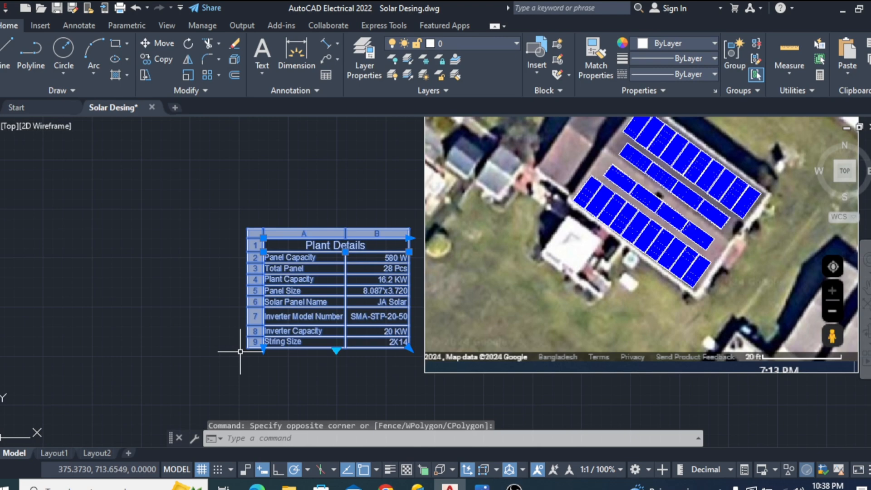
right_click(295, 313)
left_click(331, 116)
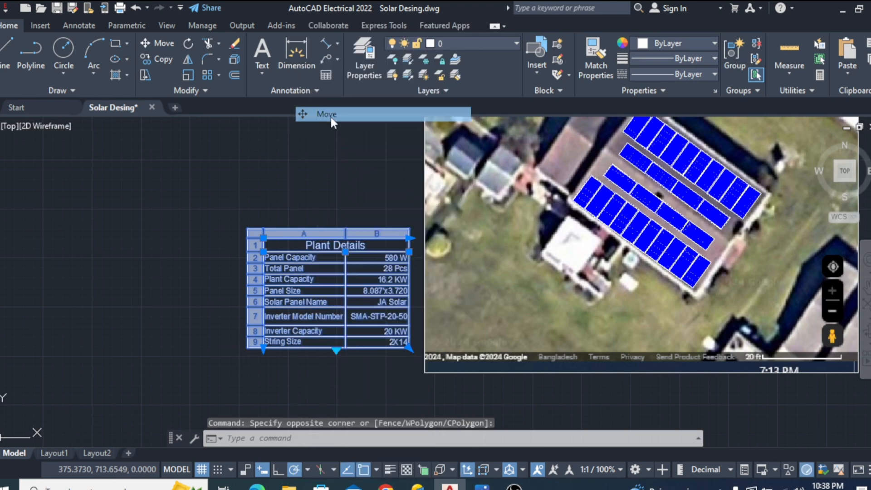
left_click(263, 348)
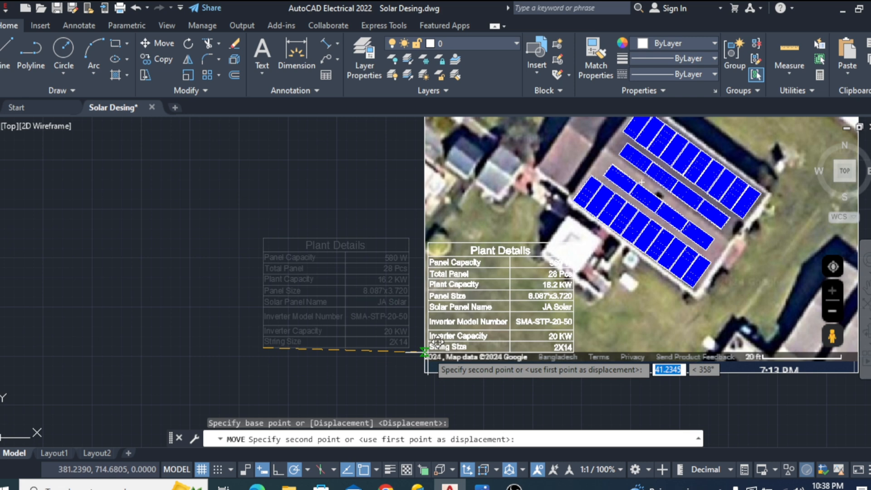
left_click(424, 352)
left_click(500, 293)
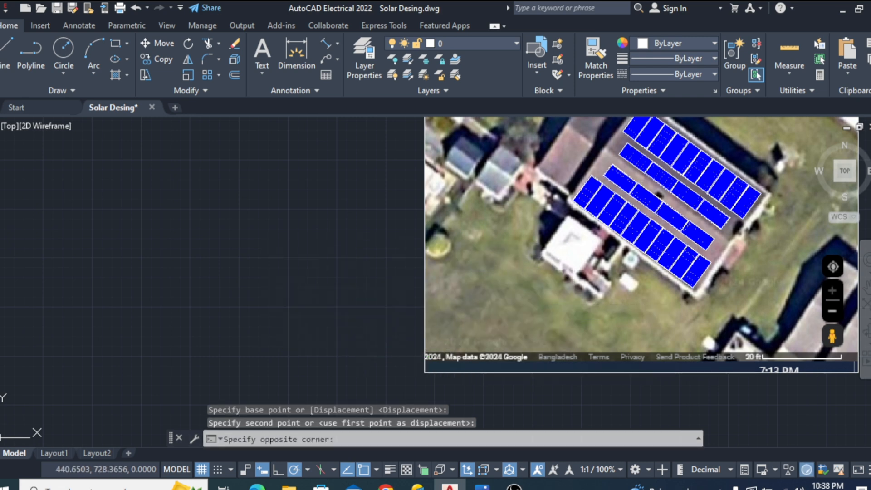
left_click(499, 295)
right_click(498, 296)
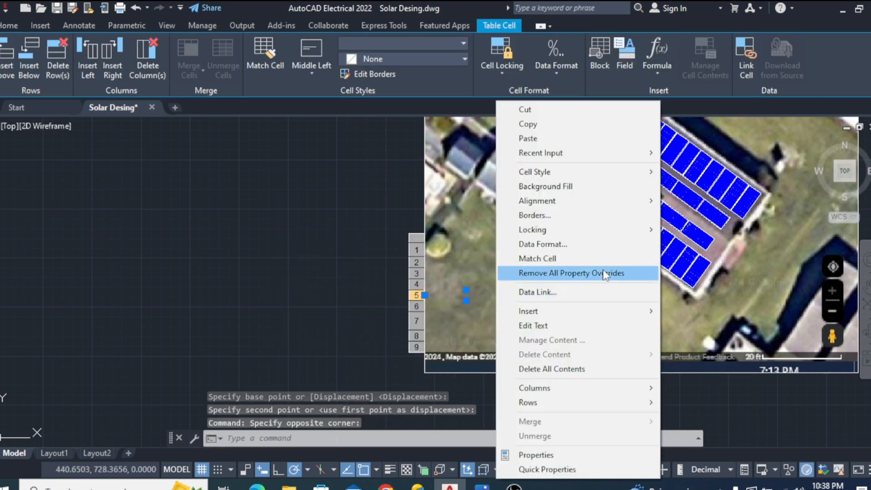
left_click(490, 290)
right_click(479, 291)
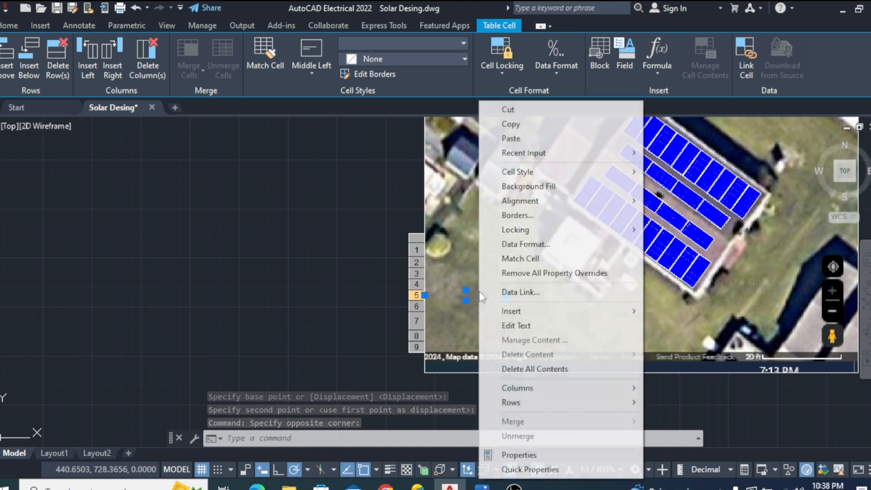
left_click(479, 292)
double_click(479, 289)
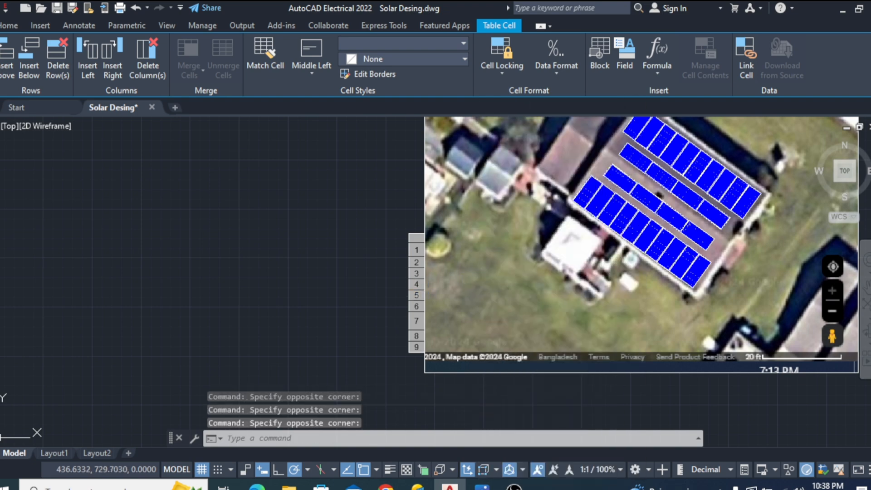
left_click(539, 292)
left_click(545, 289)
left_click(490, 306)
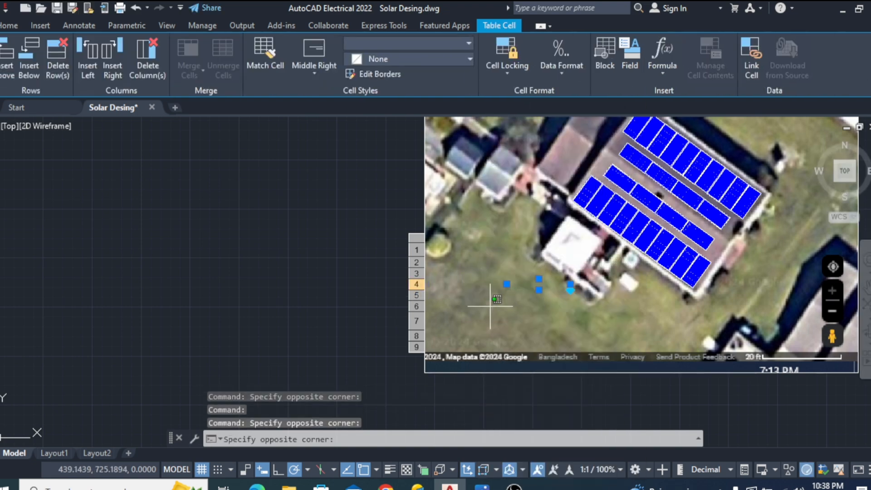
key("Escape")
- Bring the Plant Details table to the front of the draw order, above the satellite image
scroll(490, 306, "down", 2)
left_click(490, 305)
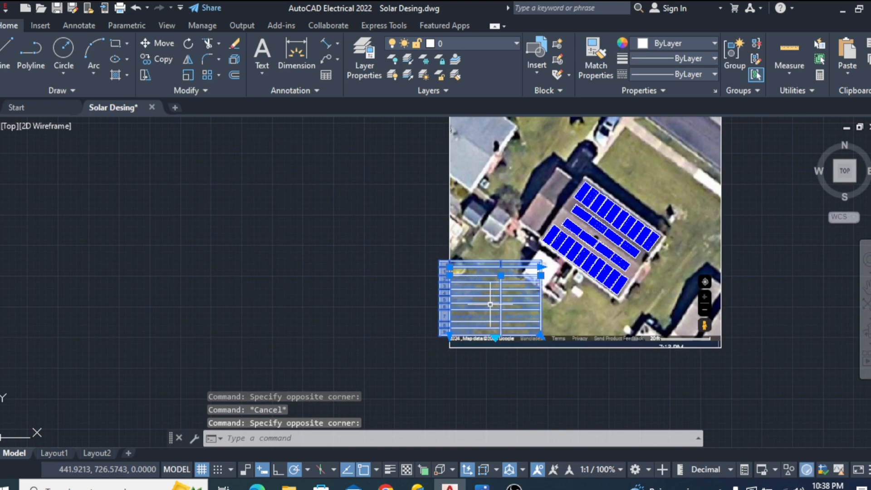
right_click(490, 305)
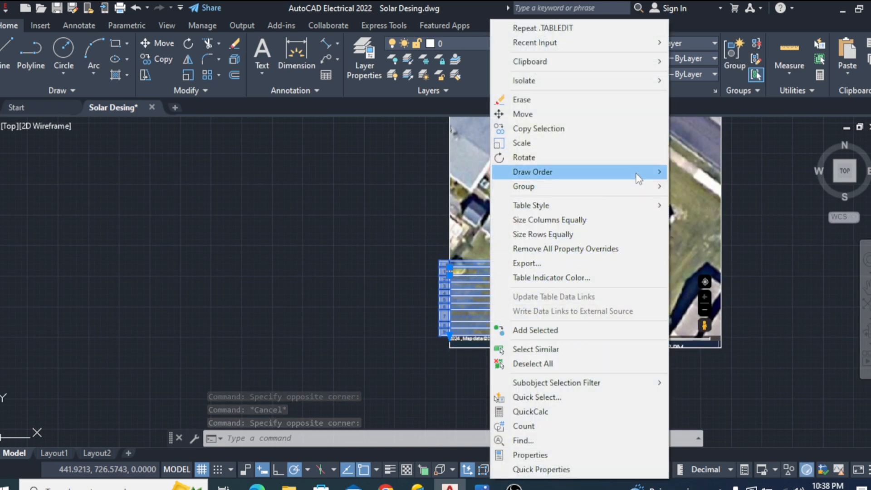
mouse_move(636, 174)
left_click(710, 172)
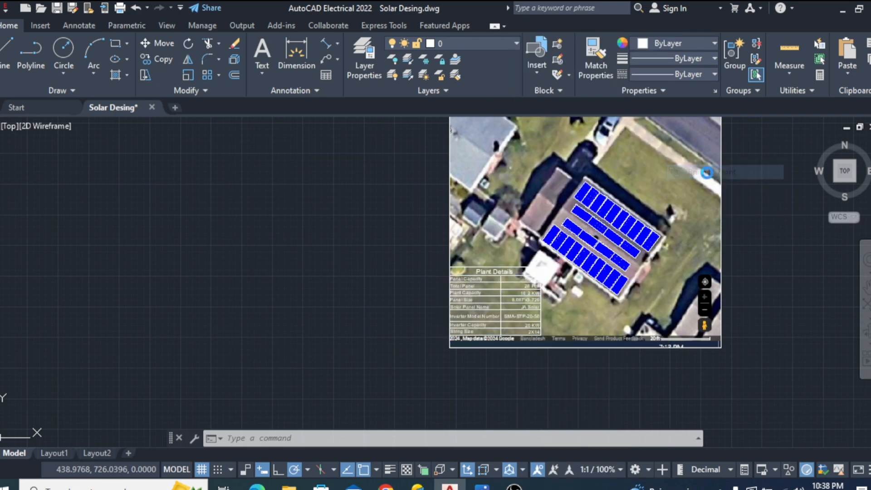
key("Escape")
scroll(536, 338, "up", 5)
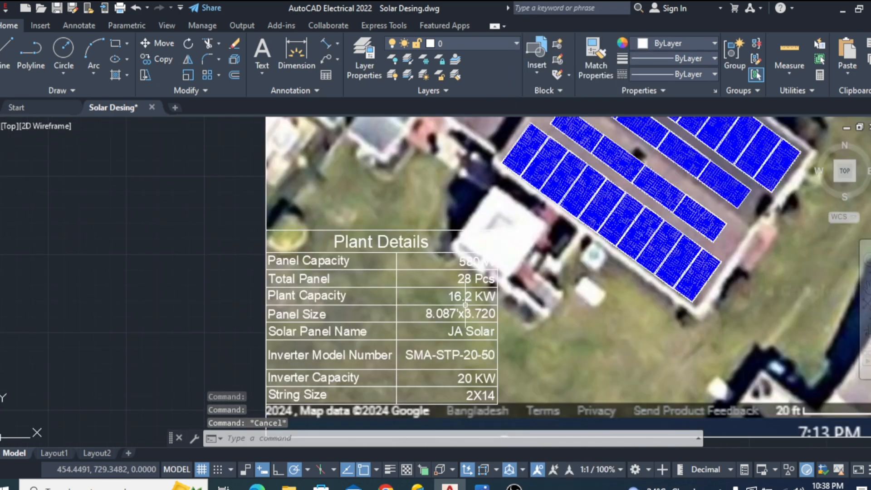
scroll(460, 313, "down", 2)
scroll(459, 314, "up", 4)
scroll(451, 258, "down", 2)
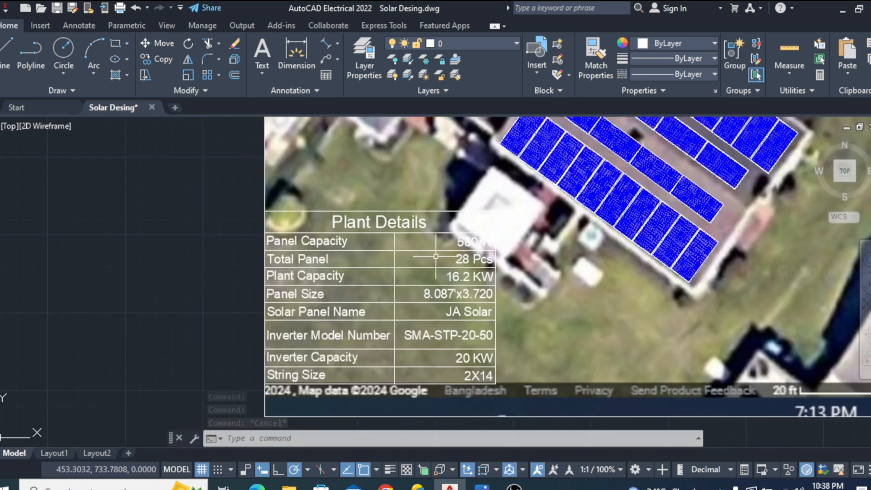
left_click(366, 224)
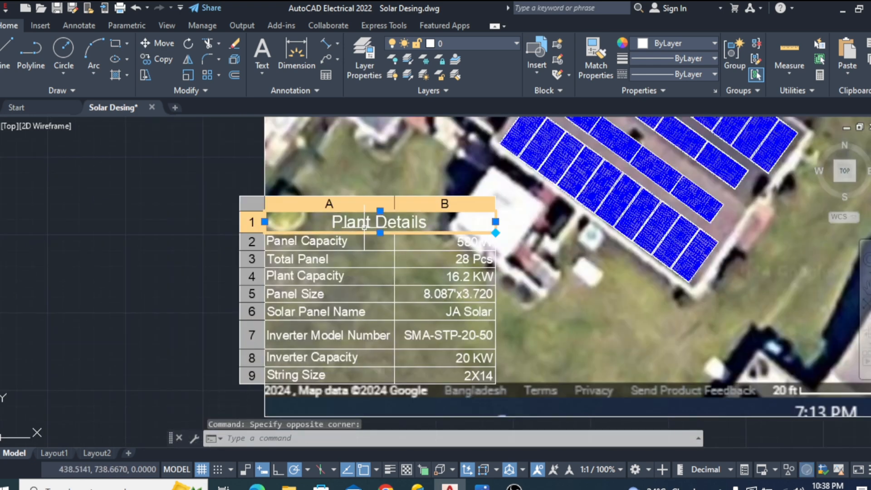
left_click(420, 278)
key("Escape")
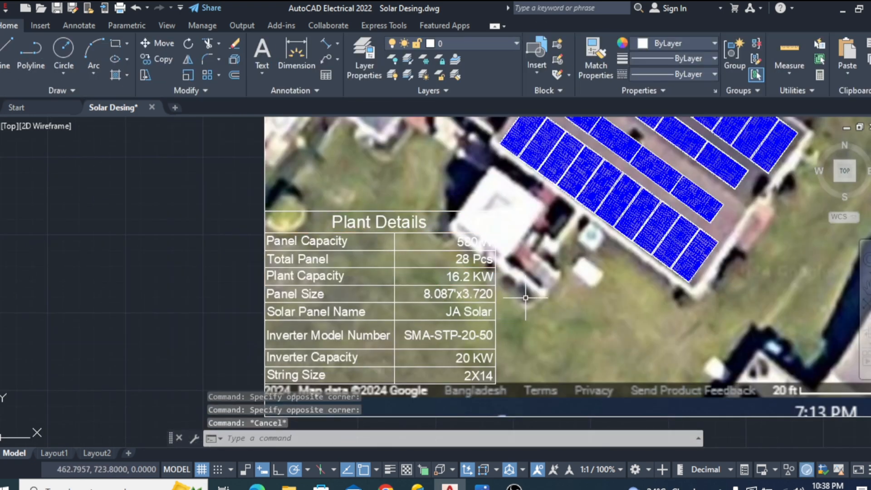
- Change the colour of the whole Plant Details table to blue from the index colours and clear the selection
left_click(526, 298)
left_click(359, 341)
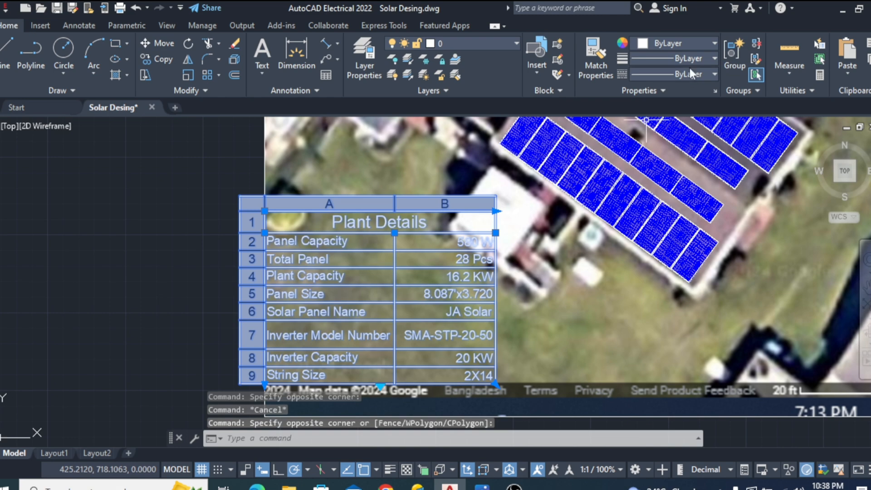
left_click(715, 45)
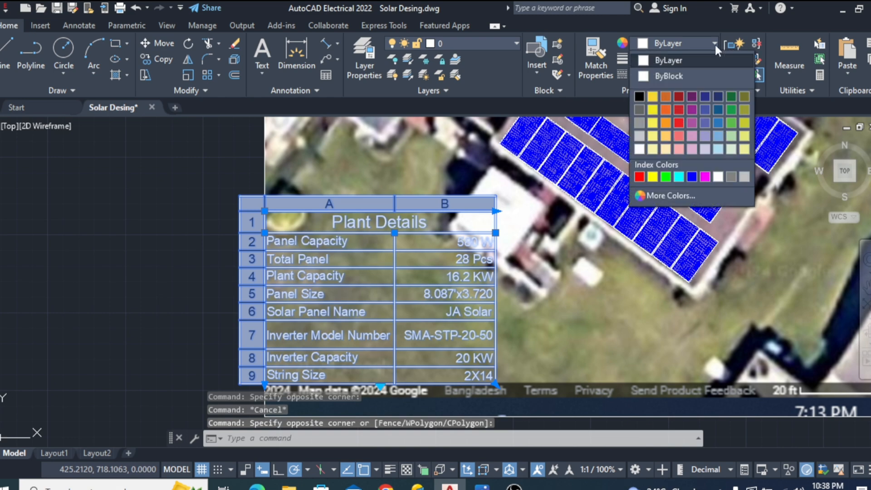
left_click(692, 176)
key("Escape")
- Examine the blue Plant Details table and the solar panel layout on the satellite image, both close up and as a whole
scroll(418, 333, "down", 2)
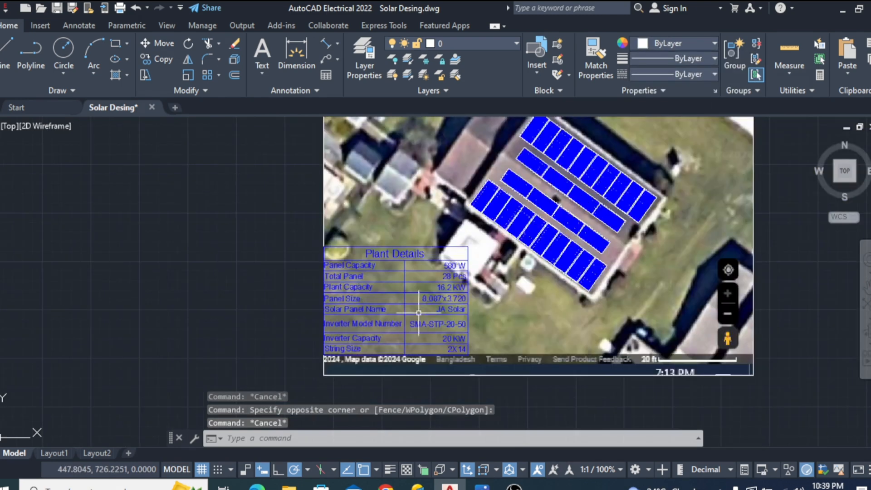
scroll(418, 332, "up", 2)
scroll(382, 342, "down", 2)
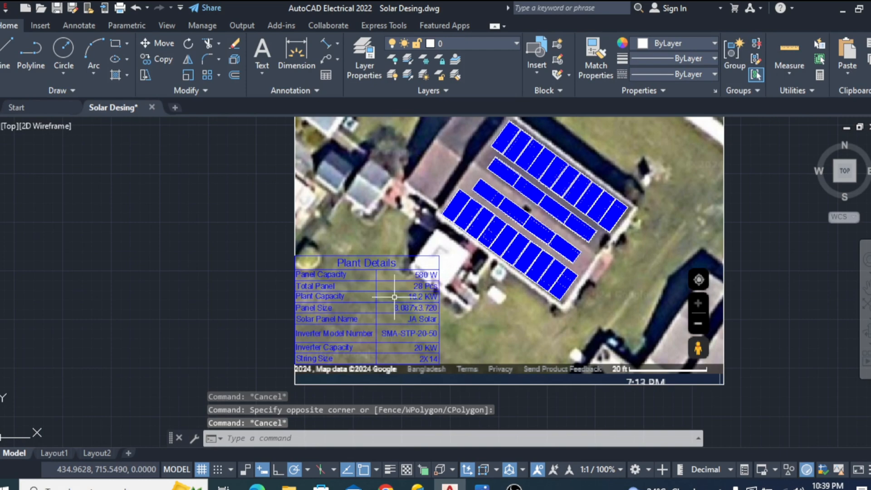
scroll(428, 307, "down", 3)
scroll(531, 313, "up", 3)
scroll(576, 318, "down", 3)
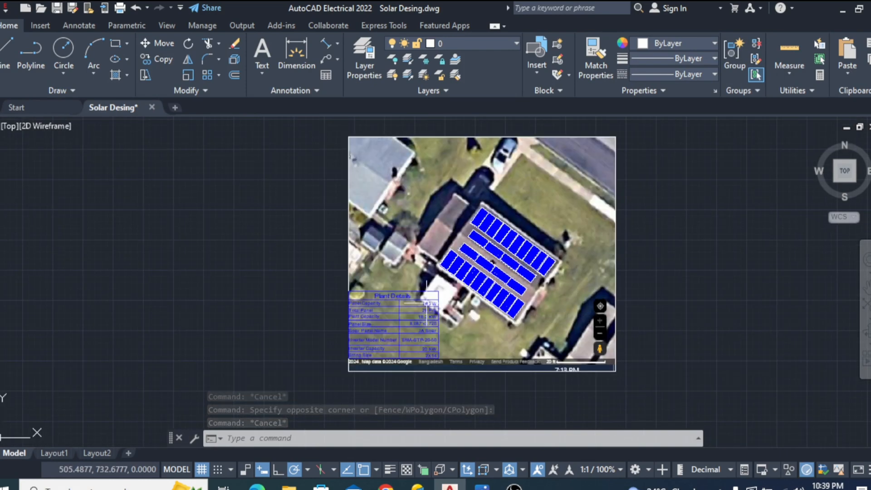
scroll(422, 302, "up", 4)
scroll(416, 303, "down", 2)
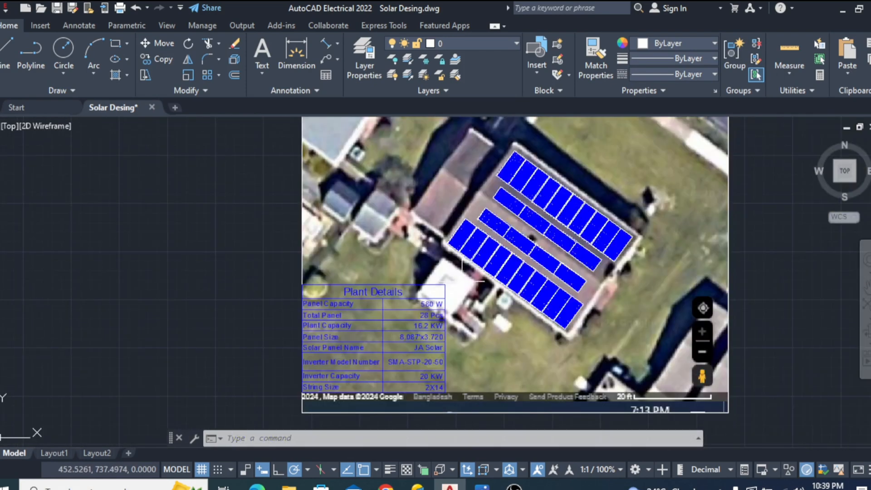
scroll(426, 291, "down", 4)
scroll(478, 270, "up", 4)
scroll(545, 266, "down", 2)
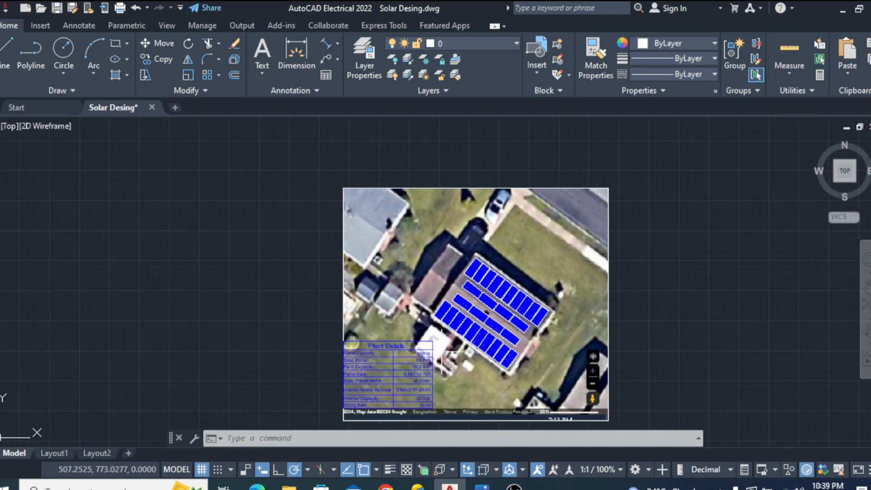
scroll(461, 360, "up", 2)
scroll(499, 344, "down", 2)
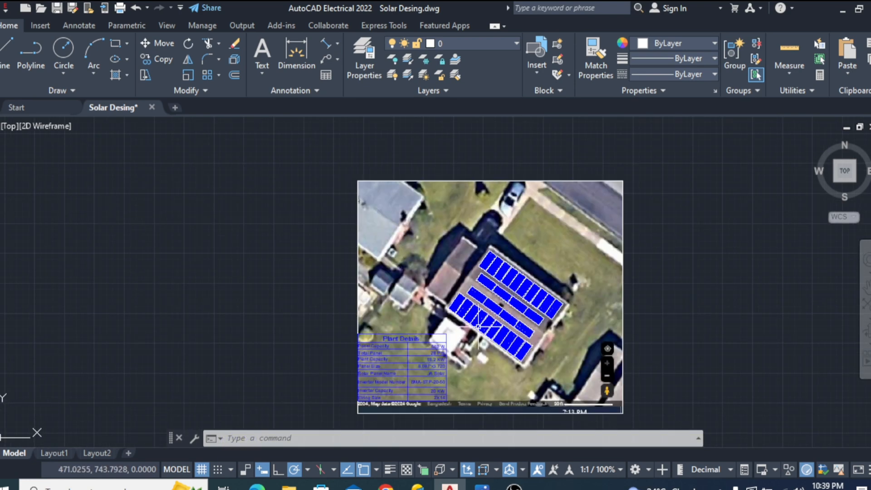
scroll(499, 345, "up", 2)
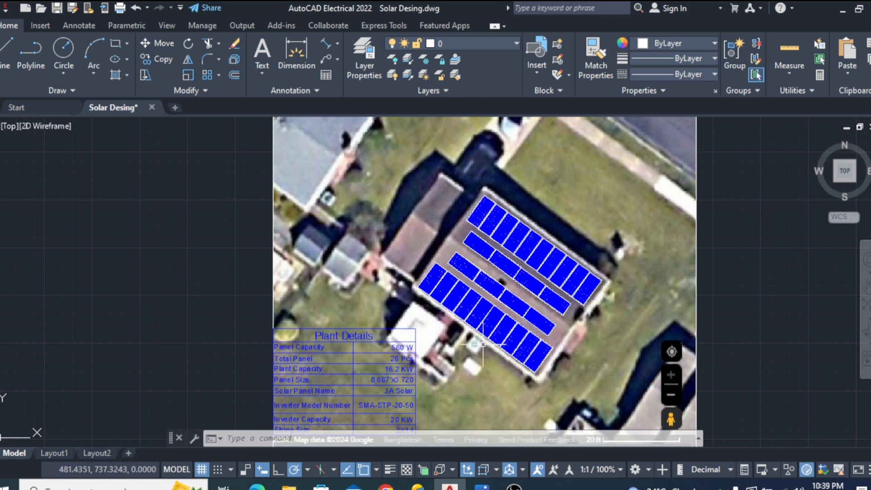
scroll(445, 365, "down", 2)
scroll(439, 356, "up", 2)
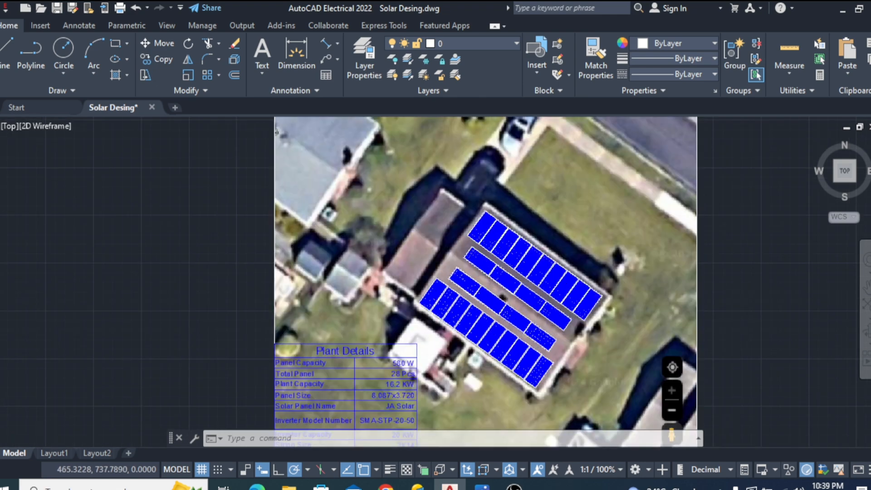